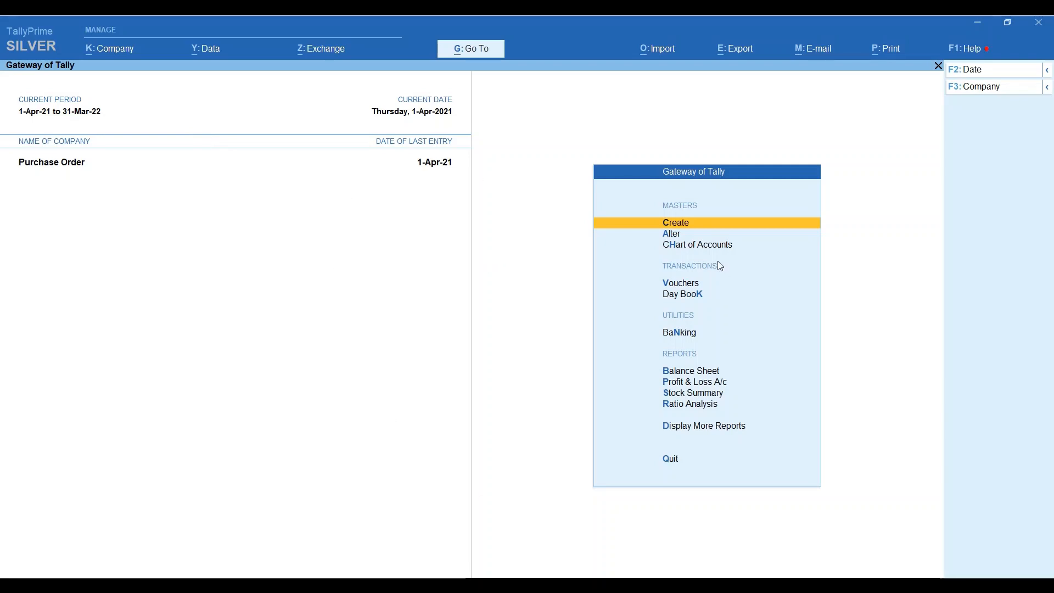
Open the Purchase Order voucher type for alteration from the list of masters
{"action": "key", "text": "Down"}
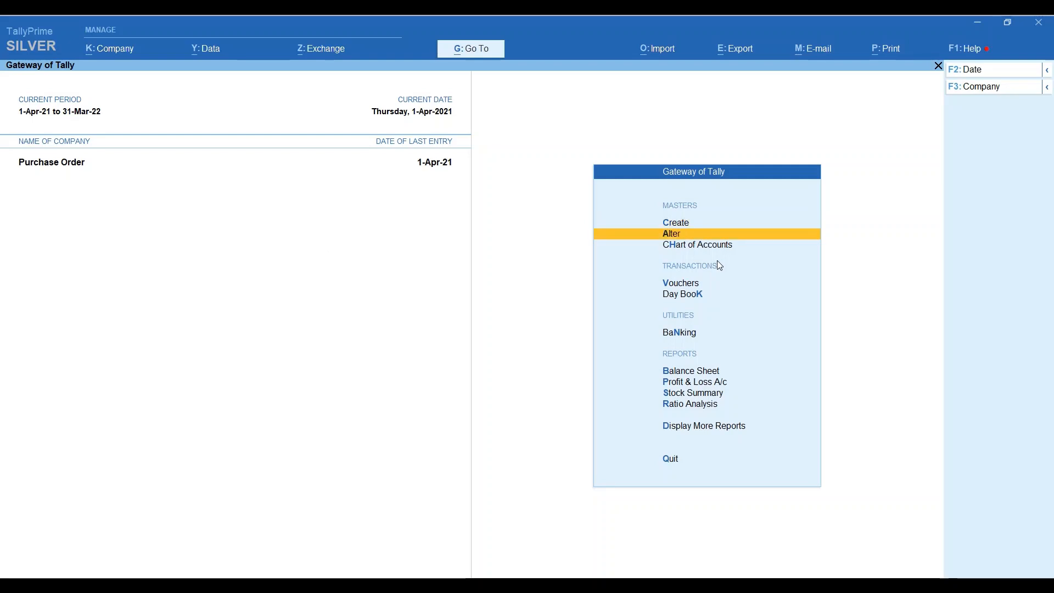
{"action": "key", "text": "Return"}
{"action": "type", "text": "P"}
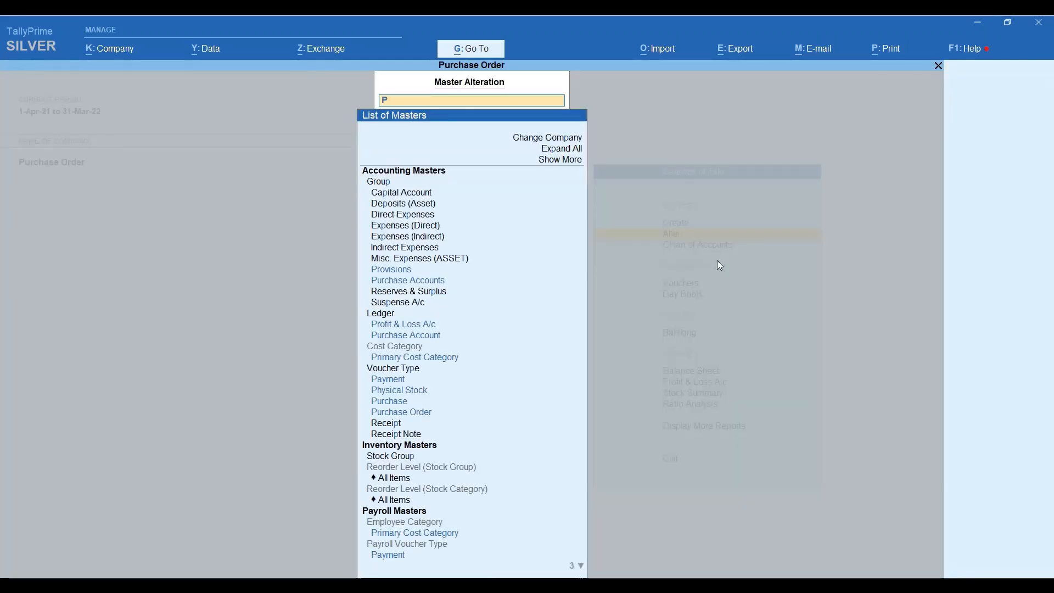
{"action": "type", "text": "urch"}
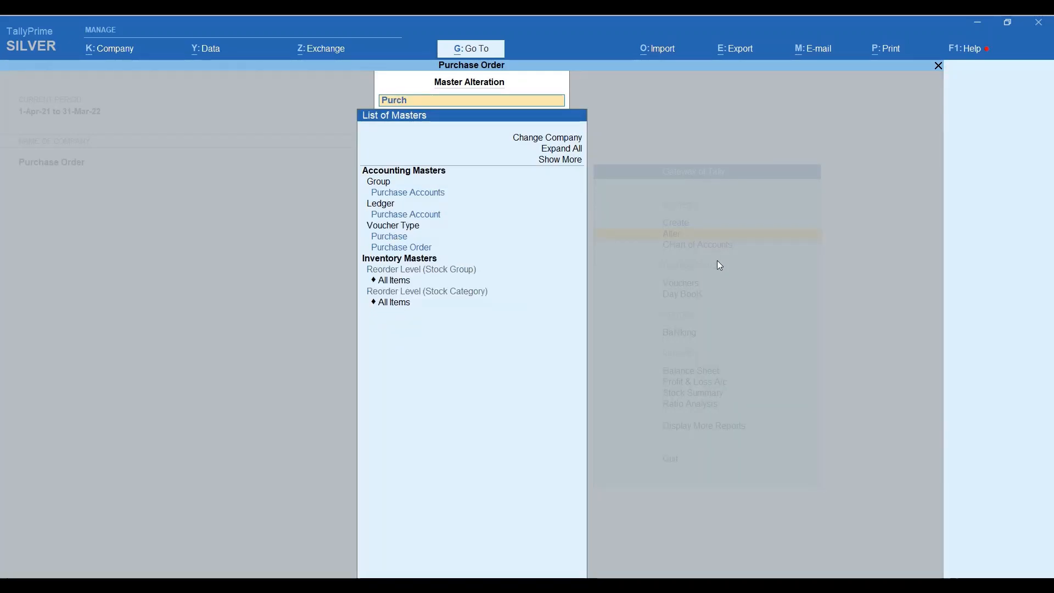
{"action": "key", "text": "Down"}
{"action": "key", "text": "Down"}
{"action": "key", "text": "Down"}
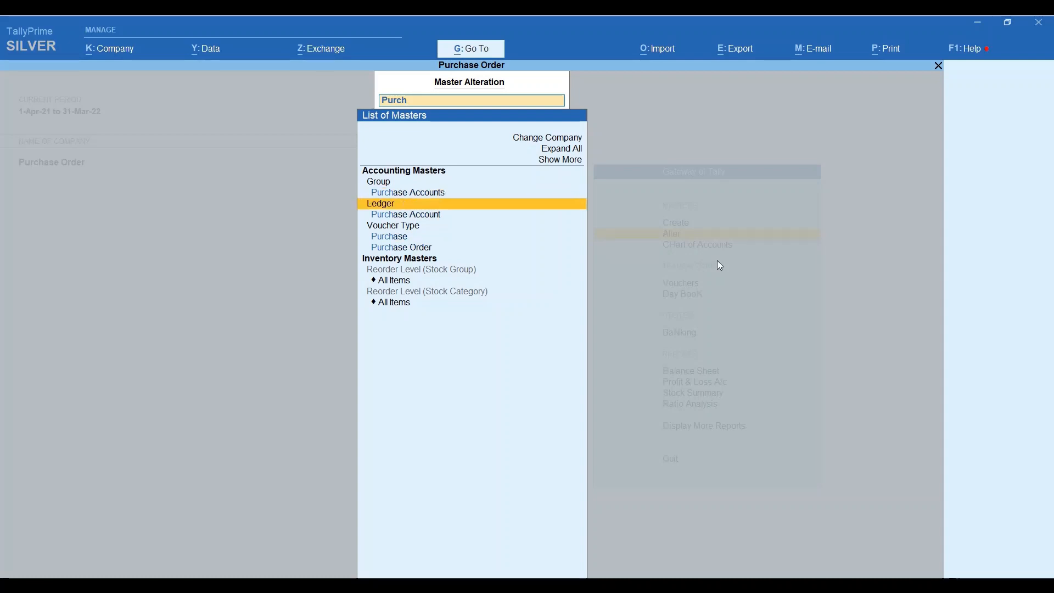
{"action": "key", "text": "Down"}
{"action": "key", "text": "Down"}
{"action": "key", "text": "Return"}
{"action": "key", "text": "Return"}
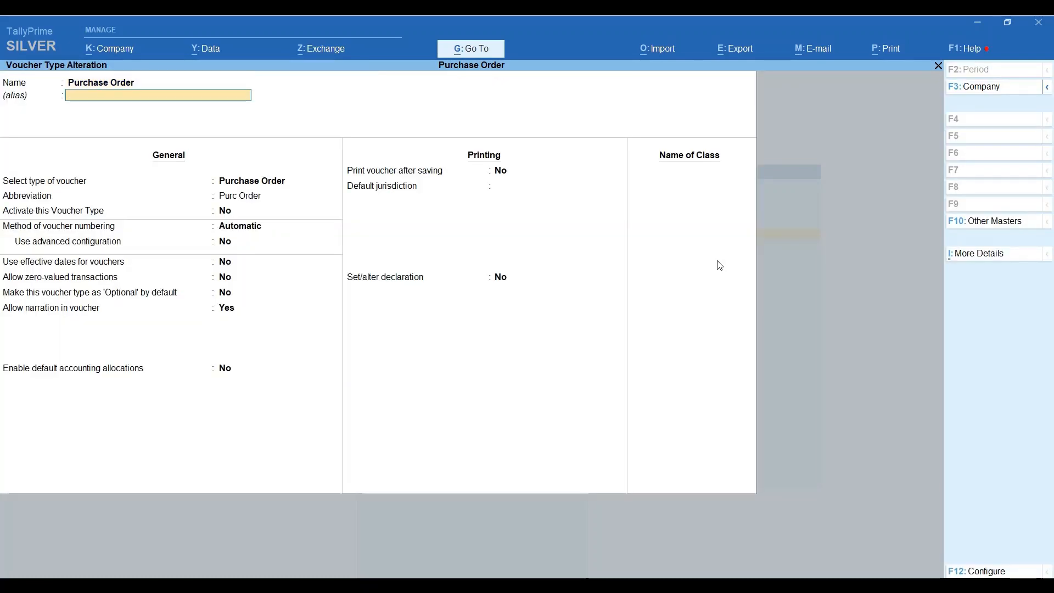
Activate the Purchase Order voucher type with Automatic numbering, save it, and return to the Gateway of Tally
{"action": "key", "text": "Return"}
{"action": "key", "text": "Return"}
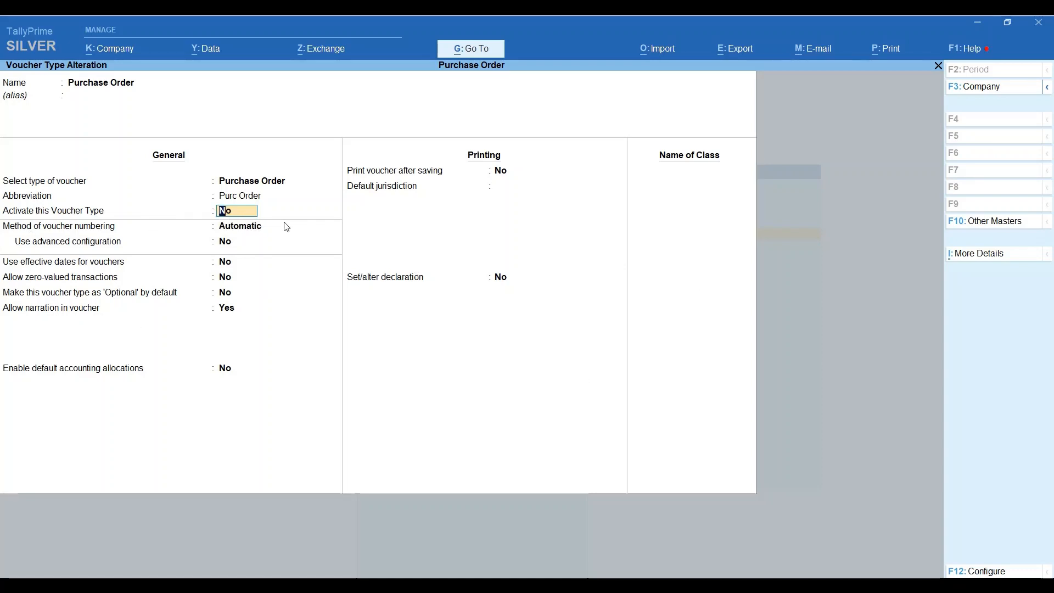
{"action": "type", "text": "y"}
{"action": "key", "text": "Return"}
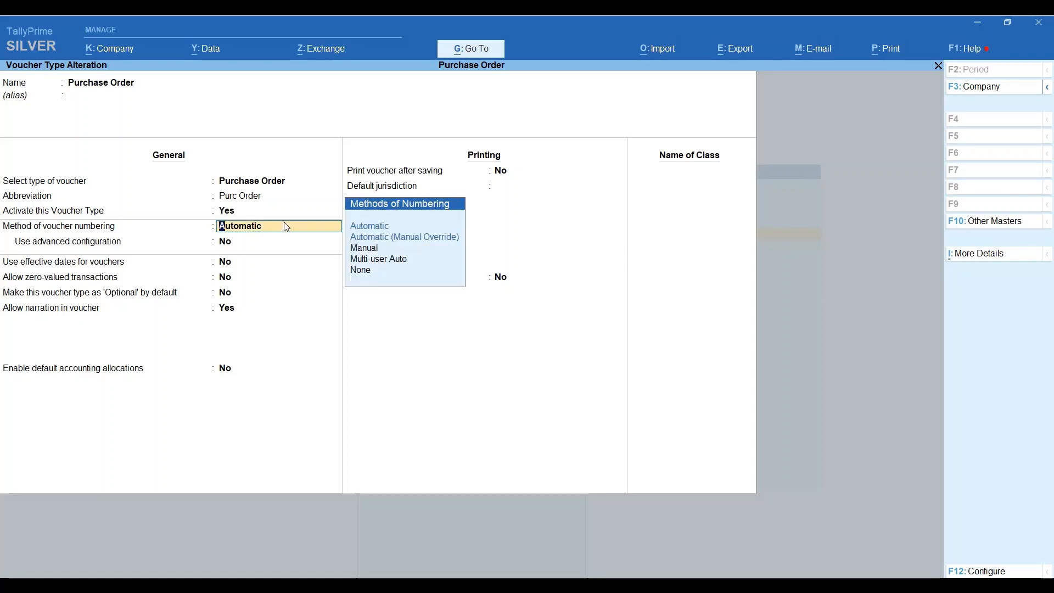
{"action": "key", "text": "Return"}
{"action": "key", "text": "Return"}
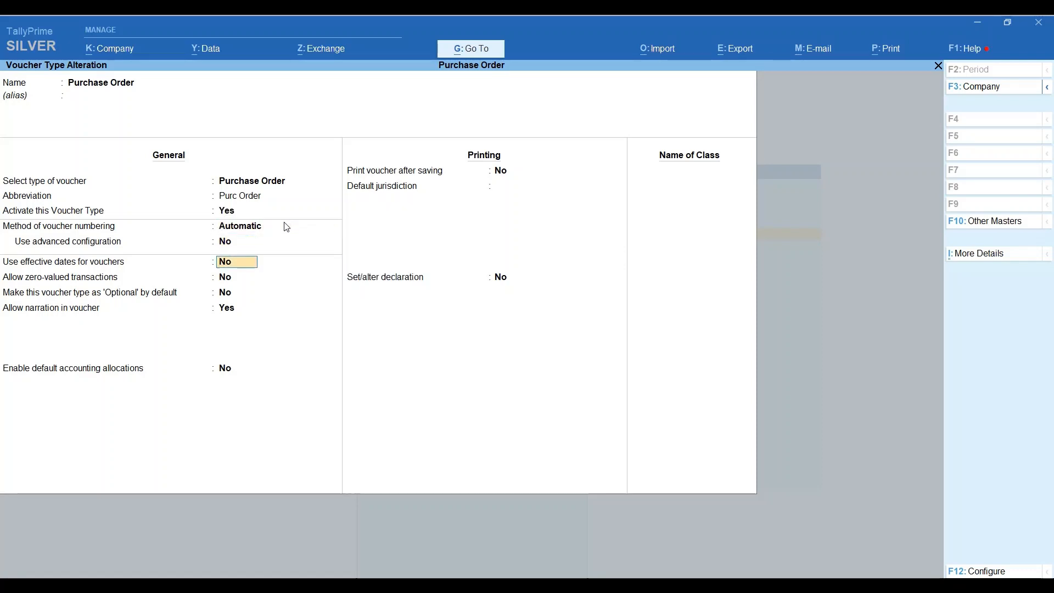
{"action": "key", "text": "ctrl+a"}
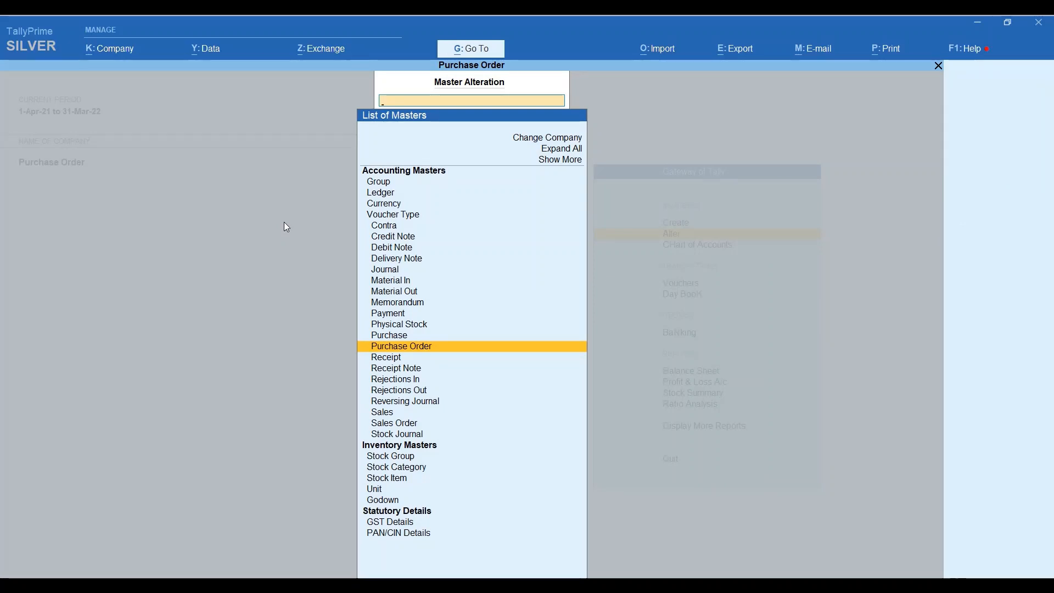
{"action": "key", "text": "Escape"}
{"action": "key", "text": "Escape"}
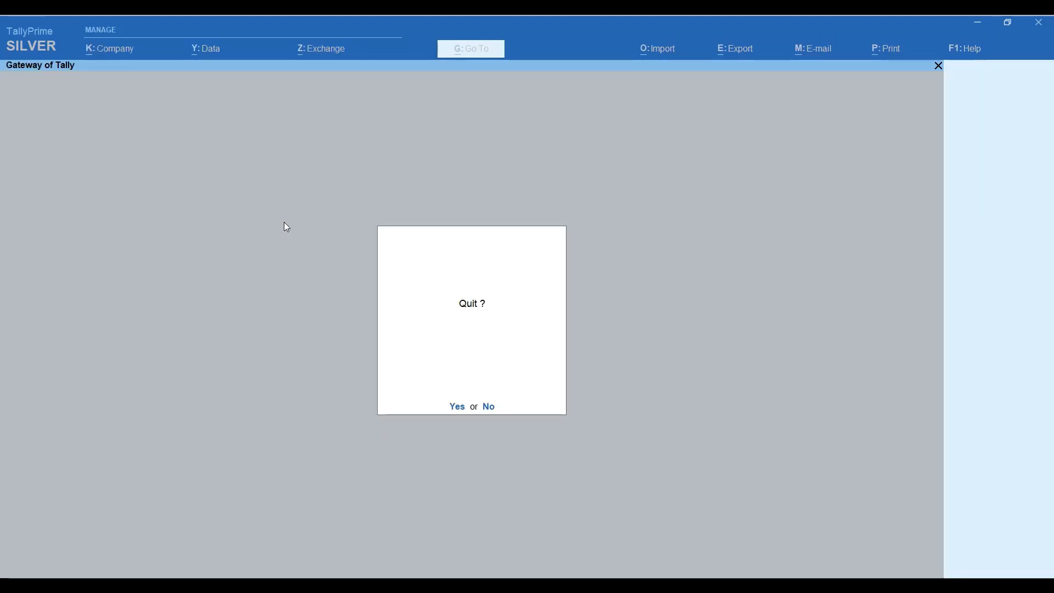
{"action": "key", "text": "Escape"}
Start a new purchase order voucher with Local Seller as the party account
{"action": "key", "text": "v"}
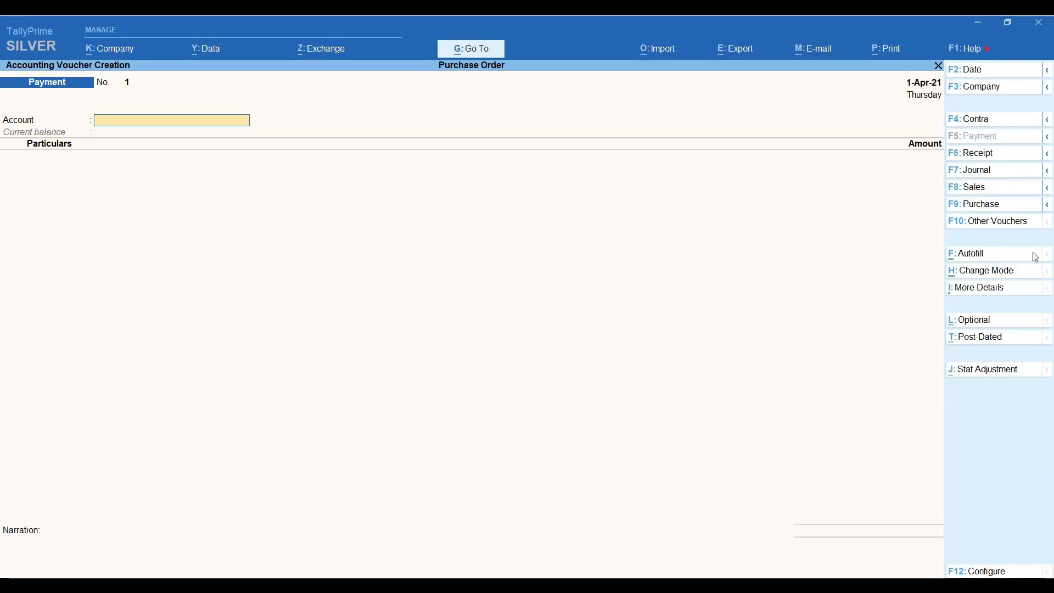
{"action": "left_click", "coordinate": [1048, 208]}
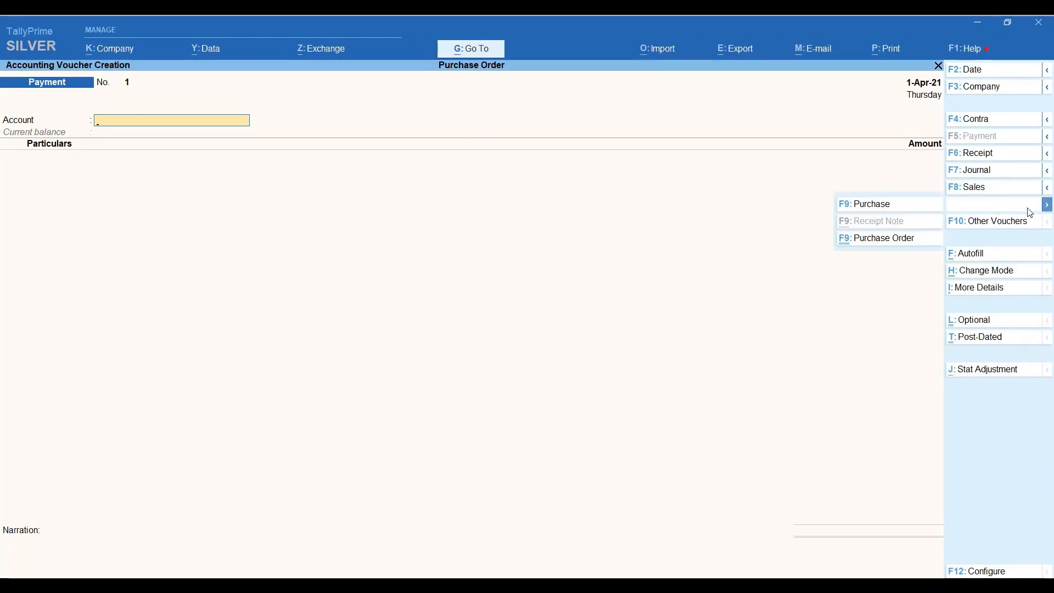
{"action": "left_click", "coordinate": [892, 240]}
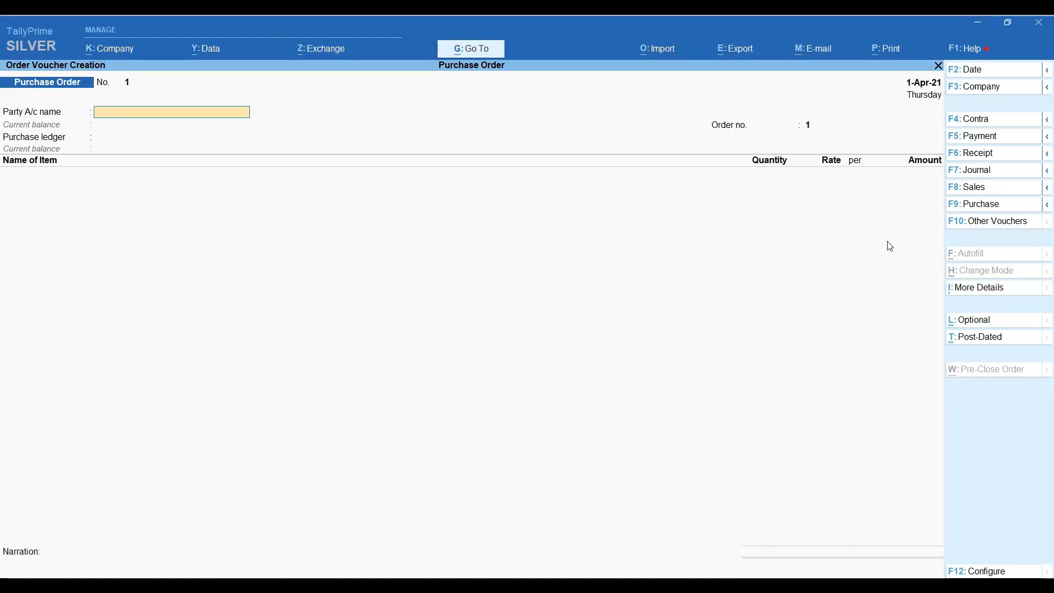
{"action": "type", "text": "Sel"}
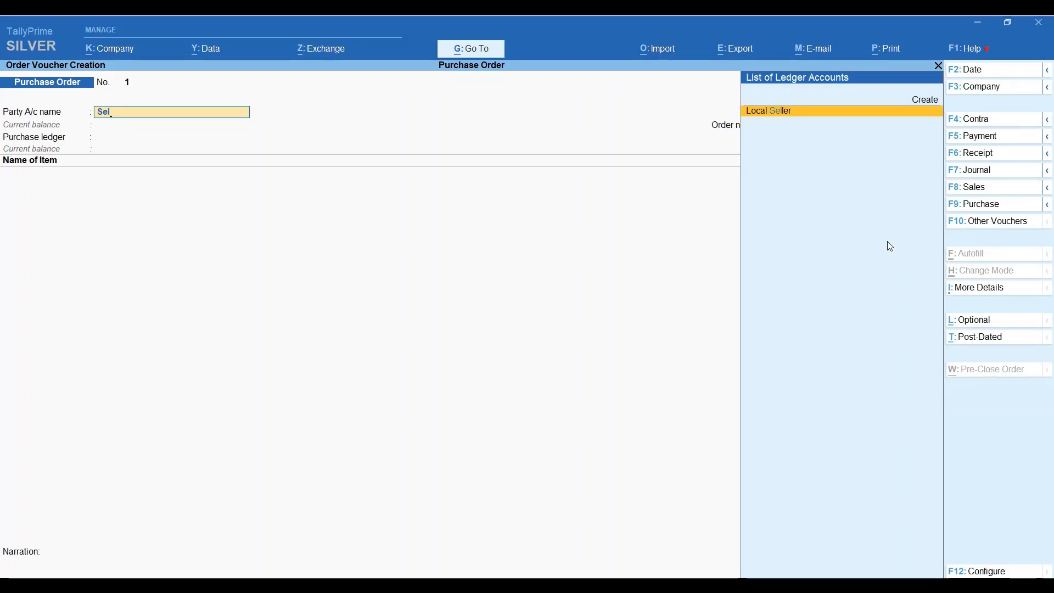
{"action": "key", "text": "Return"}
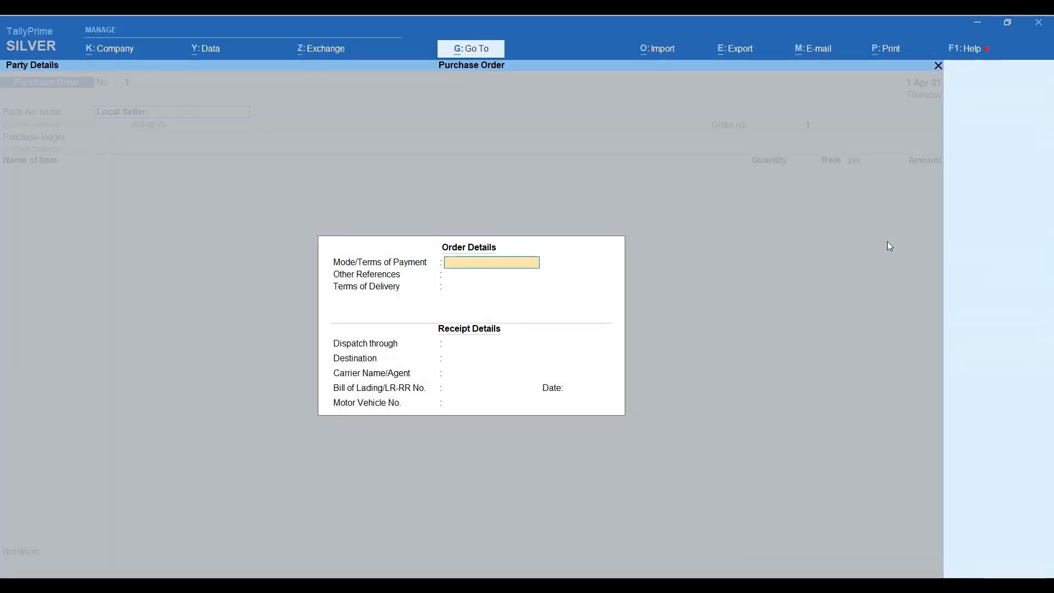
Leave the order and receipt details blank and abandon the purchase order voucher at its order number
{"action": "key", "text": "Return"}
{"action": "key", "text": "Return"}
{"action": "key", "text": "Return"}
{"action": "key", "text": "Return"}
{"action": "key", "text": "Return"}
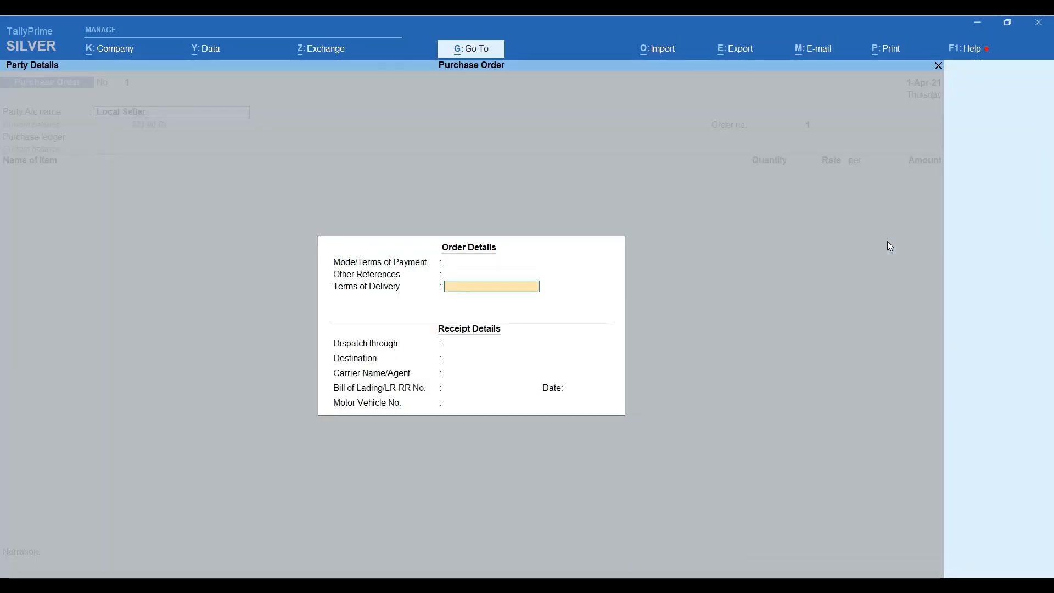
{"action": "key", "text": "Return"}
{"action": "key", "text": "Return"}
{"action": "key", "text": "Return"}
{"action": "key", "text": "Return"}
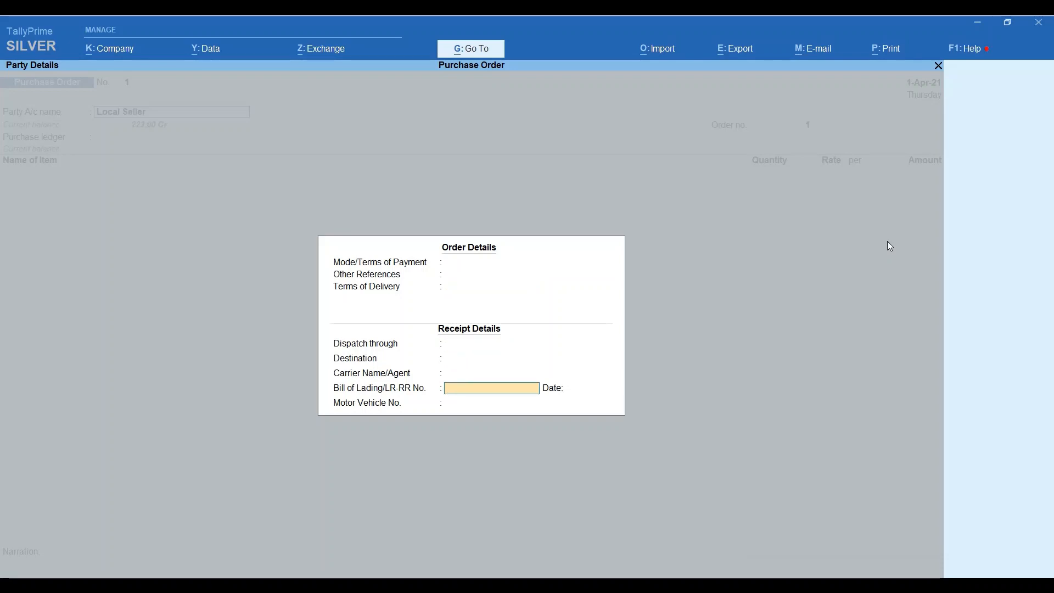
{"action": "key", "text": "Return"}
{"action": "key", "text": "Return"}
{"action": "key", "text": "Return"}
{"action": "key", "text": "Return"}
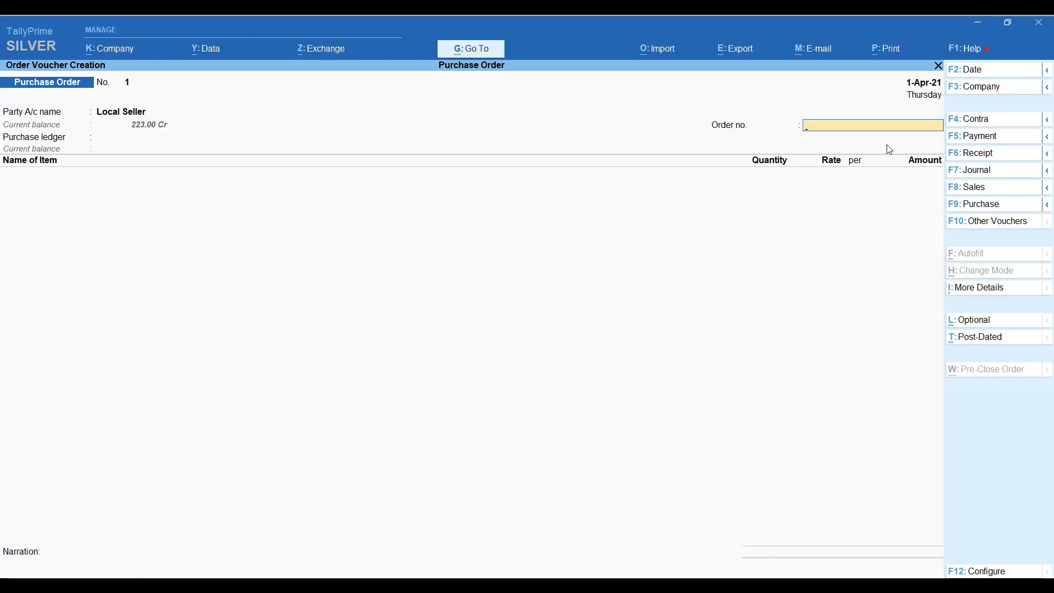
{"action": "key", "text": "Escape"}
{"action": "key", "text": "y"}
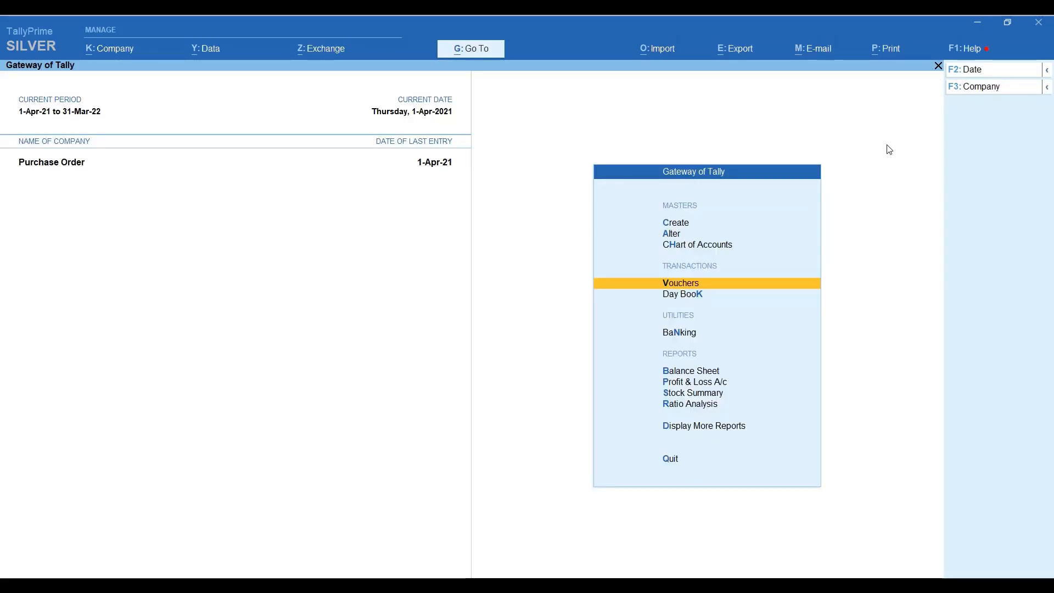
Find the Purchase Order voucher type among the masters and reopen it for alteration
{"action": "key", "text": "Up"}
{"action": "key", "text": "Up"}
{"action": "key", "text": "Return"}
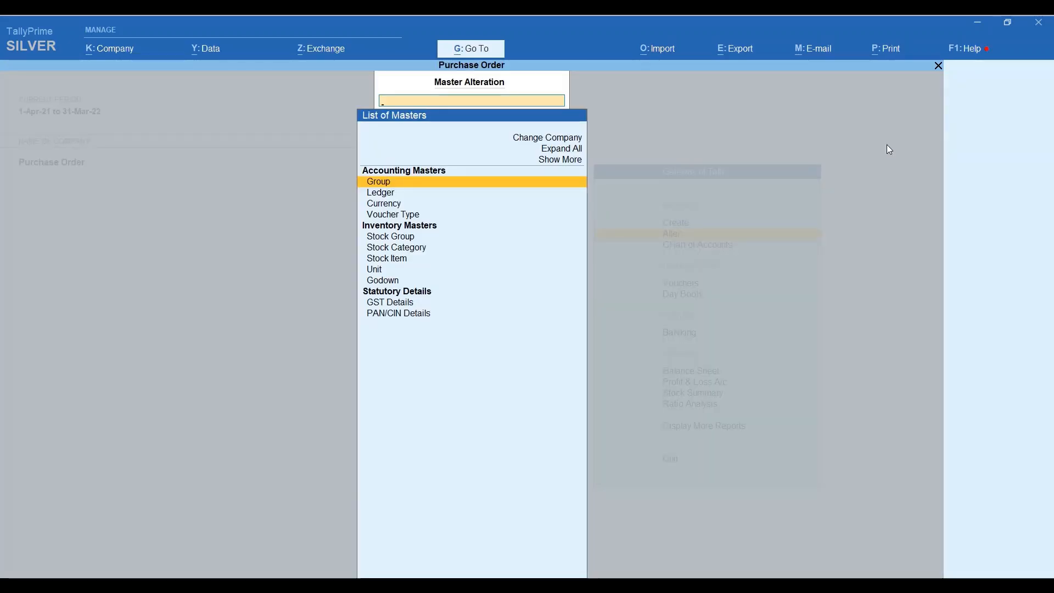
{"action": "type", "text": "Purc"}
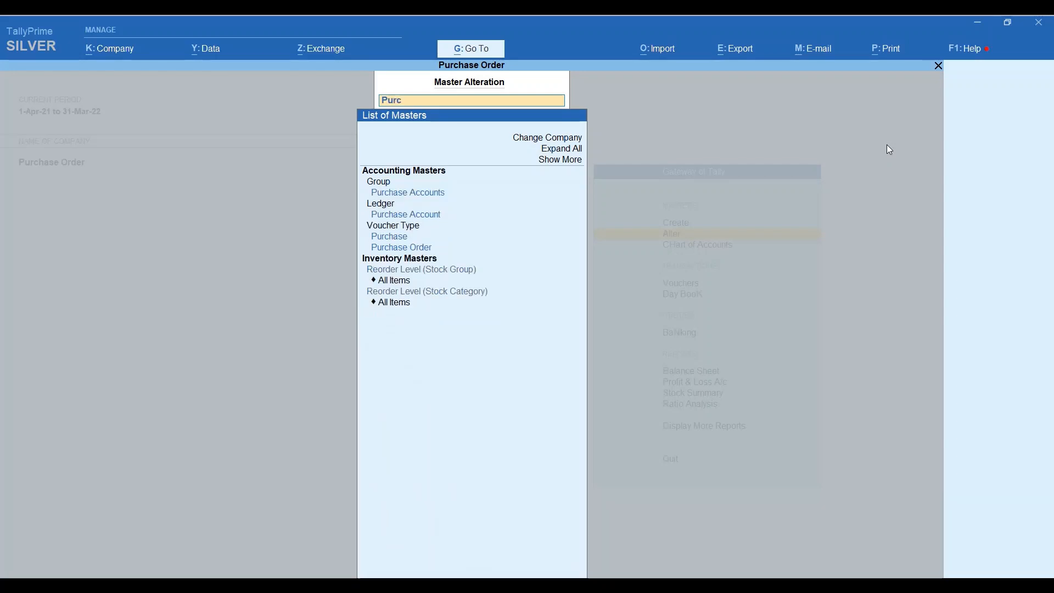
{"action": "type", "text": "has"}
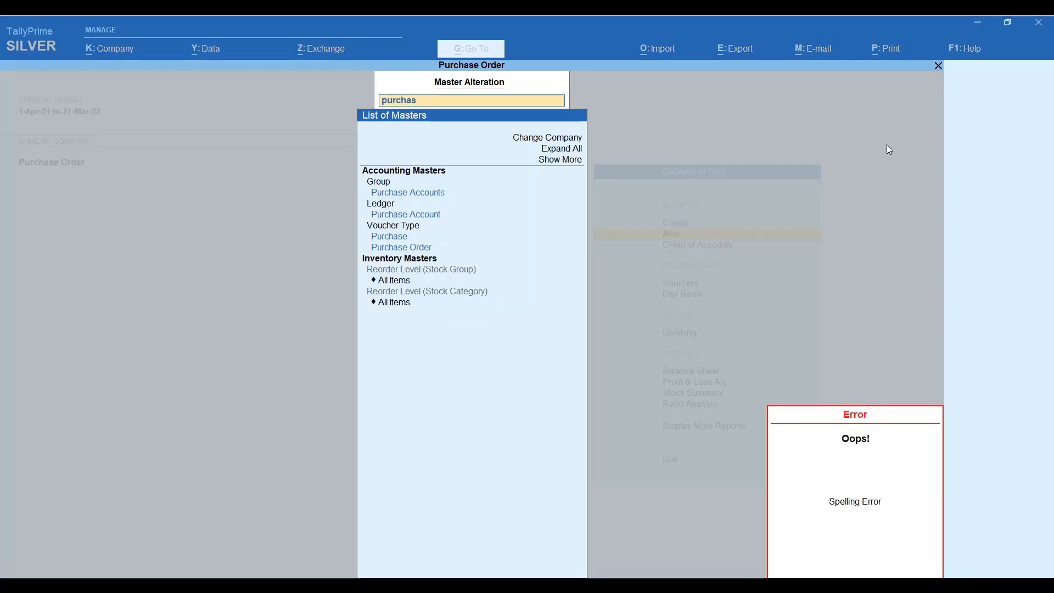
{"action": "type", "text": "eo"}
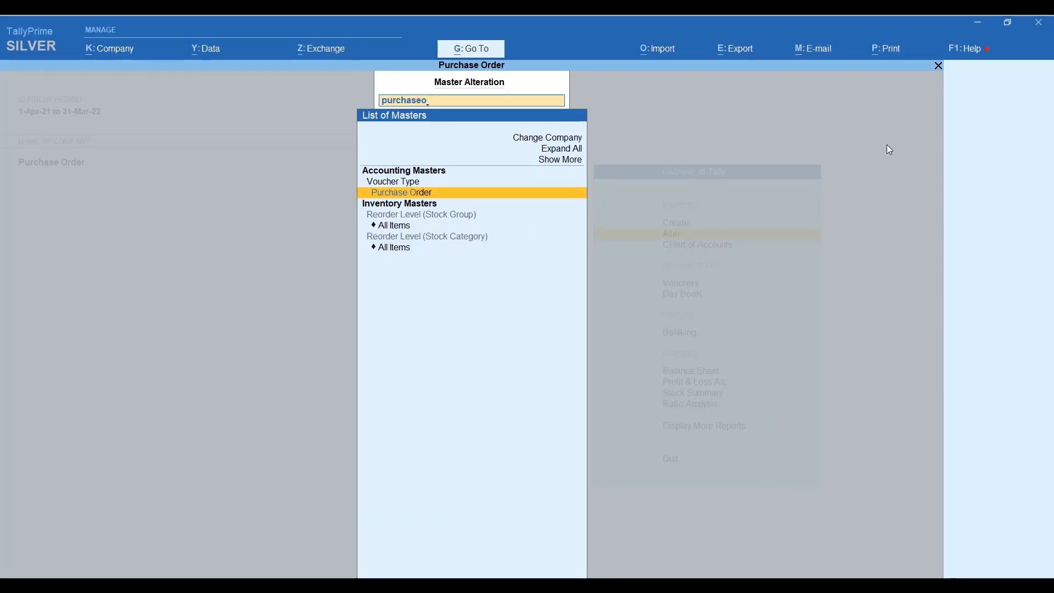
{"action": "key", "text": "Return"}
{"action": "key", "text": "Return"}
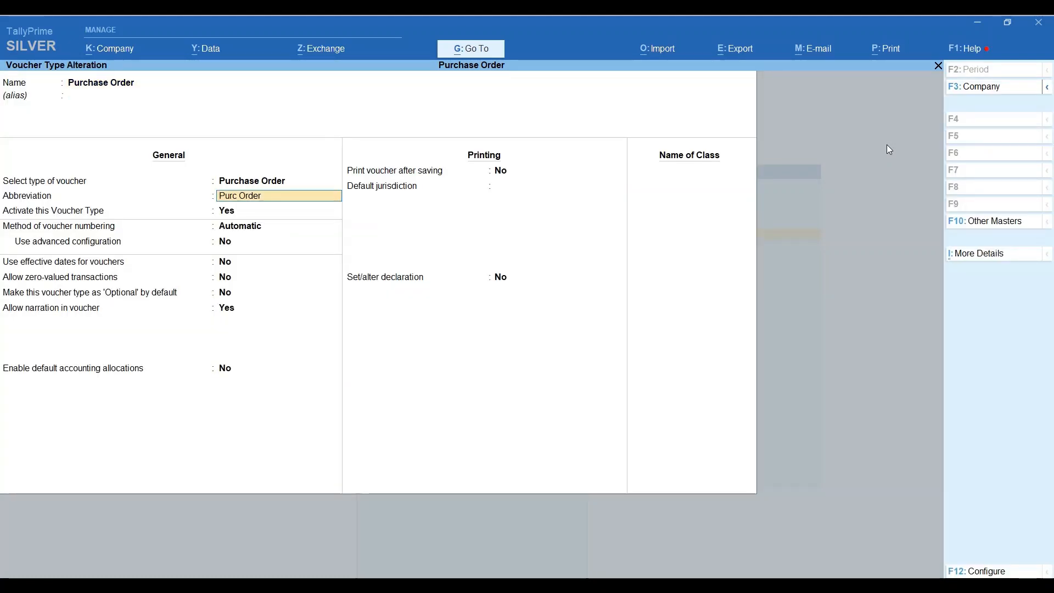
Keep Automatic voucher numbering for the voucher type and enable its advanced configuration
{"action": "key", "text": "Return"}
{"action": "key", "text": "Return"}
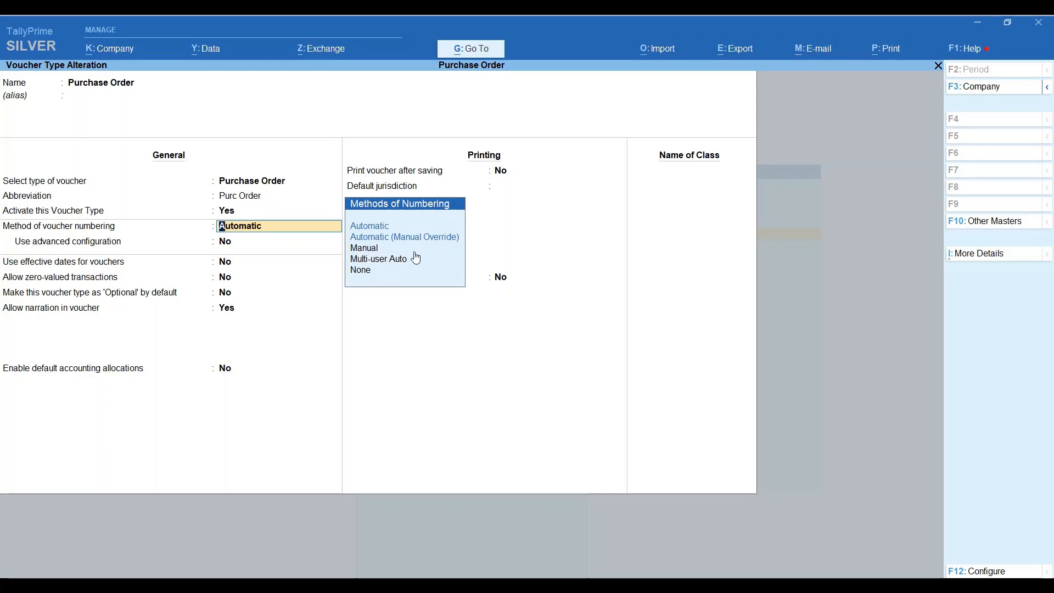
{"action": "key", "text": "Return"}
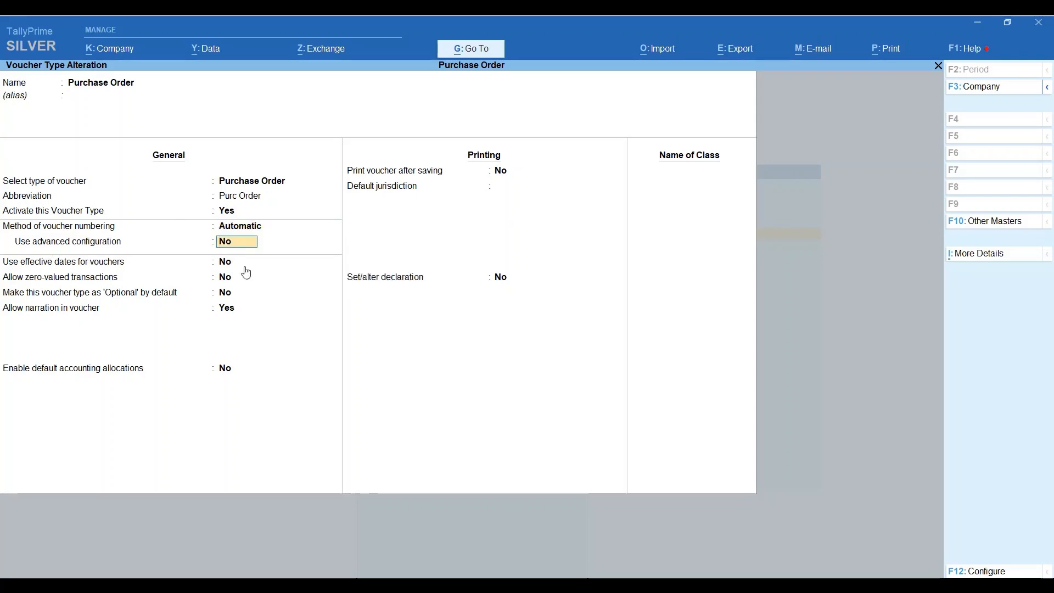
{"action": "type", "text": "y"}
{"action": "key", "text": "Return"}
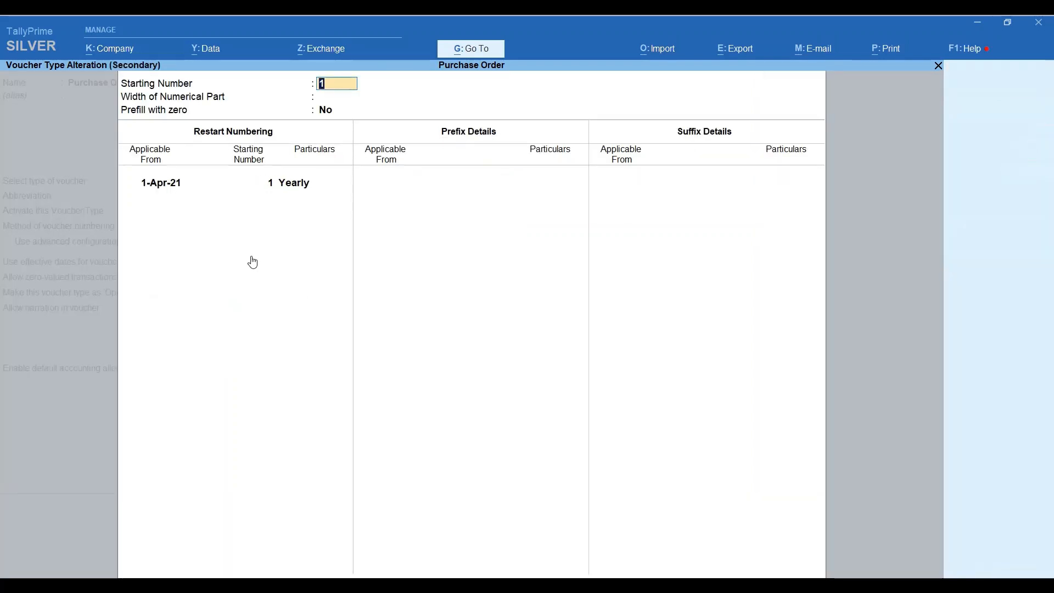
Keep starting number 1, no zero prefill, and yearly restart numbering from 1-Apr-21
{"action": "key", "text": "Return"}
{"action": "key", "text": "Return"}
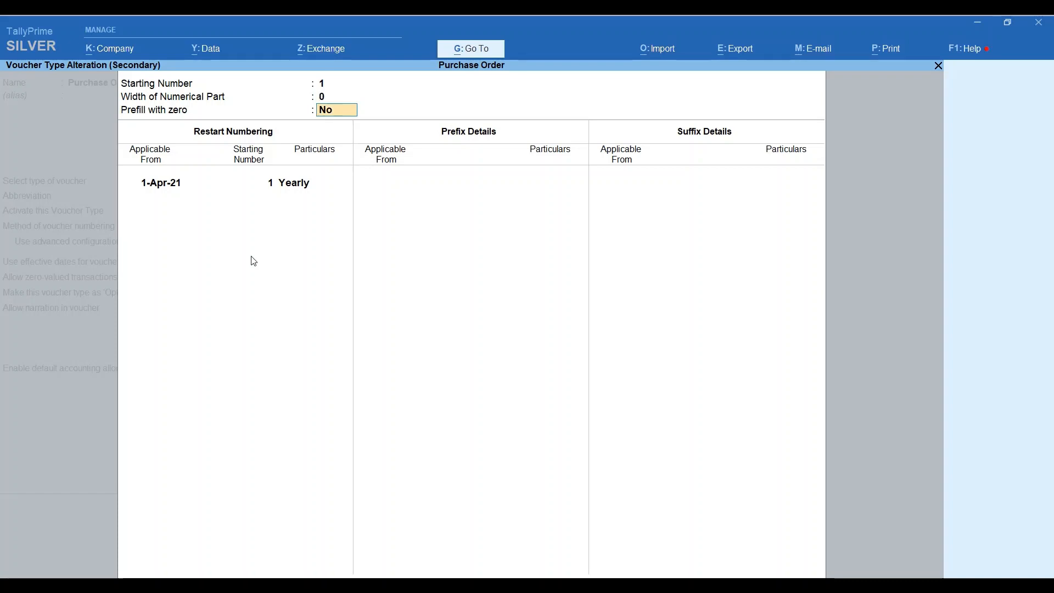
{"action": "key", "text": "Return"}
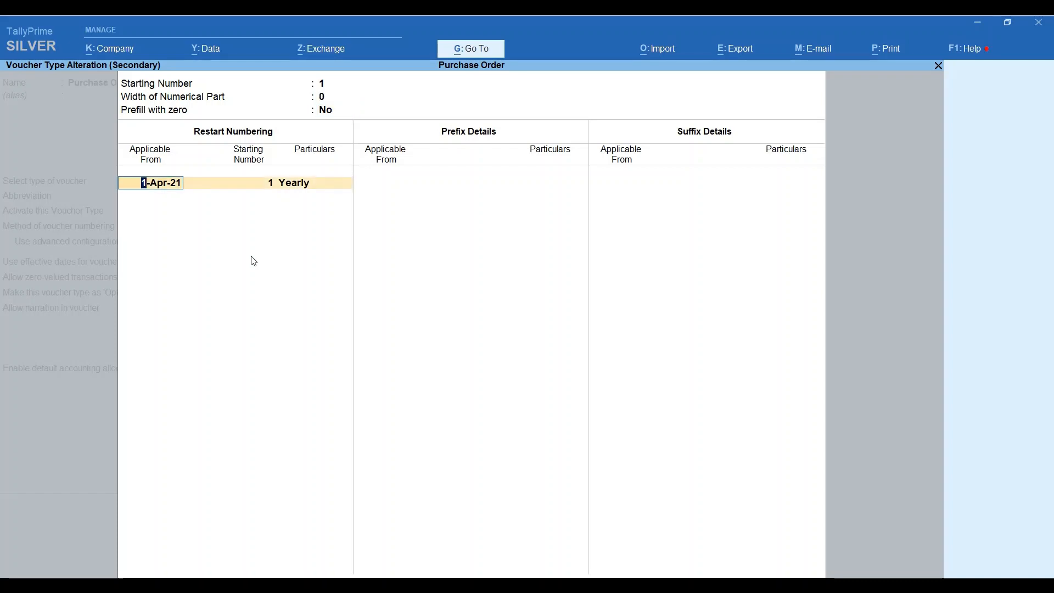
{"action": "key", "text": "Return"}
{"action": "key", "text": "Return"}
{"action": "key", "text": "Return"}
{"action": "key", "text": "Return"}
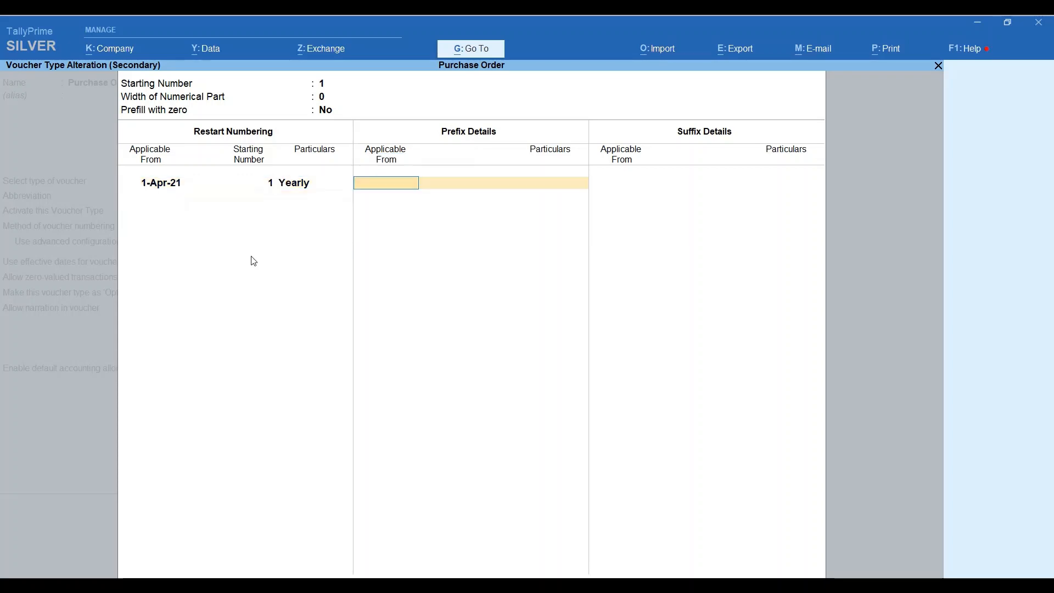
Add the voucher number prefix "PO/" applicable from 1-Apr-21
{"action": "type", "text": "1.4.21"}
{"action": "key", "text": "Return"}
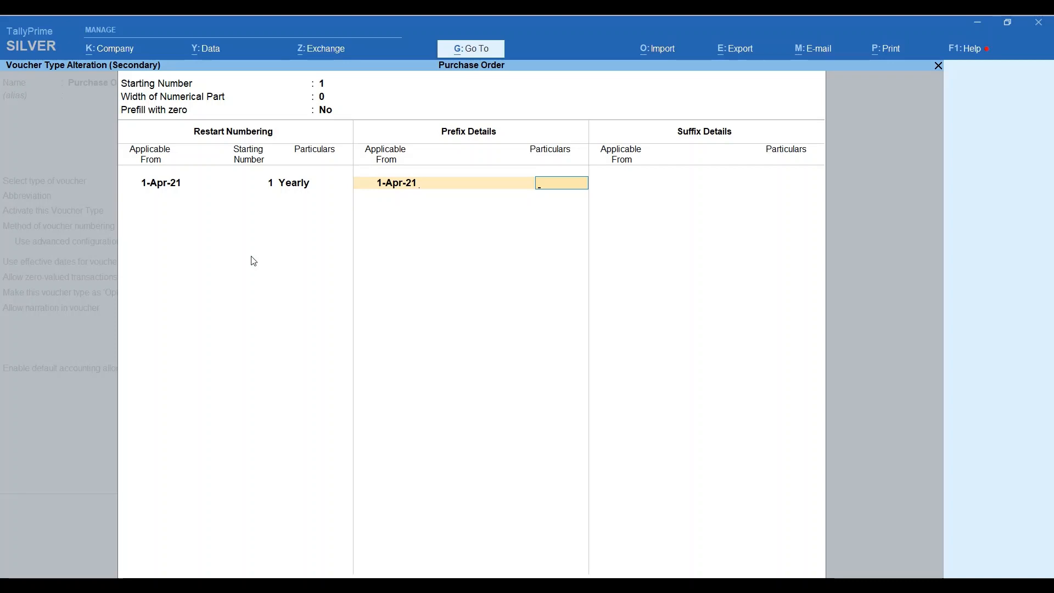
{"action": "type", "text": "PO/"}
{"action": "key", "text": "Return"}
{"action": "key", "text": "Return"}
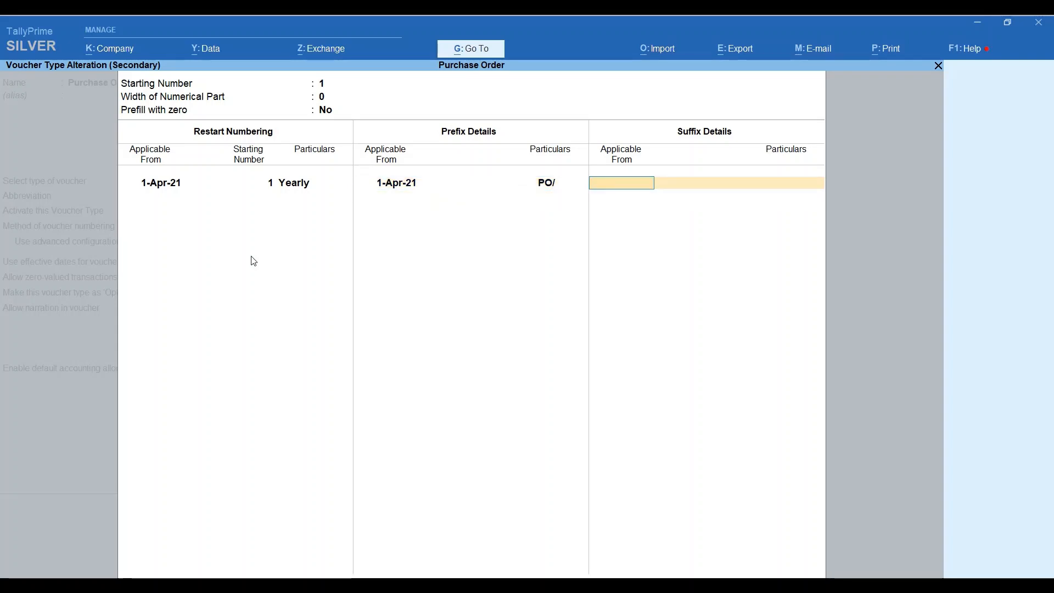
Add the voucher number suffix "/21-22" applicable from 1-Apr-21
{"action": "type", "text": "/21-22"}
{"action": "key", "text": "BackSpace"}
{"action": "key", "text": "BackSpace"}
{"action": "key", "text": "BackSpace"}
{"action": "key", "text": "BackSpace"}
{"action": "key", "text": "BackSpace"}
{"action": "key", "text": "BackSpace"}
{"action": "type", "text": "1"}
{"action": "type", "text": ".4.2"}
{"action": "type", "text": "1"}
{"action": "key", "text": "Return"}
{"action": "type", "text": "/"}
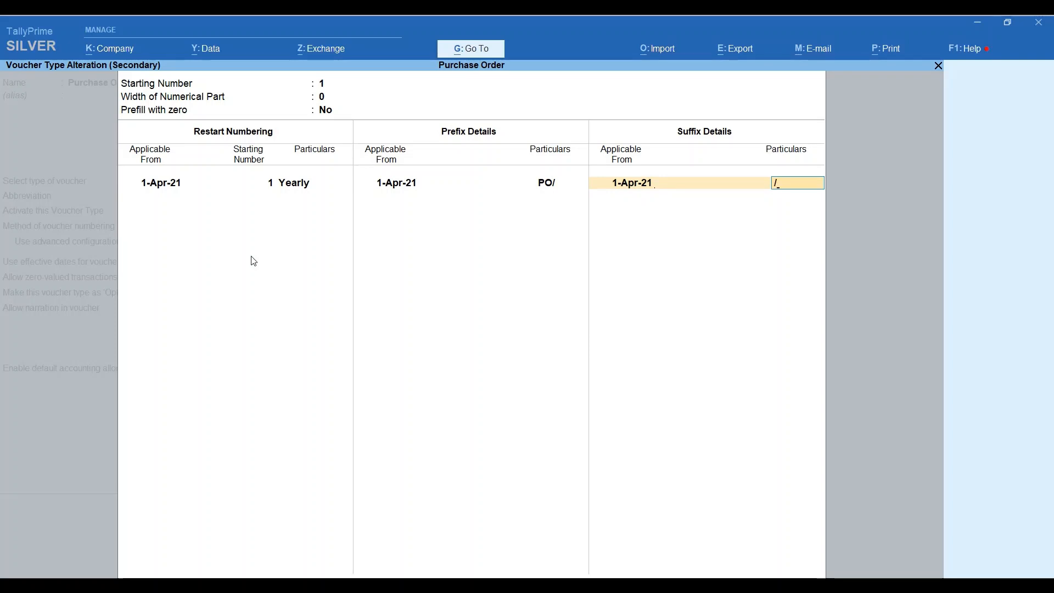
{"action": "type", "text": "21-22"}
{"action": "key", "text": "Return"}
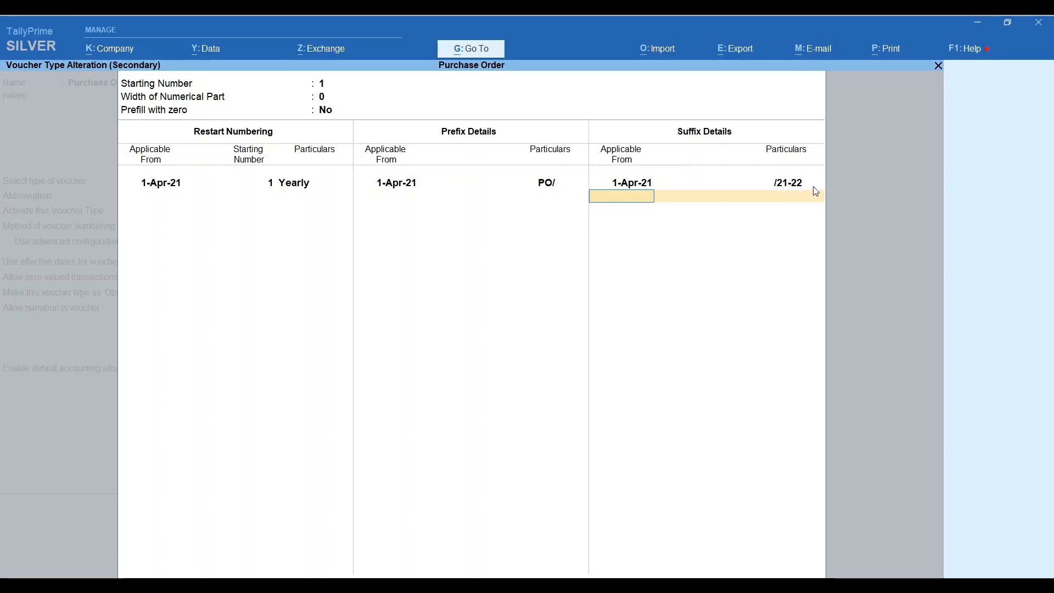
Accept the numbering details and remaining general settings, keeping print after saving at No and the default jurisdiction blank
{"action": "key", "text": "Return"}
{"action": "key", "text": "Return"}
{"action": "key", "text": "Return"}
{"action": "key", "text": "Return"}
{"action": "key", "text": "Return"}
{"action": "key", "text": "Return"}
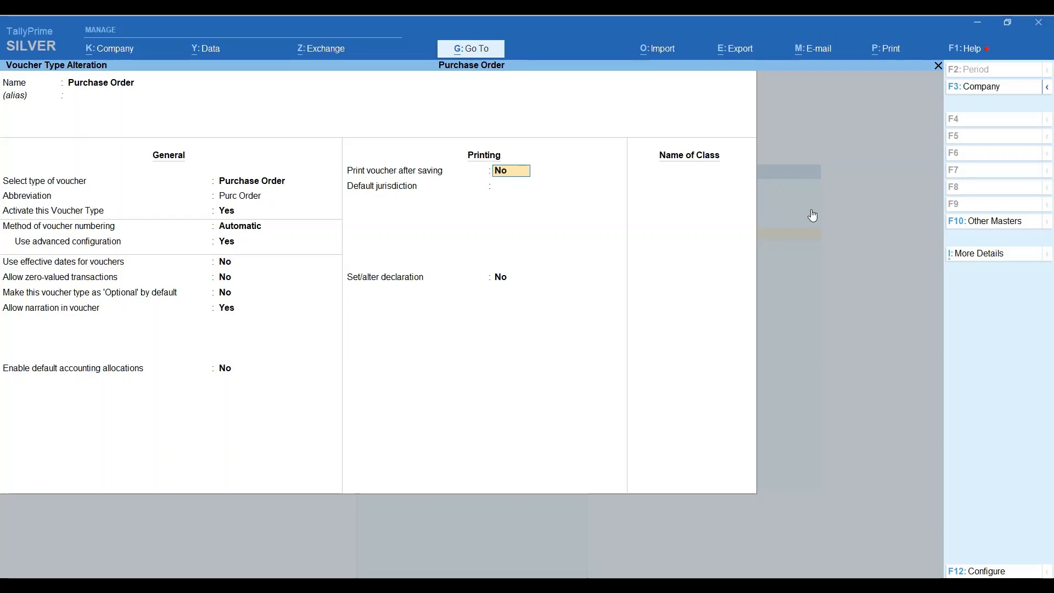
{"action": "key", "text": "Return"}
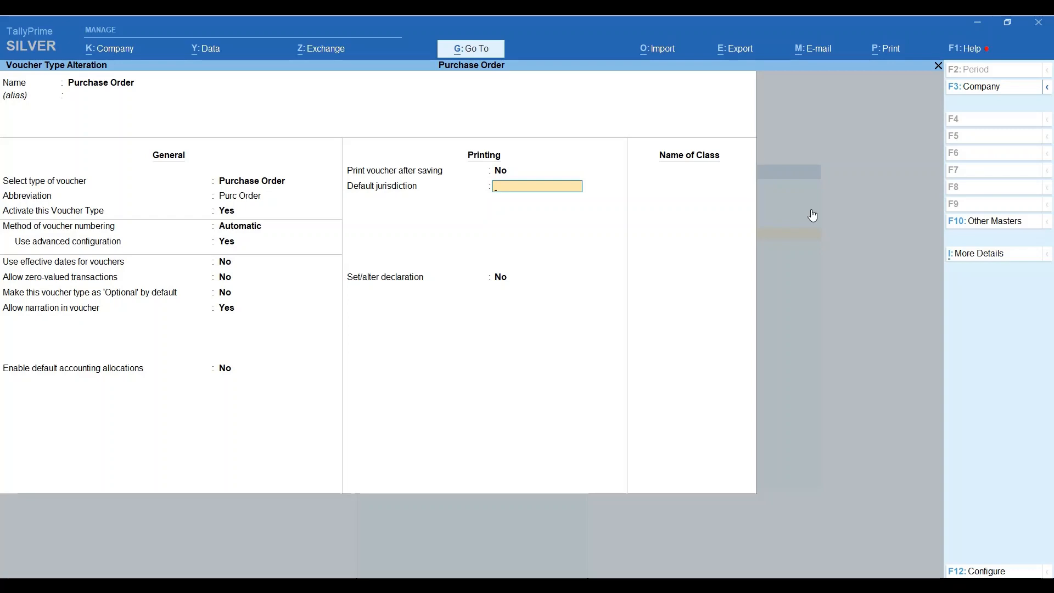
{"action": "key", "text": "Return"}
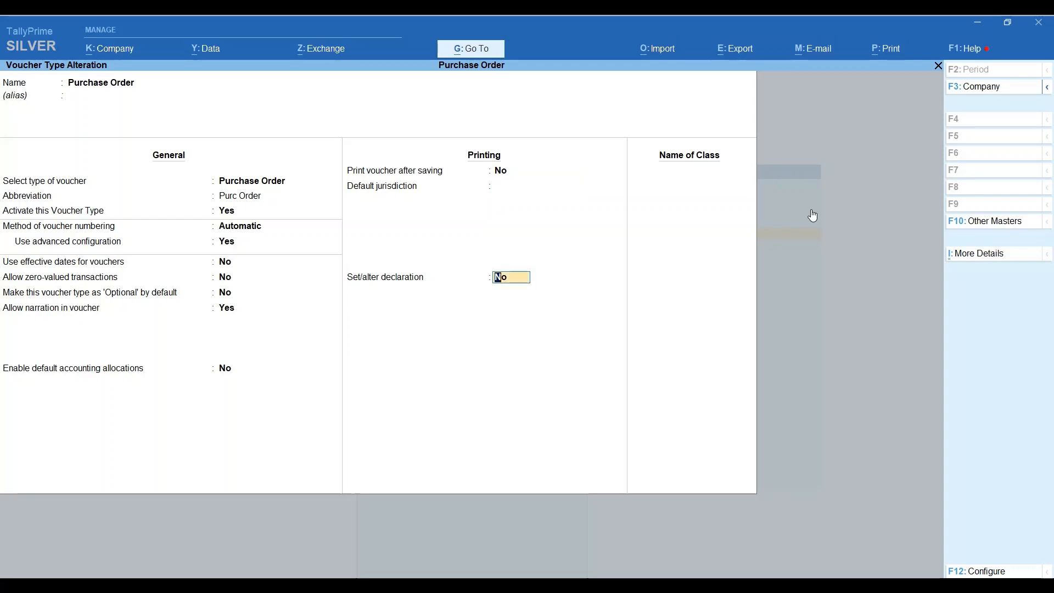
Enable the declaration with its default text, leave the class name empty, and save the Purchase Order voucher type
{"action": "type", "text": "Y"}
{"action": "key", "text": "Return"}
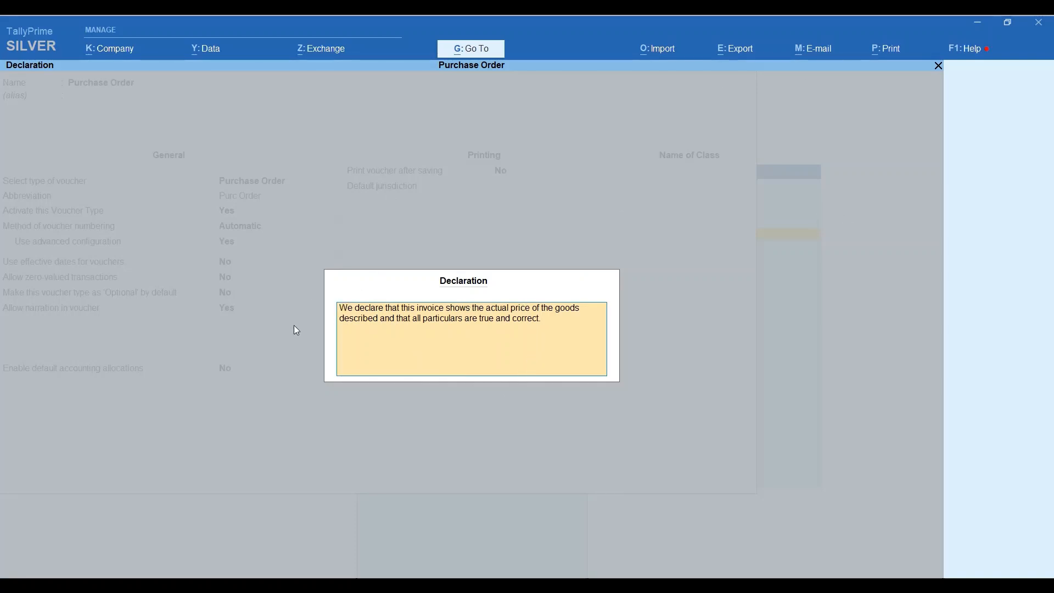
{"action": "key", "text": "Return"}
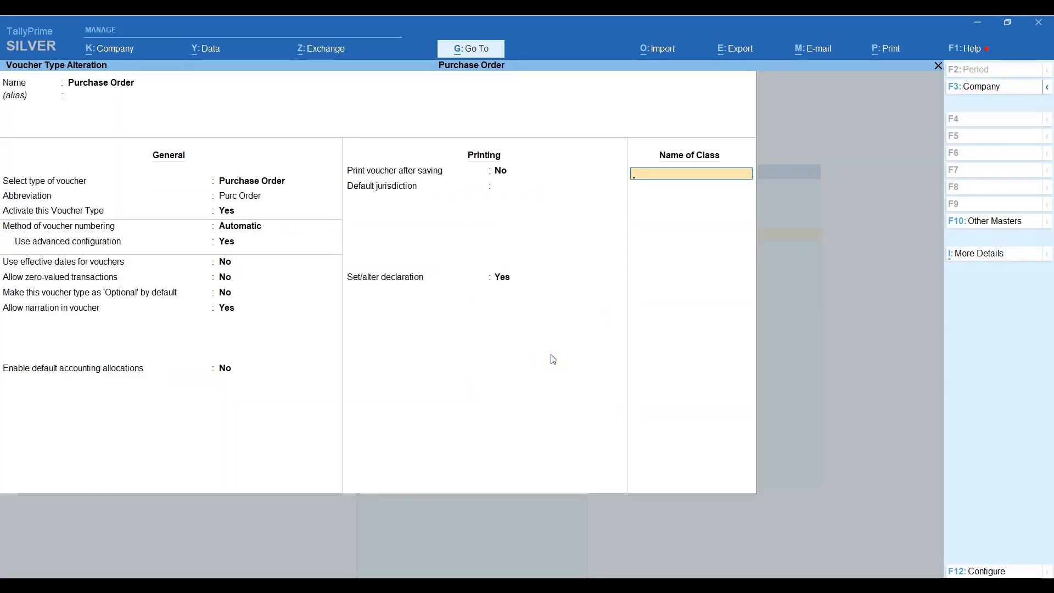
{"action": "key", "text": "Return"}
{"action": "key", "text": "Return"}
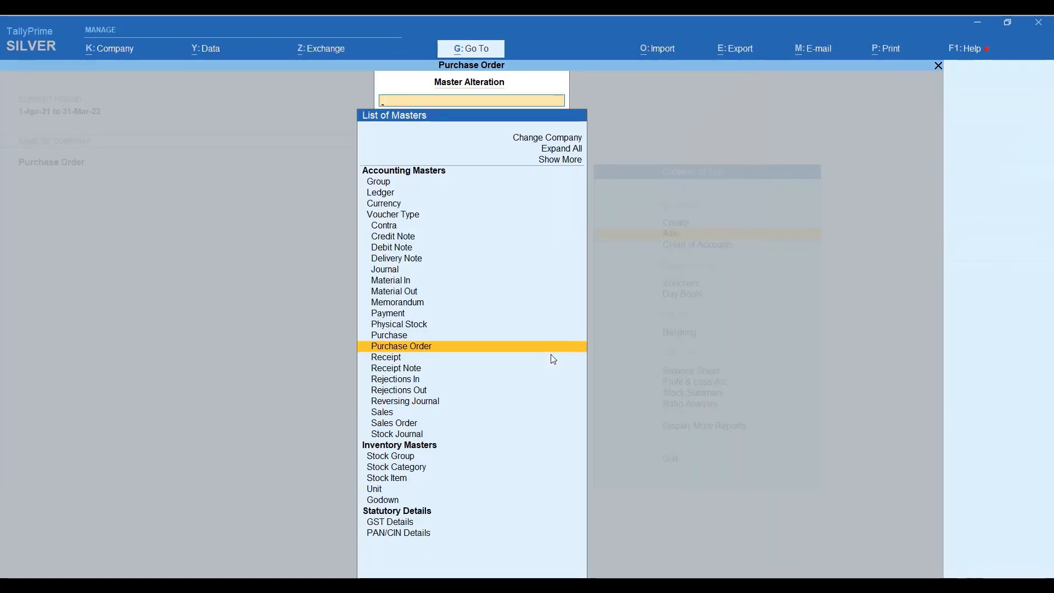
Leave master alteration and open voucher entry for a new purchase order
{"action": "key", "text": "Escape"}
{"action": "key", "text": "Escape"}
{"action": "key", "text": "n"}
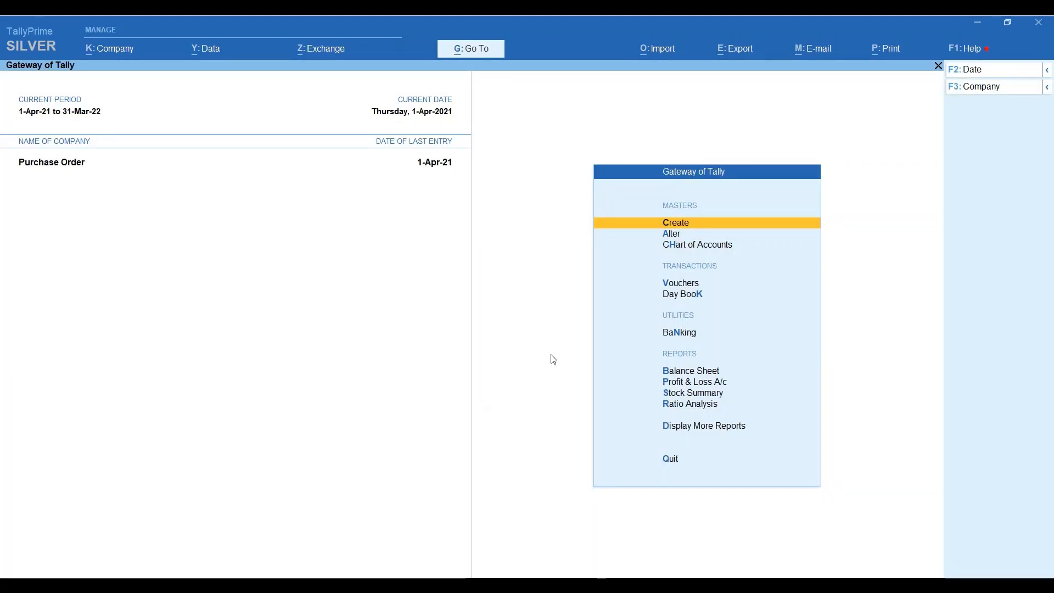
{"action": "key", "text": "v"}
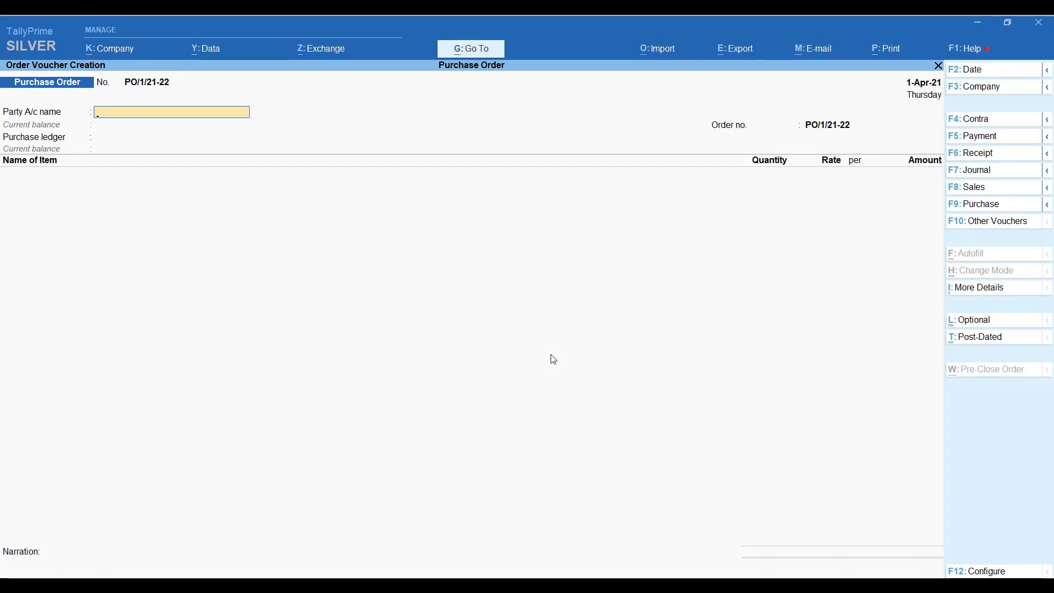
Select Local Seller as the party account and leave the order and receipt details blank
{"action": "type", "text": "SE"}
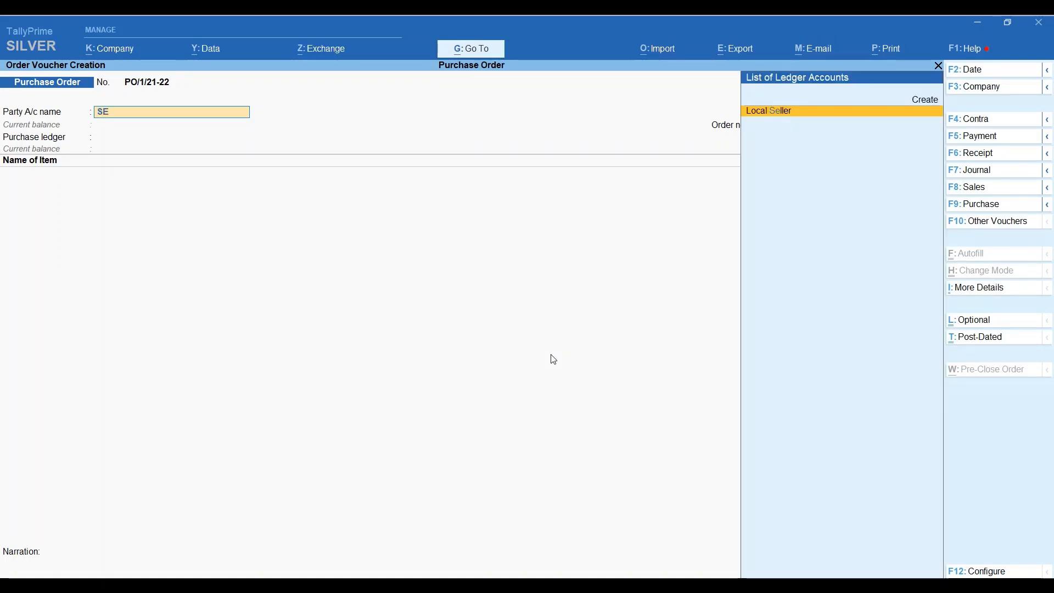
{"action": "key", "text": "Return"}
{"action": "key", "text": "Return"}
{"action": "key", "text": "Return"}
{"action": "key", "text": "Return"}
{"action": "key", "text": "Return"}
{"action": "key", "text": "Return"}
{"action": "key", "text": "Return"}
{"action": "key", "text": "Return"}
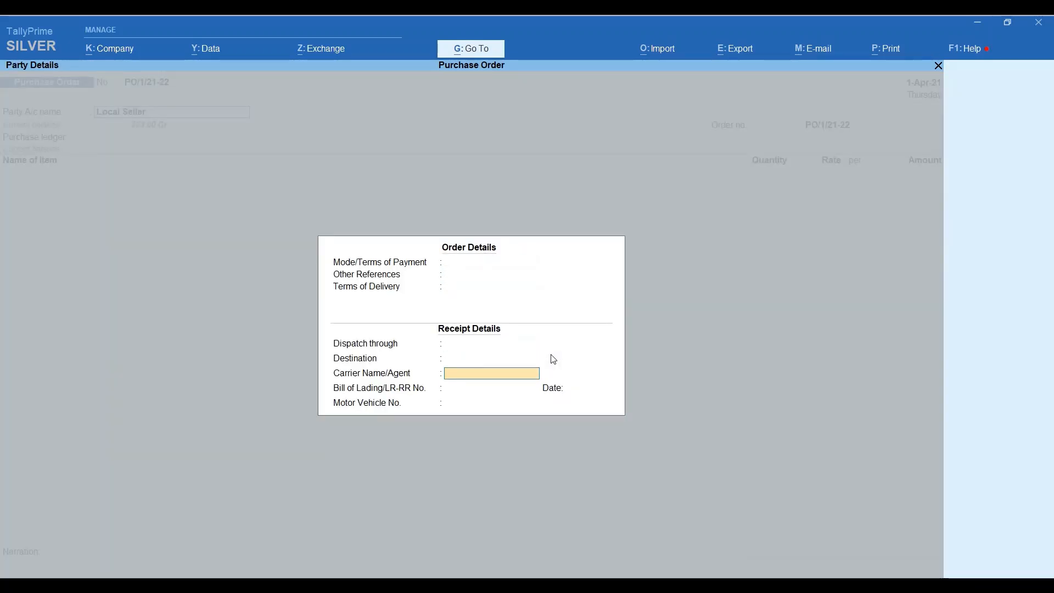
{"action": "key", "text": "Return"}
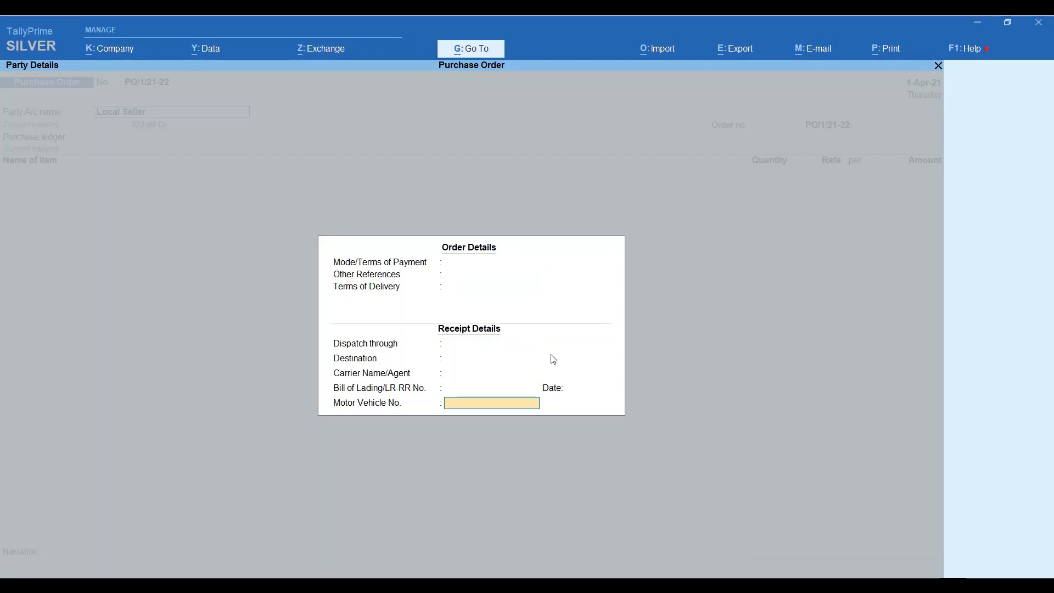
{"action": "key", "text": "Return"}
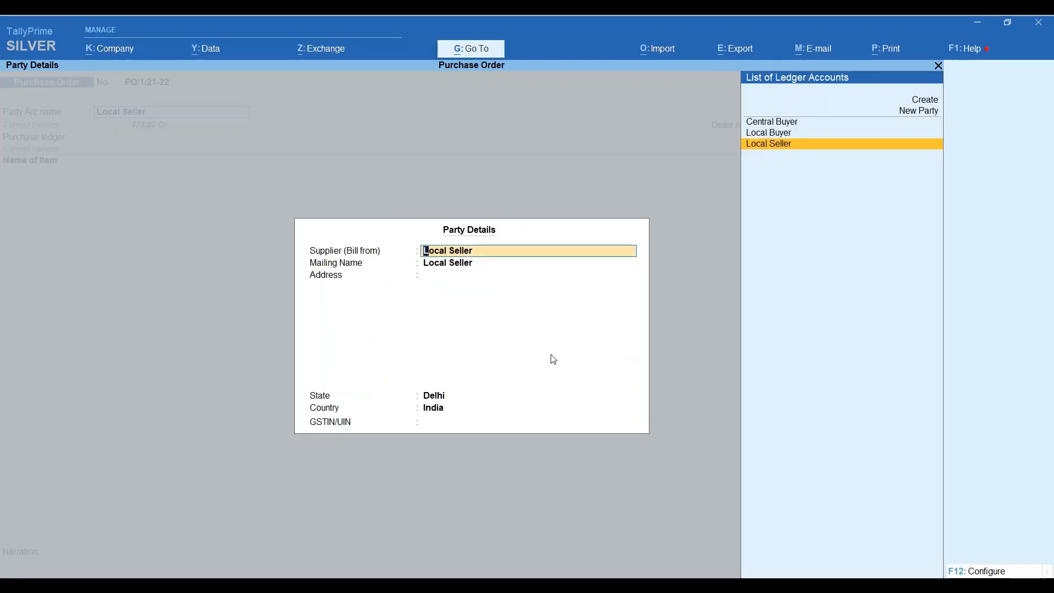
Accept the supplier's default party details and order number, and select Purchase Account as the purchase ledger
{"action": "key", "text": "Return"}
{"action": "key", "text": "Return"}
{"action": "key", "text": "Return"}
{"action": "key", "text": "Return"}
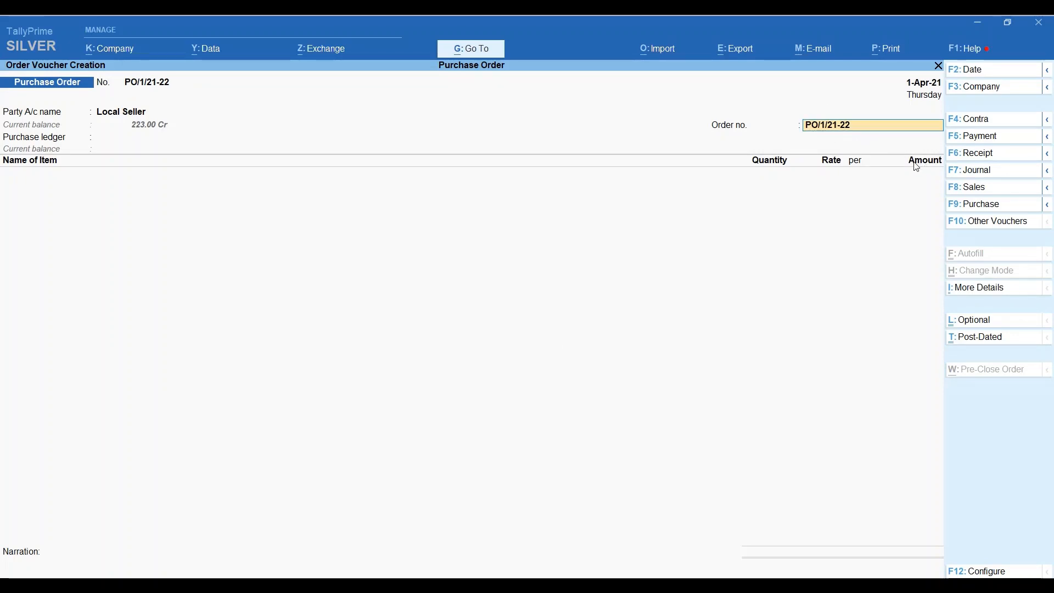
{"action": "key", "text": "Return"}
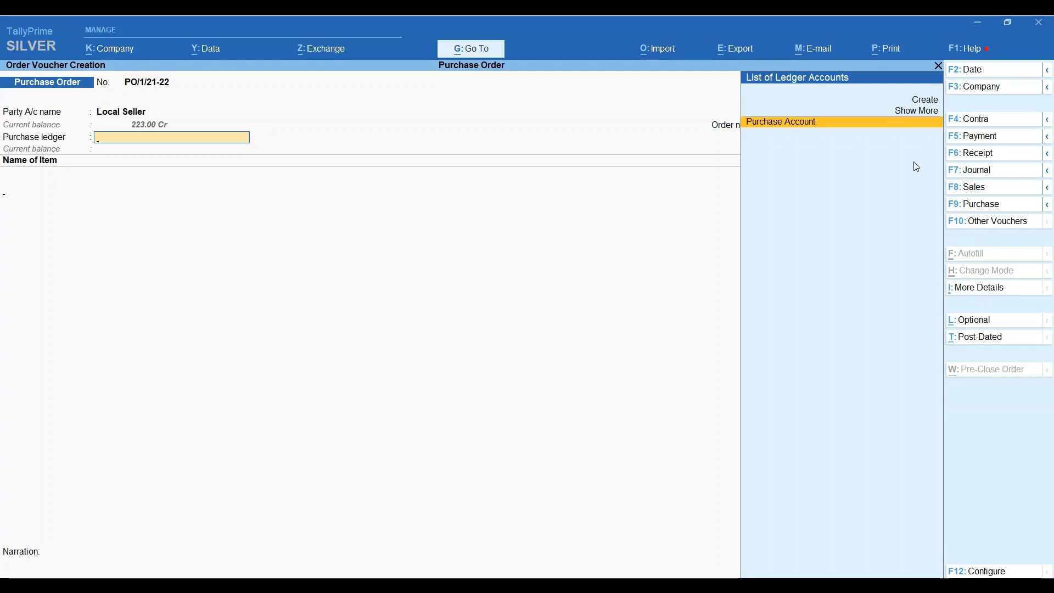
{"action": "key", "text": "Return"}
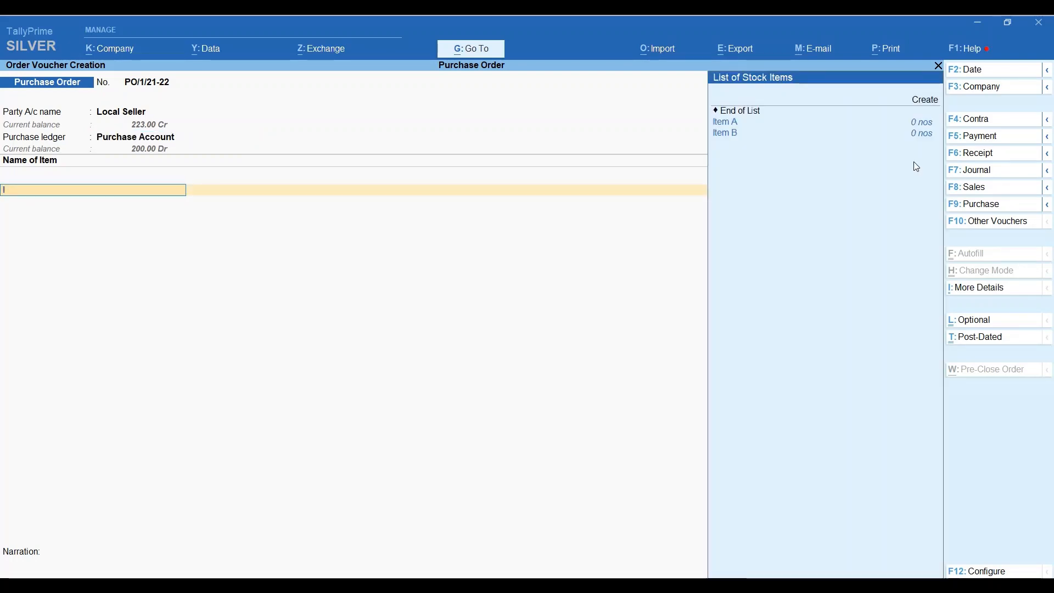
Add Item A to the order, due on 1-Apr-21, with a quantity of 100 nos at a rate of 100.00
{"action": "key", "text": "Return"}
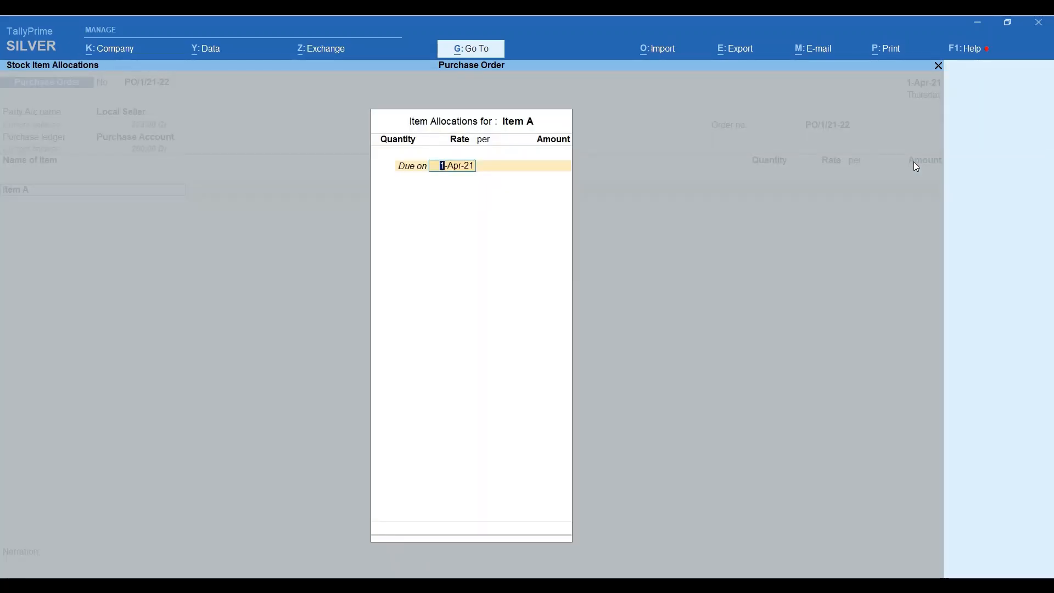
{"action": "key", "text": "Return"}
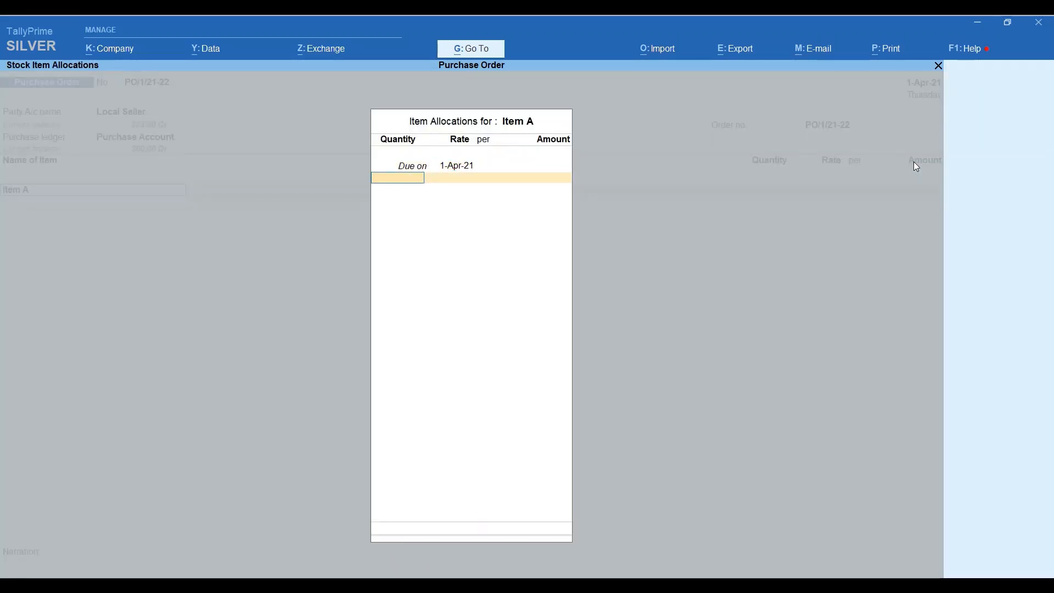
{"action": "type", "text": "100"}
{"action": "key", "text": "Return"}
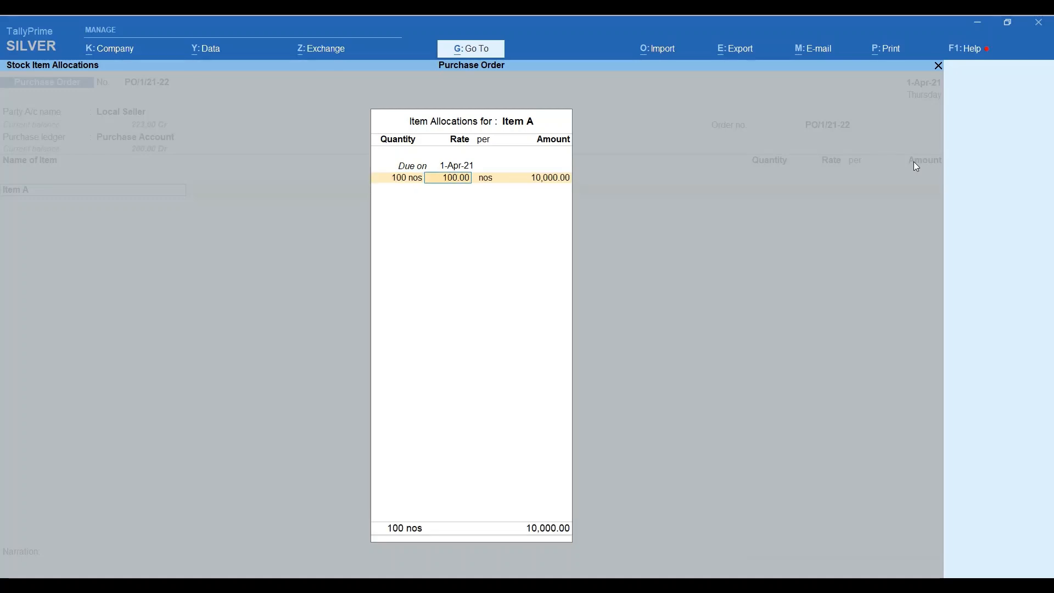
{"action": "key", "text": "Return"}
{"action": "key", "text": "Return"}
{"action": "key", "text": "Return"}
{"action": "key", "text": "Return"}
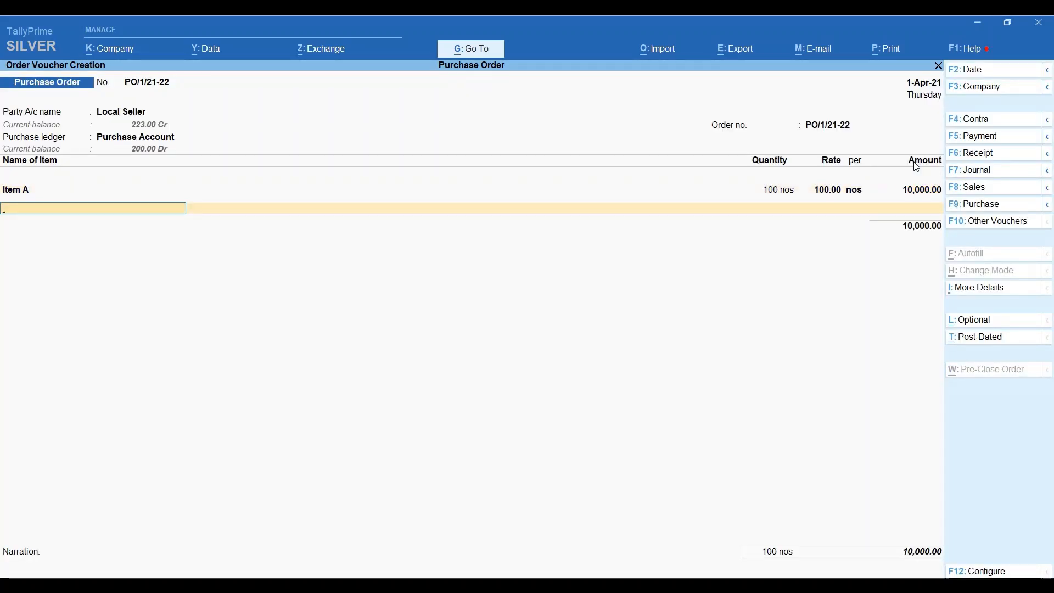
Add Item B due on 1-Apr-21 with 100 nos at a rate of 100.00, and end the item list
{"action": "type", "text": "ITEM"}
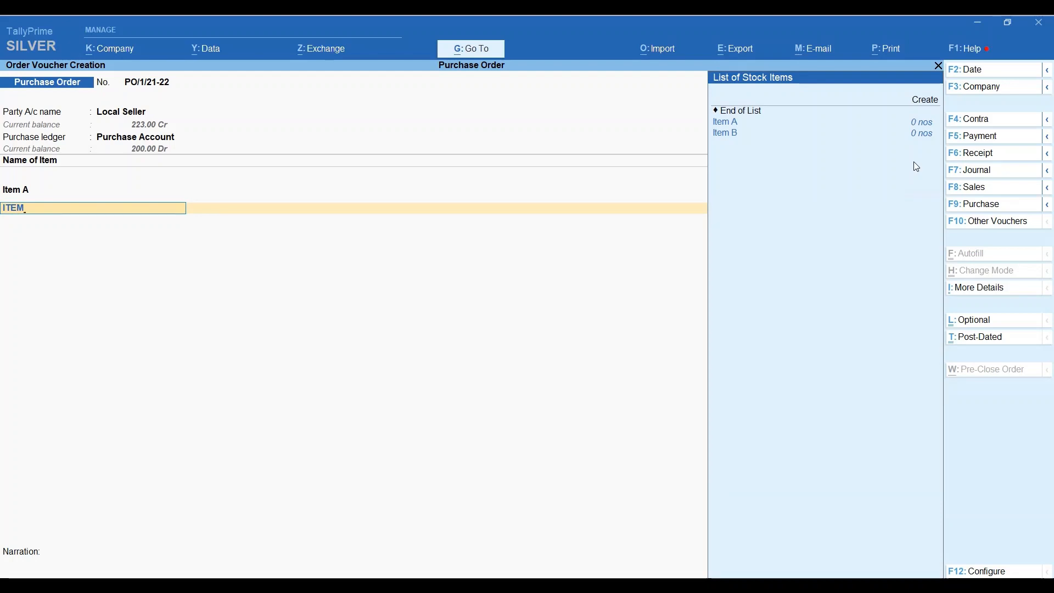
{"action": "key", "text": "Down"}
{"action": "key", "text": "Return"}
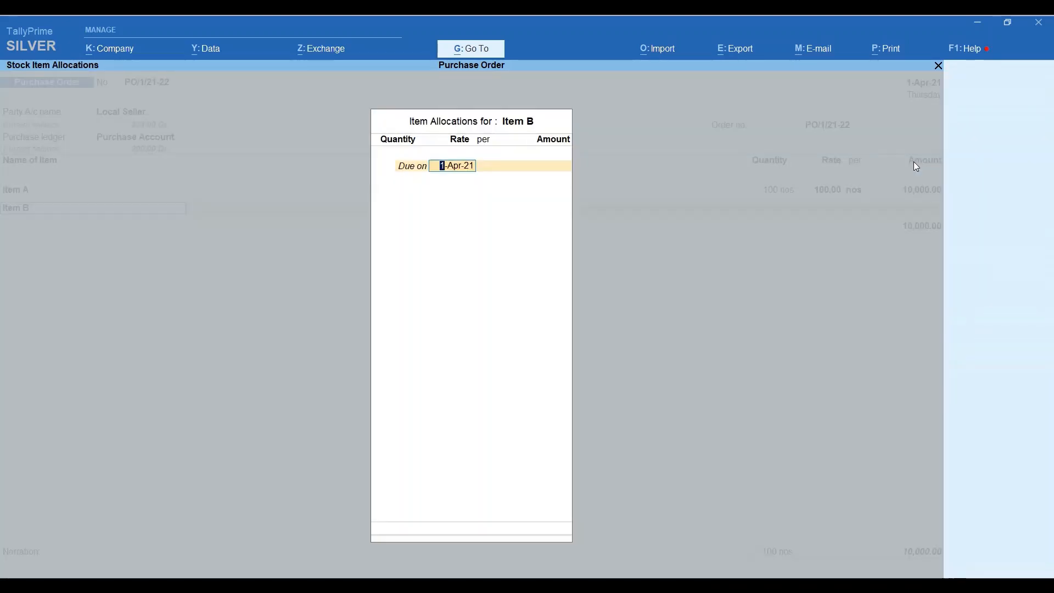
{"action": "key", "text": "Return"}
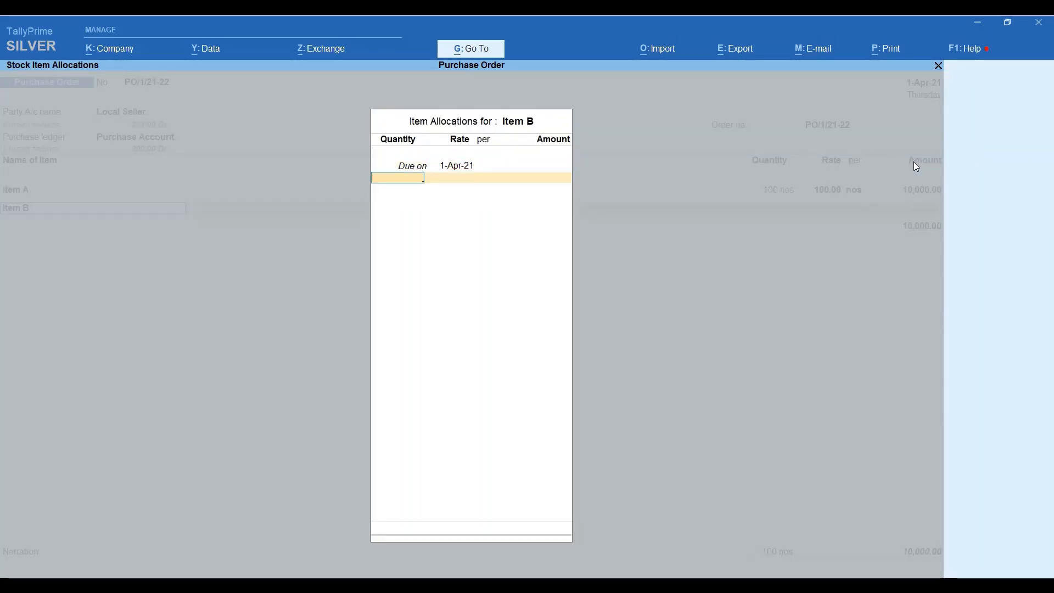
{"action": "type", "text": "100"}
{"action": "key", "text": "Return"}
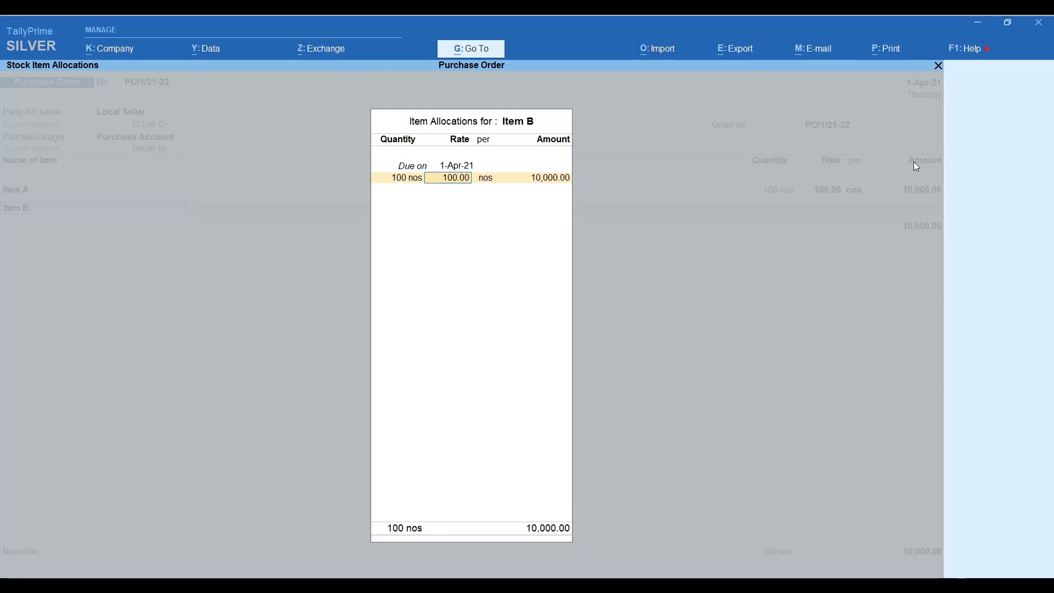
{"action": "key", "text": "Return"}
{"action": "key", "text": "Return"}
{"action": "key", "text": "Return"}
{"action": "key", "text": "Return"}
{"action": "key", "text": "Return"}
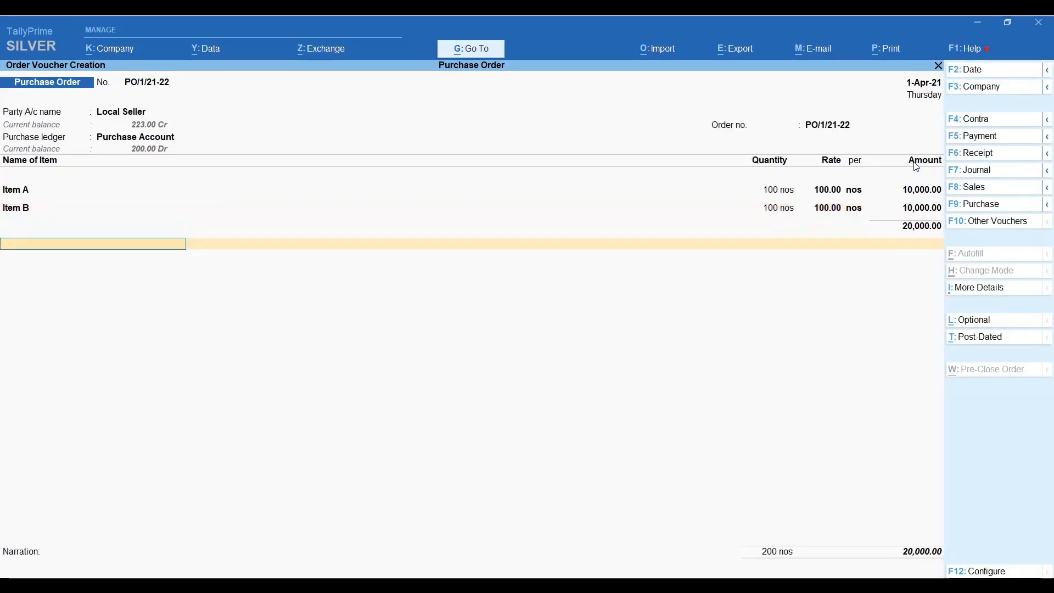
Add the CGST and SGST tax ledgers below the order items with their calculated amounts
{"action": "type", "text": "cgst"}
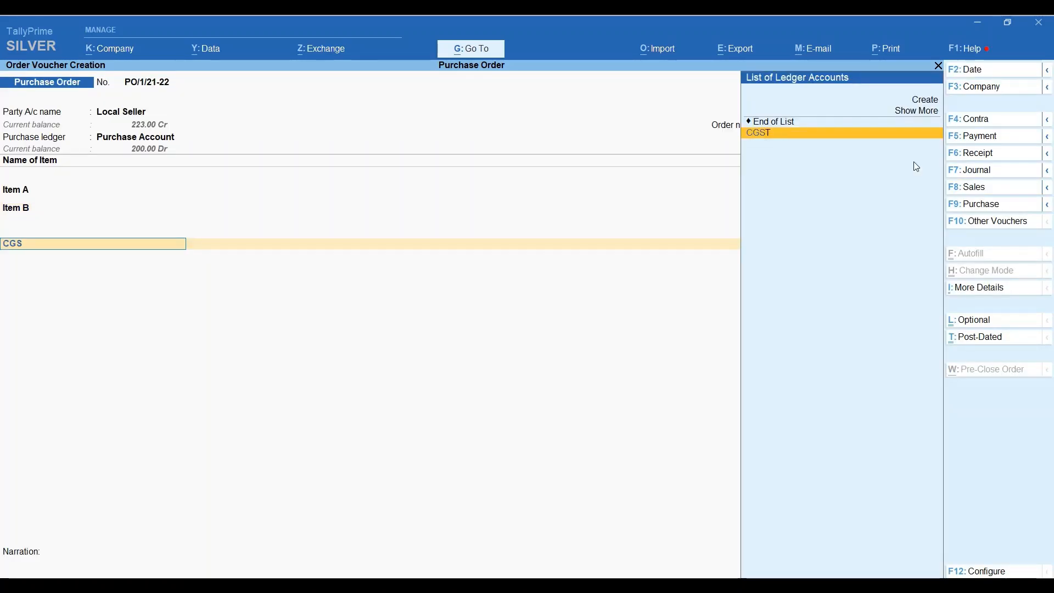
{"action": "key", "text": "Return"}
{"action": "key", "text": "Return"}
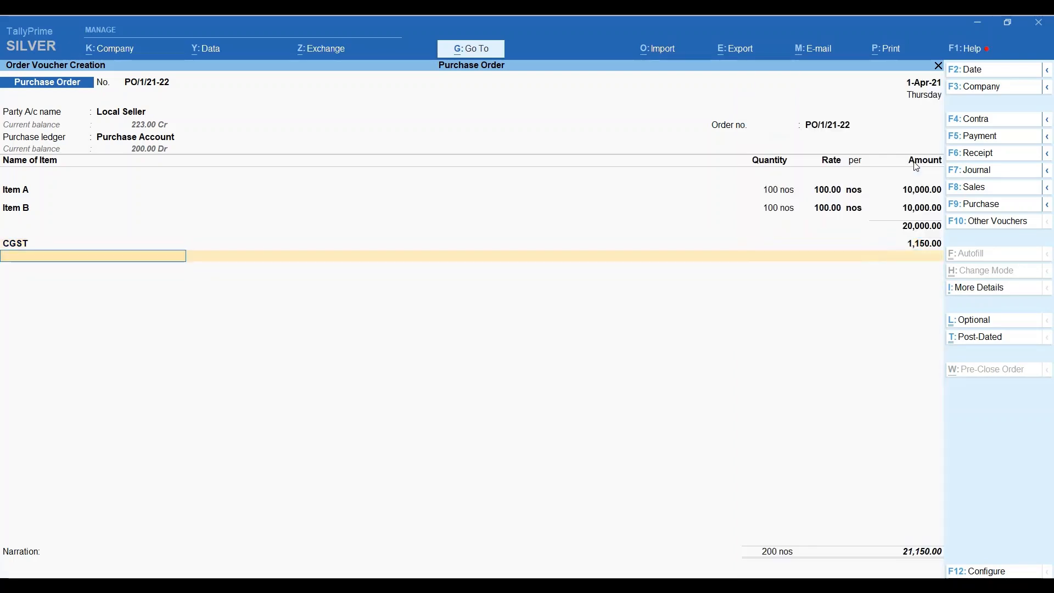
{"action": "type", "text": "sgst"}
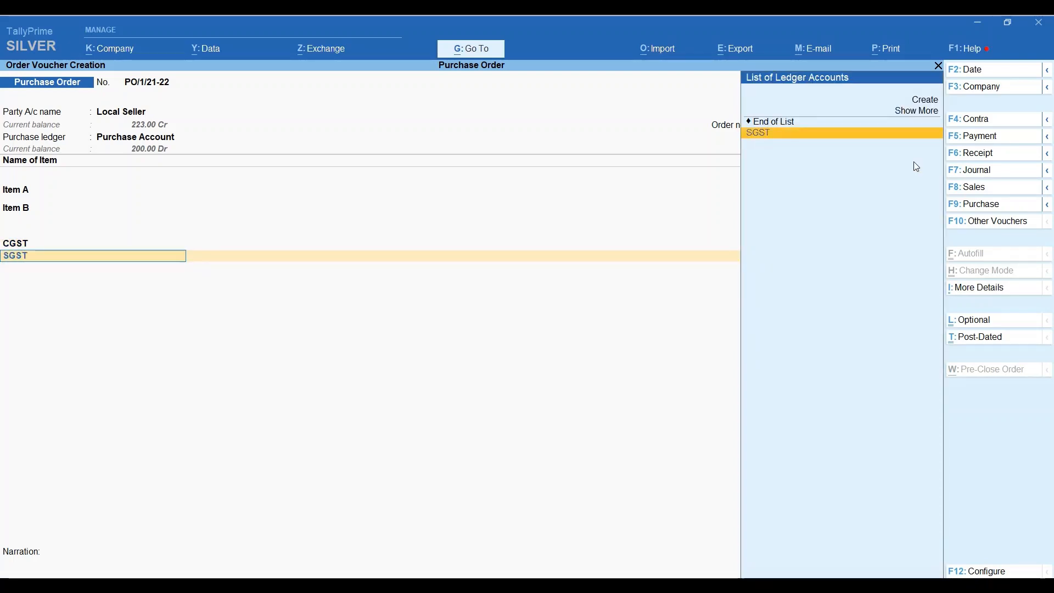
{"action": "key", "text": "Return"}
{"action": "key", "text": "Return"}
Save the purchase order without a narration and leave voucher entry
{"action": "key", "text": "Return"}
{"action": "key", "text": "Return"}
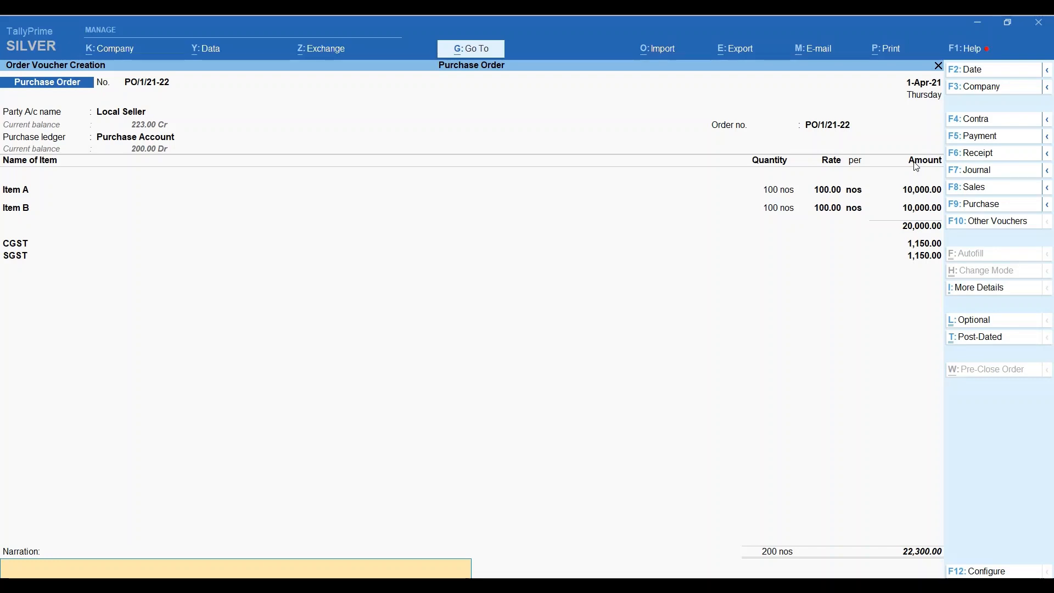
{"action": "key", "text": "Return"}
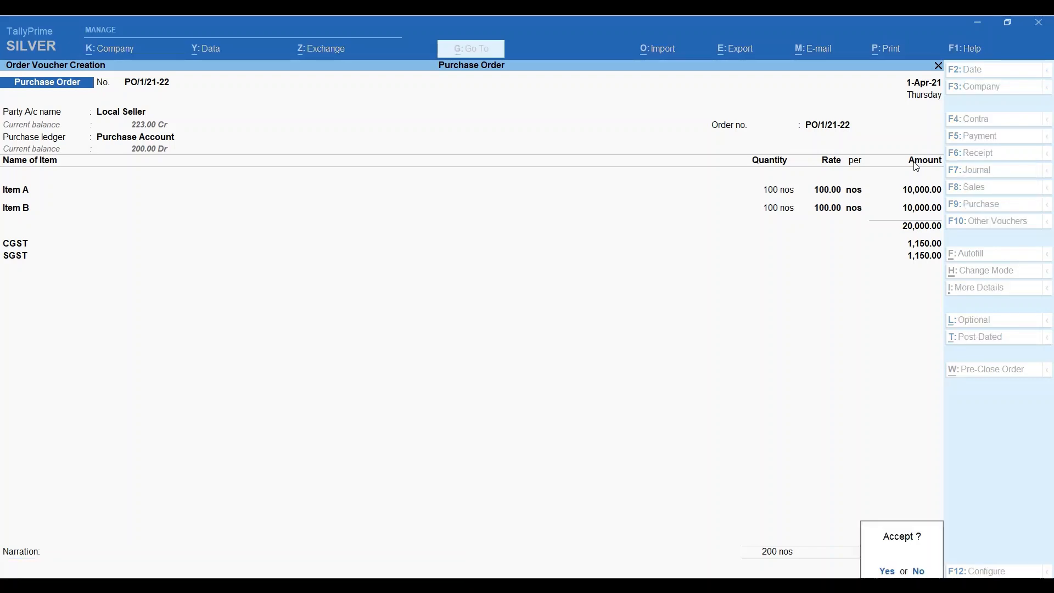
{"action": "key", "text": "Return"}
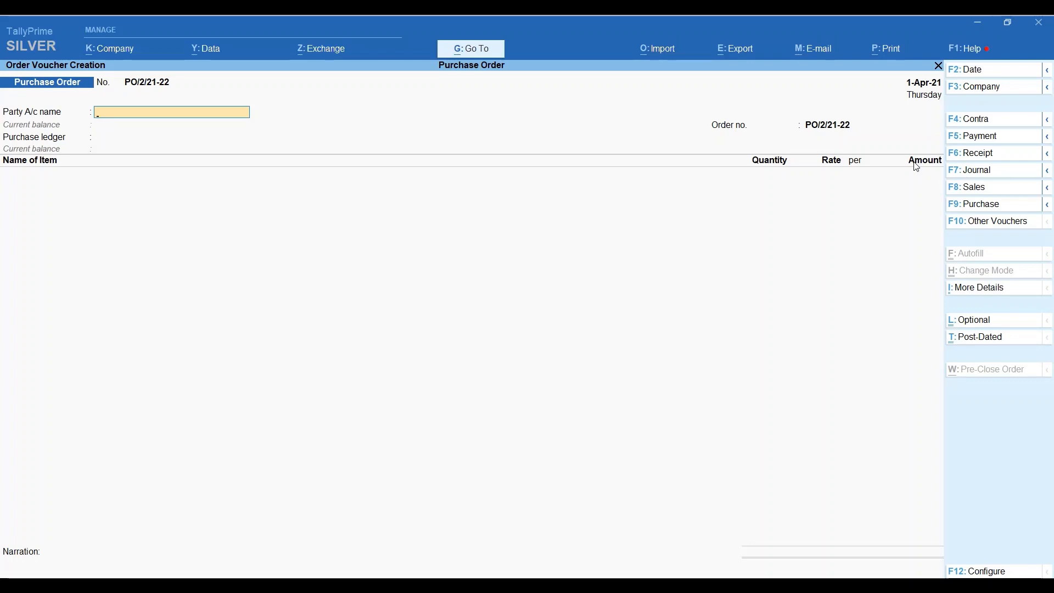
{"action": "key", "text": "Escape"}
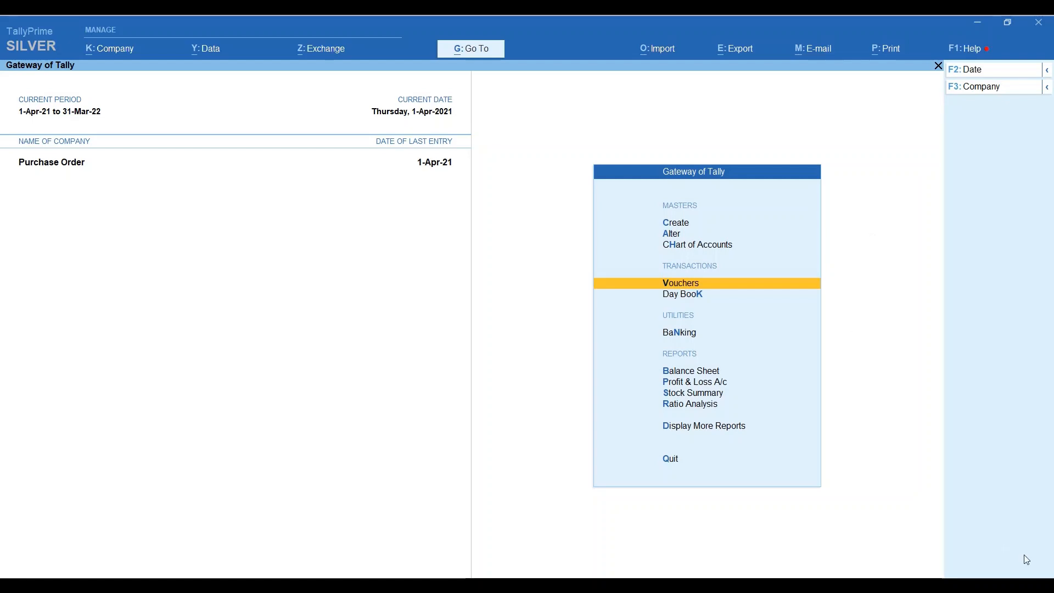
Open the Statements of Inventory from the additional reports
{"action": "key", "text": "Up"}
{"action": "key", "text": "Up"}
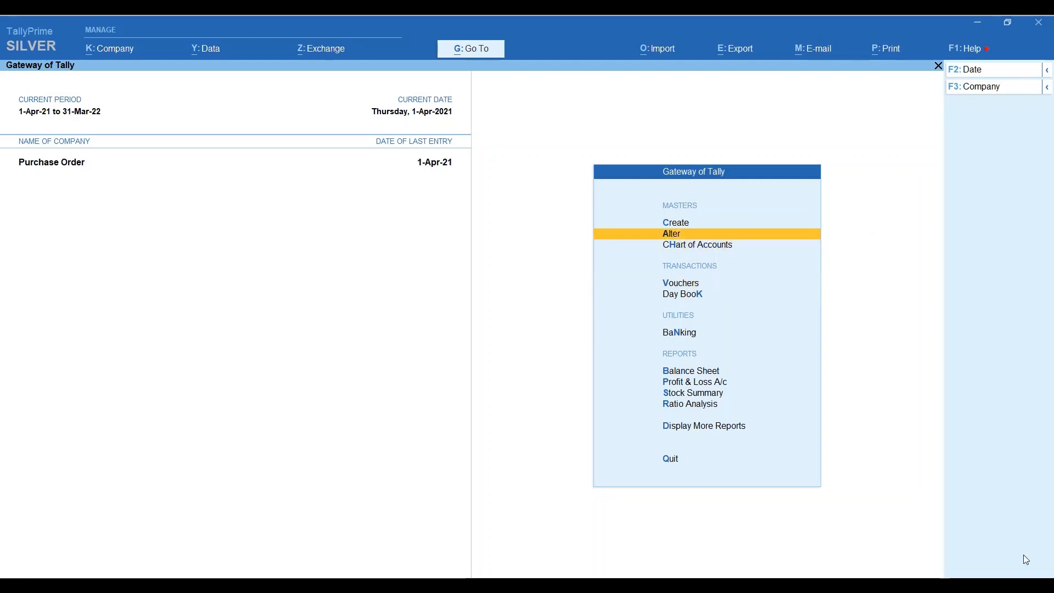
{"action": "key", "text": "Up"}
{"action": "key", "text": "Up"}
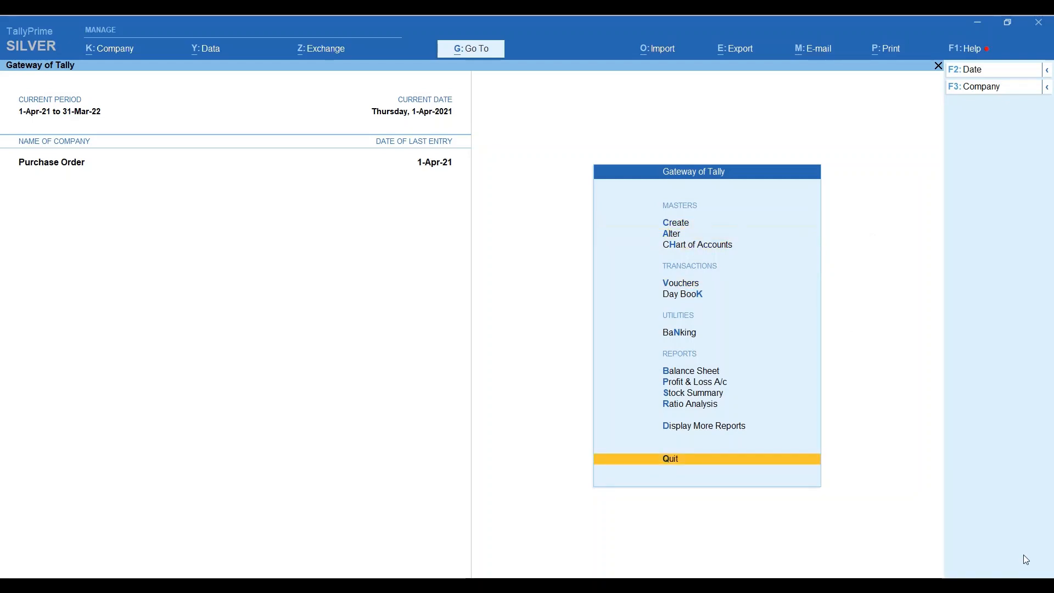
{"action": "key", "text": "Up"}
{"action": "key", "text": "Return"}
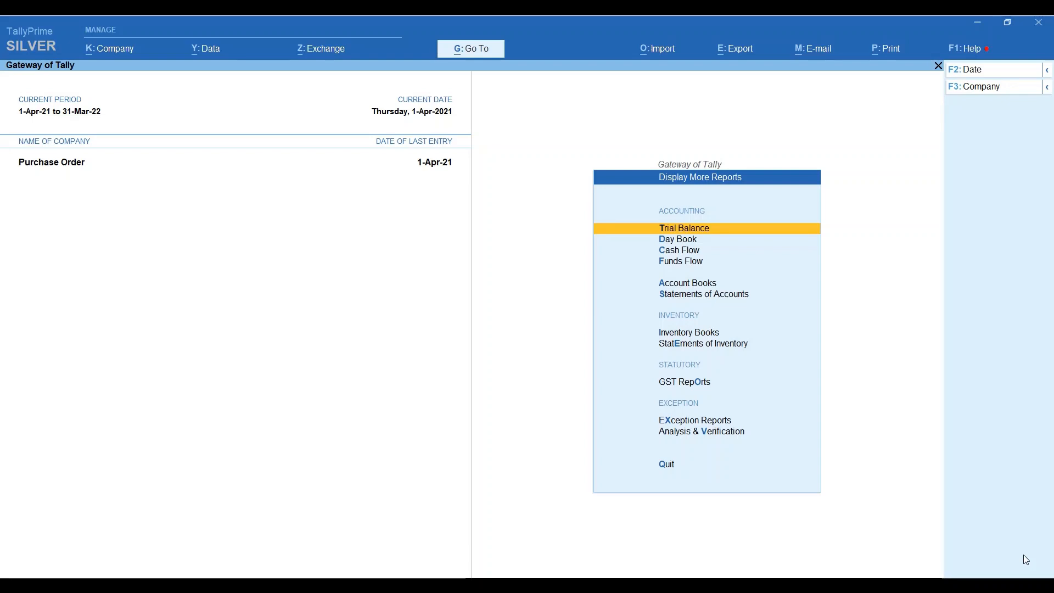
{"action": "key", "text": "Up"}
{"action": "key", "text": "Up"}
{"action": "key", "text": "Up"}
{"action": "key", "text": "Up"}
{"action": "key", "text": "Up"}
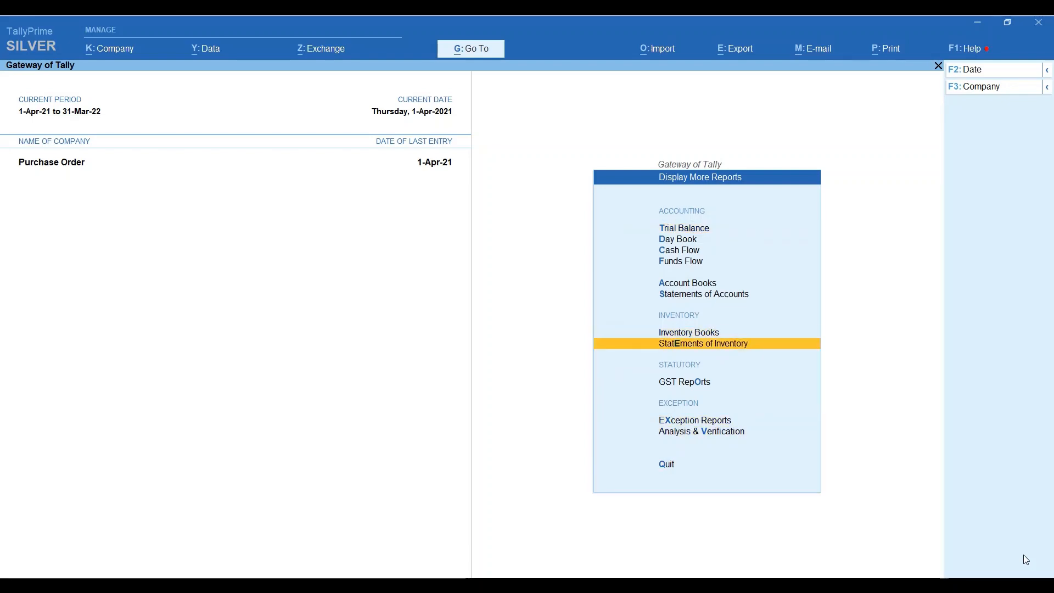
{"action": "key", "text": "Return"}
Display the Purchase Order Outstandings report for all orders
{"action": "key", "text": "Up"}
{"action": "key", "text": "Up"}
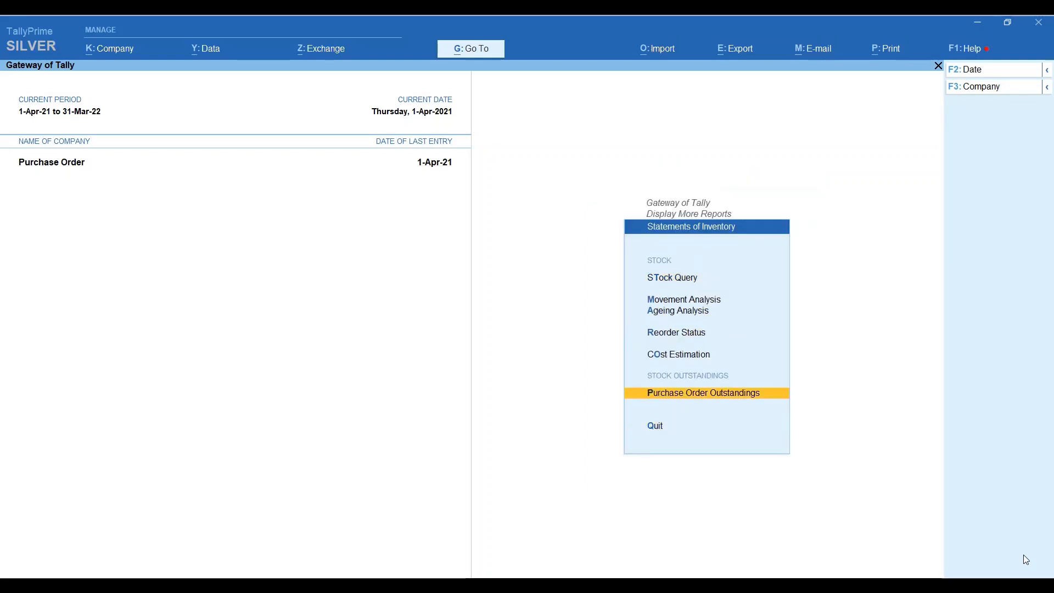
{"action": "key", "text": "Return"}
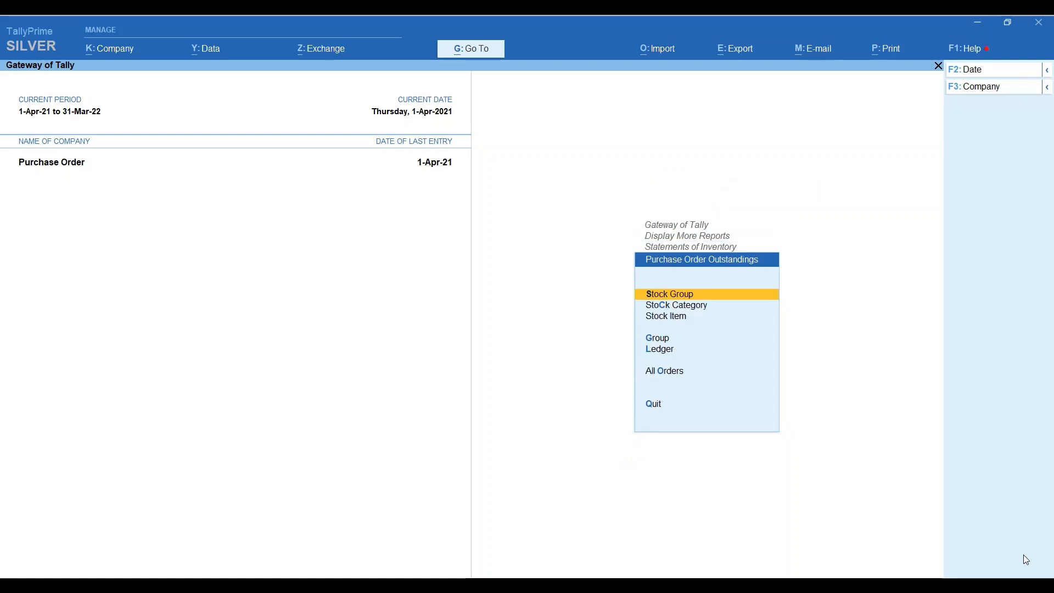
{"action": "key", "text": "Down"}
{"action": "key", "text": "Down"}
{"action": "key", "text": "Down"}
{"action": "key", "text": "Down"}
{"action": "key", "text": "Down"}
{"action": "key", "text": "Down"}
{"action": "key", "text": "Up"}
{"action": "key", "text": "Return"}
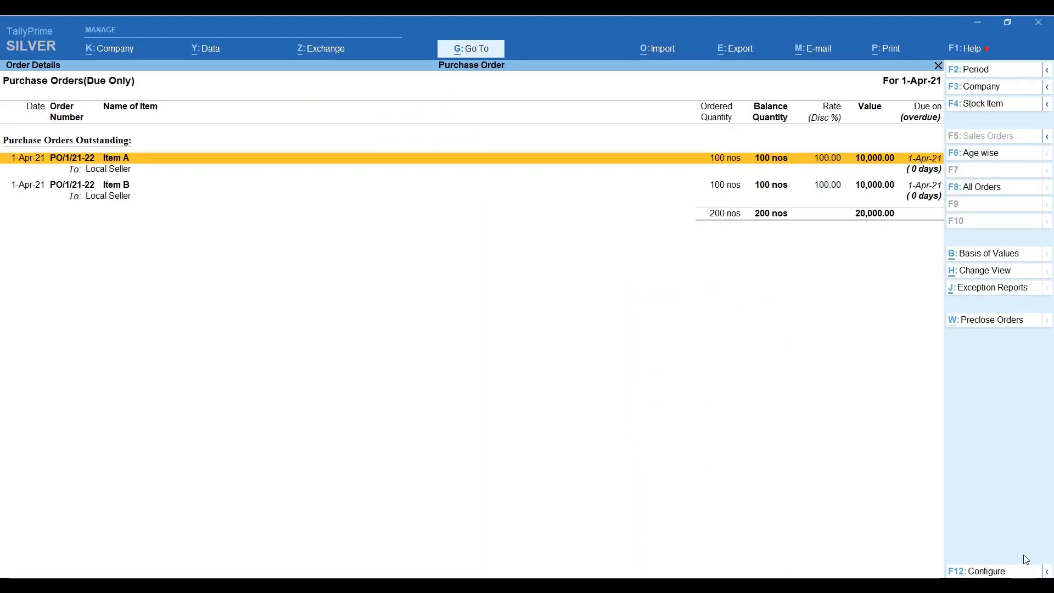
Examine the Item A and Item B lines in the outstanding purchase orders report
{"action": "key", "text": "Down"}
{"action": "key", "text": "Up"}
{"action": "key", "text": "Down"}
{"action": "key", "text": "Up"}
{"action": "key", "text": "Down"}
{"action": "key", "text": "Up"}
{"action": "key", "text": "Down"}
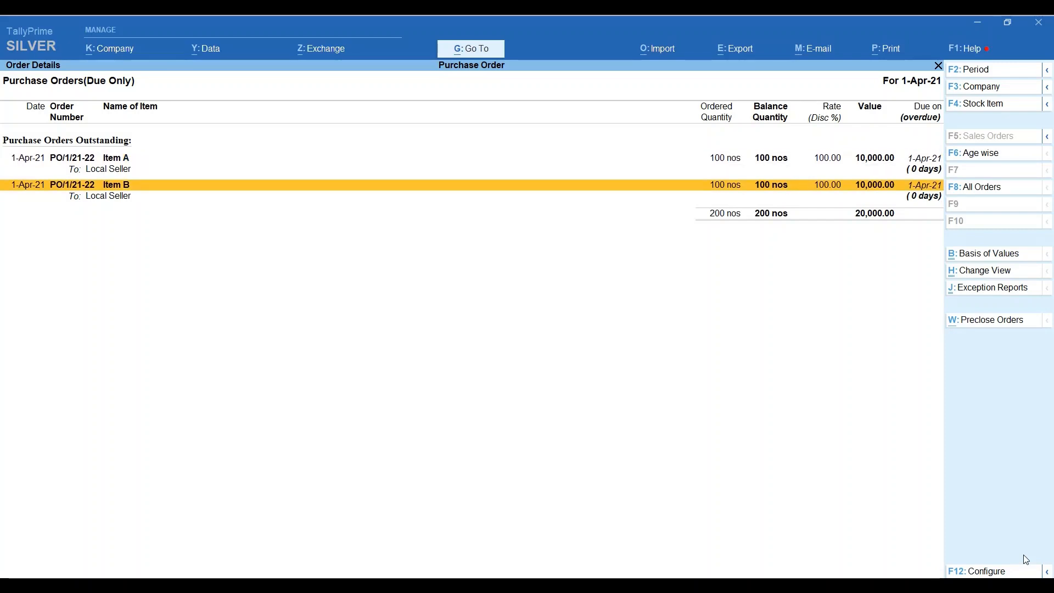
{"action": "key", "text": "Up"}
Expand the Item B line in the report and open its purchase order voucher
{"action": "key", "text": "Down"}
{"action": "key", "text": "Return"}
{"action": "key", "text": "Down"}
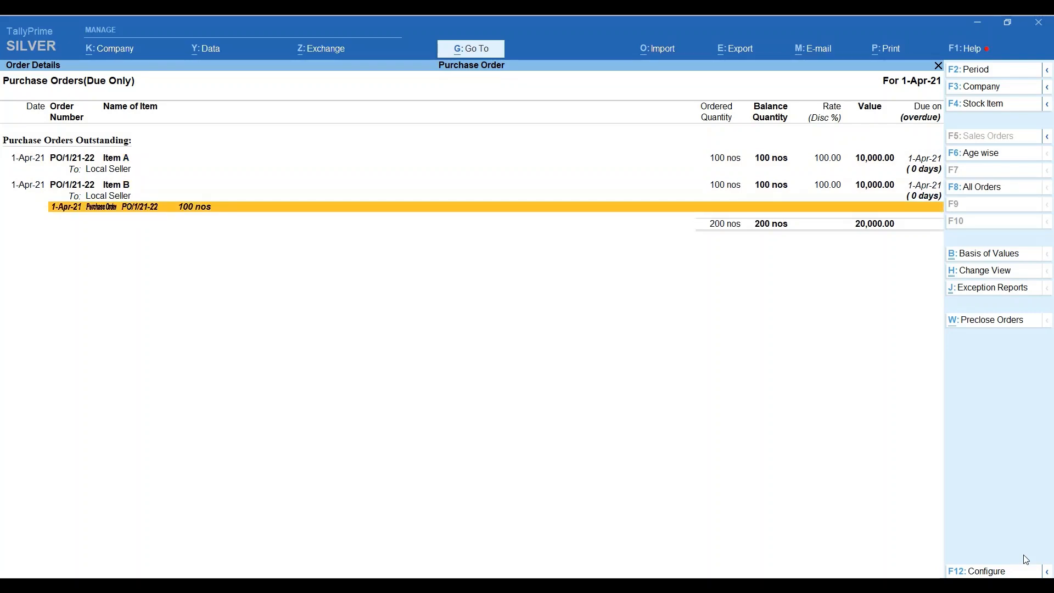
{"action": "key", "text": "Return"}
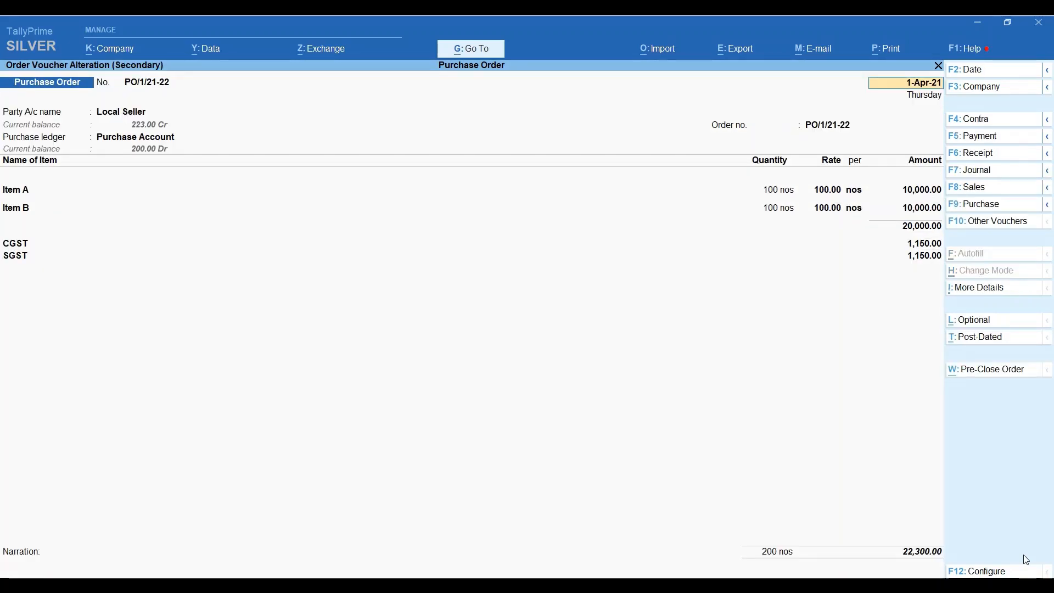
Preview the printout of the current purchase order, examine it enlarged, and return to the voucher
{"action": "key", "text": "ctrl"}
{"action": "left_click", "coordinate": [891, 55]}
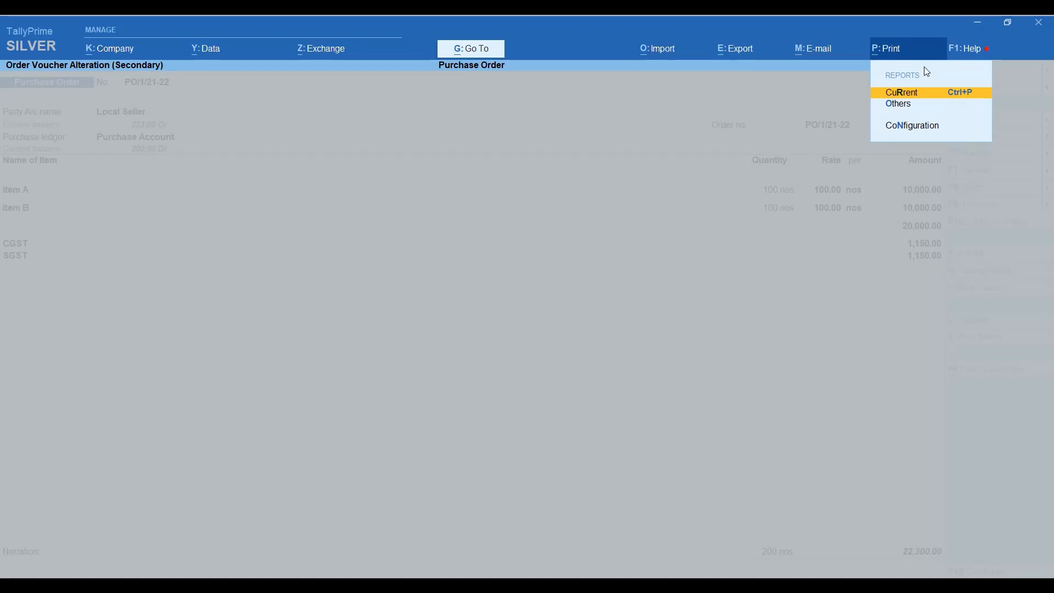
{"action": "key", "text": "Return"}
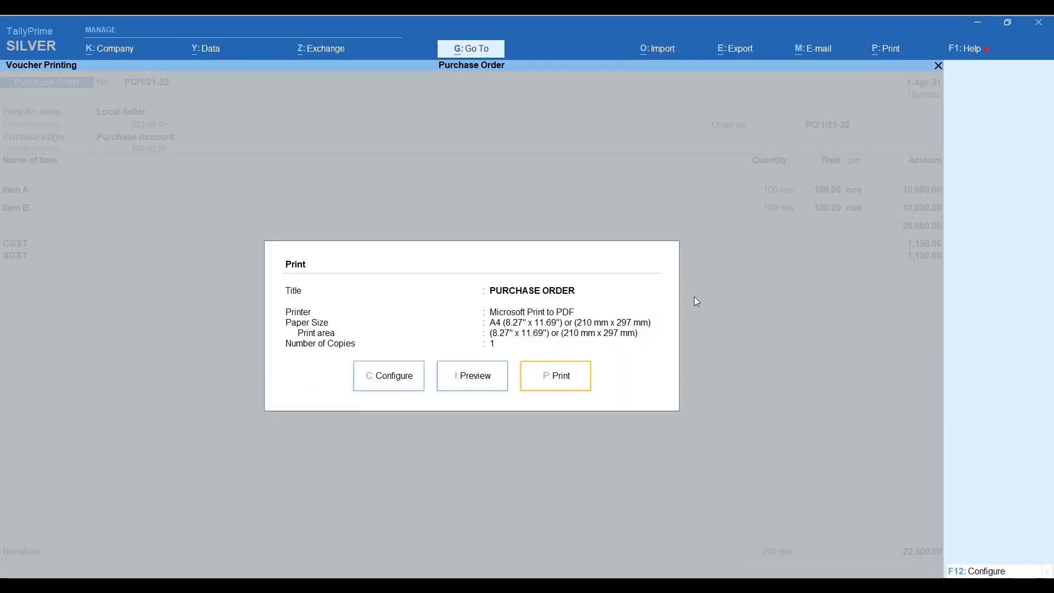
{"action": "left_click", "coordinate": [463, 386]}
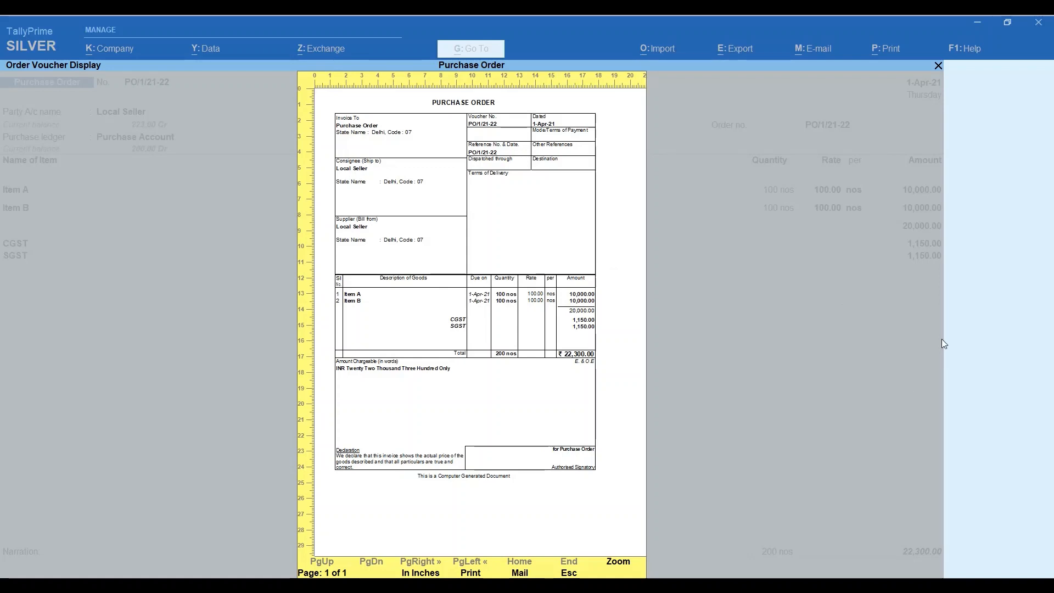
{"action": "key", "text": "Return"}
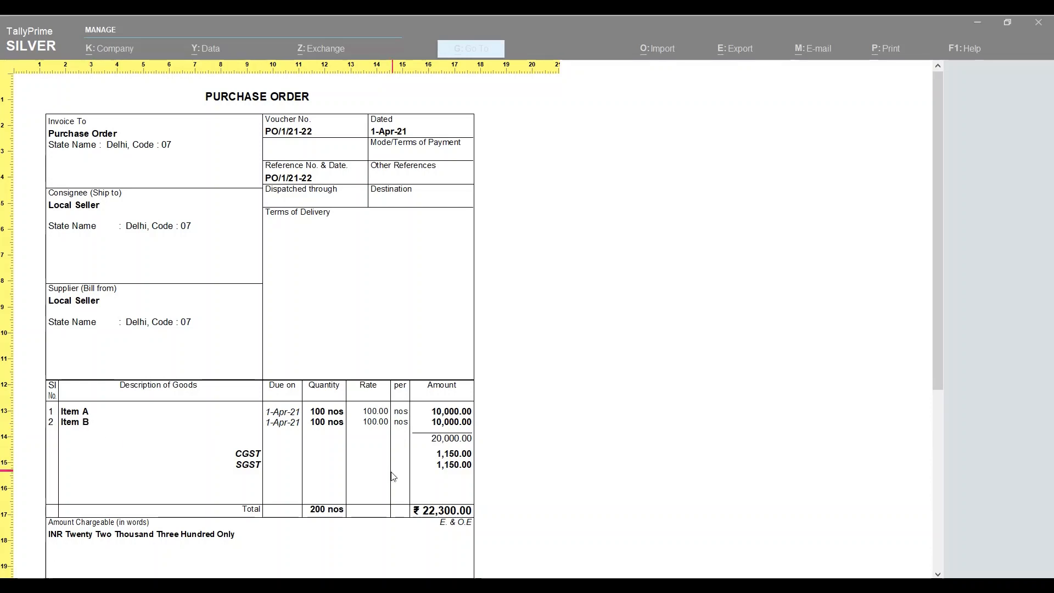
{"action": "left_click", "coordinate": [294, 409]}
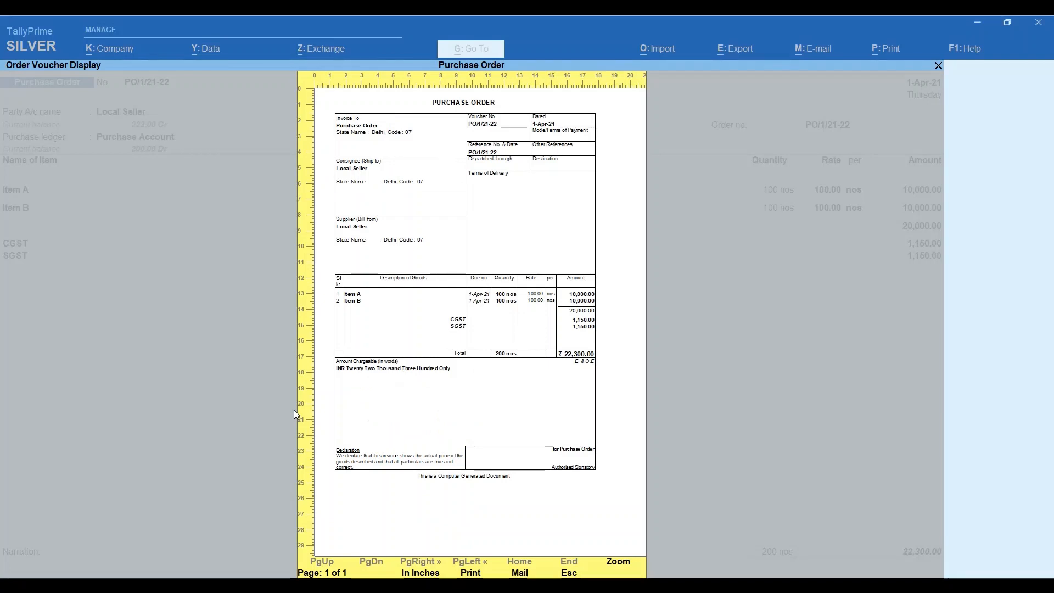
{"action": "key", "text": "Escape"}
{"action": "key", "text": "Escape"}
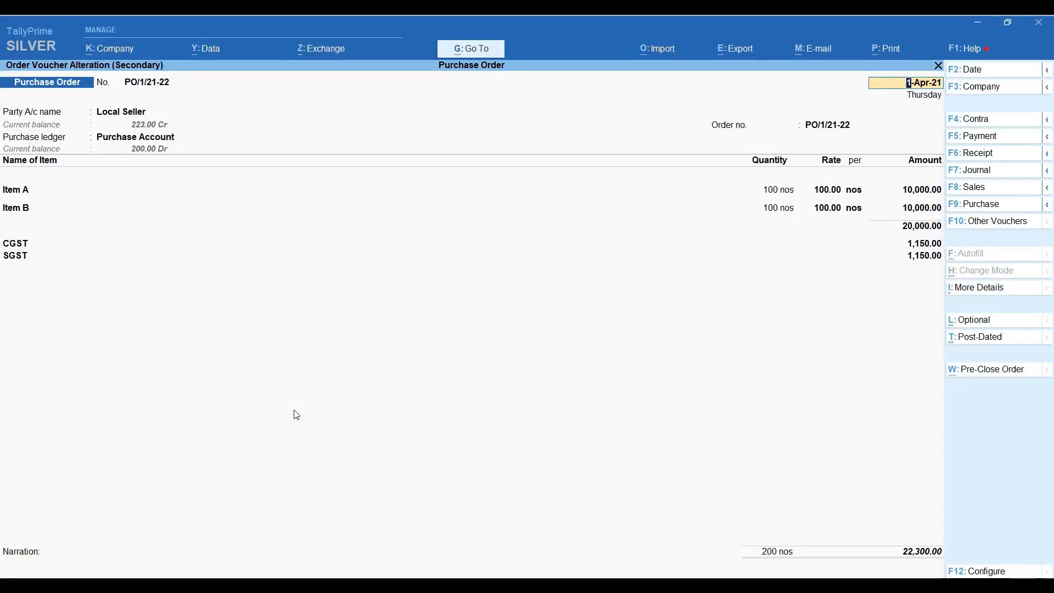
Set Item A's due date to 5-Apr-21, keeping its quantity, rate and amount
{"action": "left_click", "coordinate": [76, 195]}
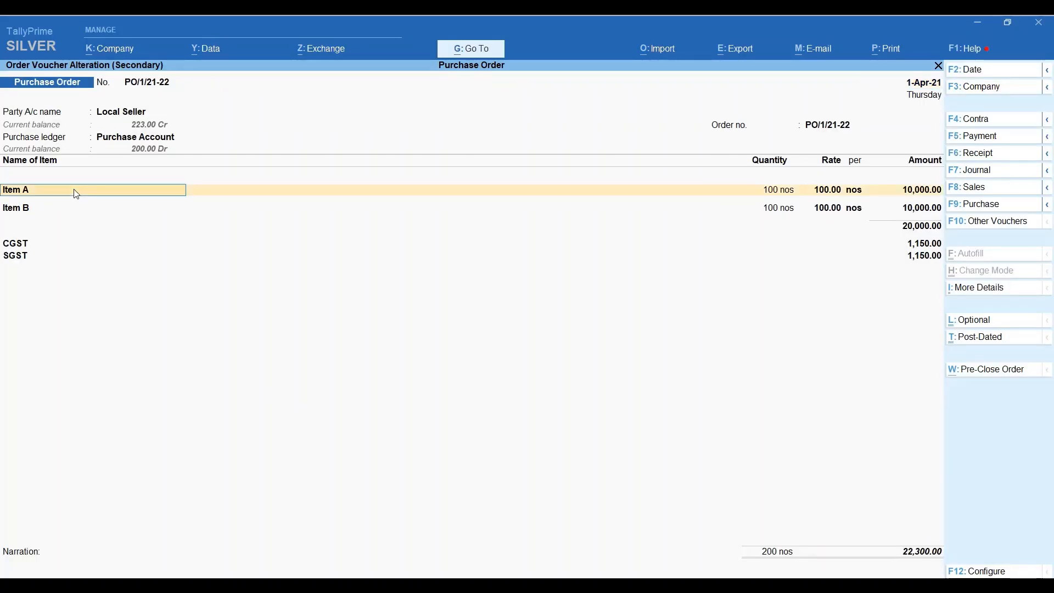
{"action": "key", "text": "Return"}
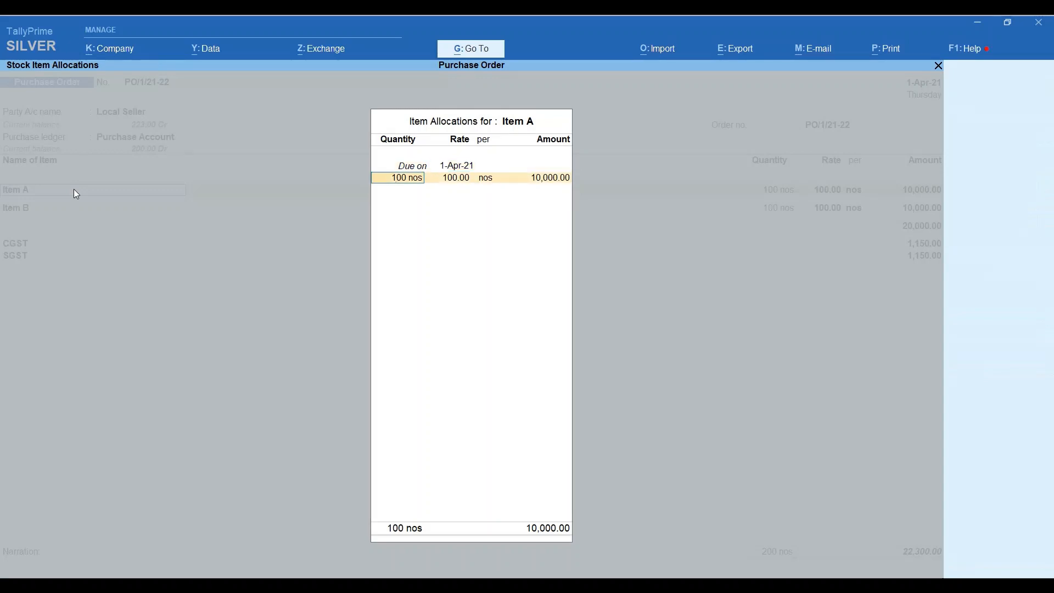
{"action": "key", "text": "shift+Tab"}
{"action": "type", "text": "5"}
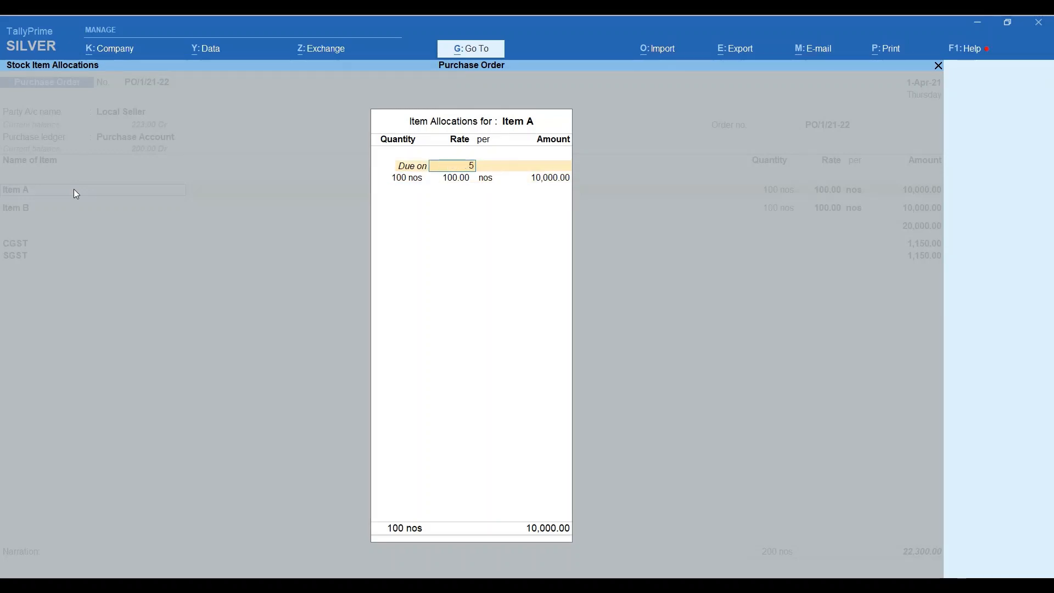
{"action": "type", "text": ".4.2"}
{"action": "type", "text": "1"}
{"action": "key", "text": "Return"}
{"action": "key", "text": "Return"}
{"action": "key", "text": "Return"}
{"action": "key", "text": "Return"}
{"action": "key", "text": "Return"}
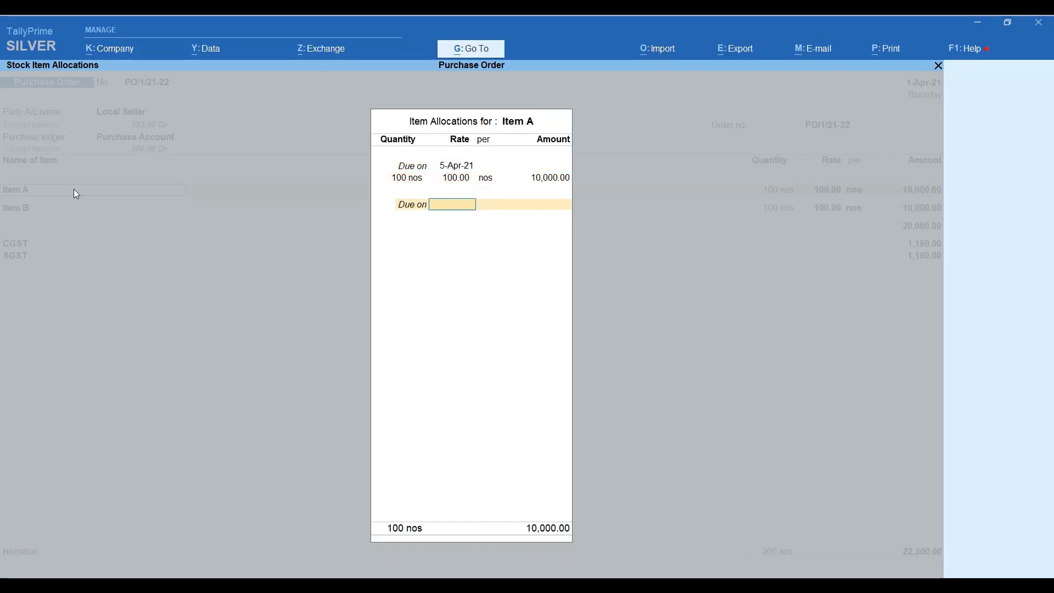
{"action": "key", "text": "Return"}
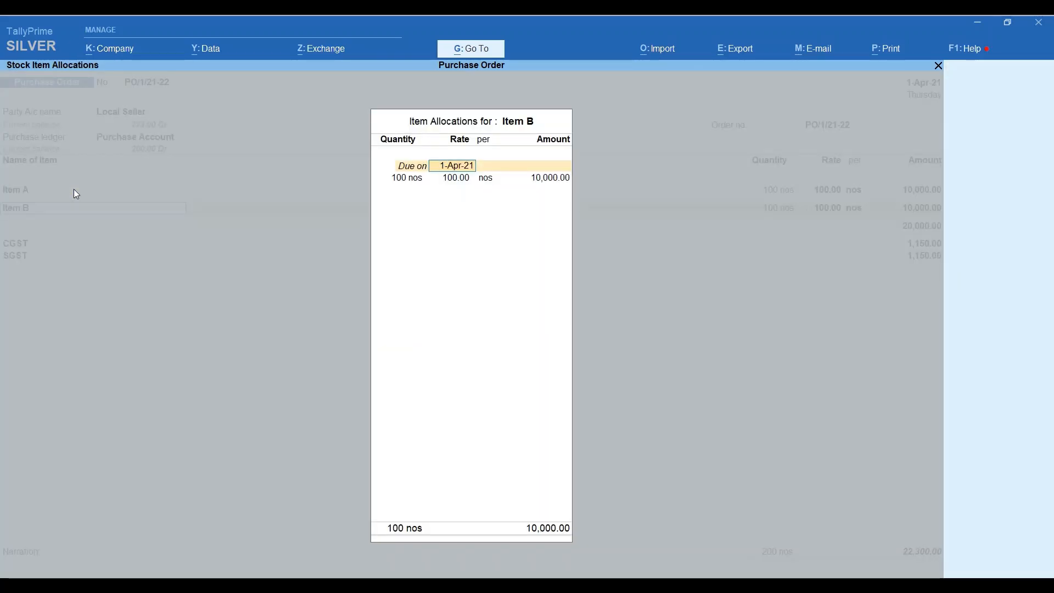
Set Item B's due date to 5-Apr-21, keeping its quantity, rate and amount
{"action": "type", "text": "5.4.21"}
{"action": "key", "text": "Return"}
{"action": "key", "text": "Return"}
{"action": "key", "text": "Return"}
{"action": "key", "text": "Return"}
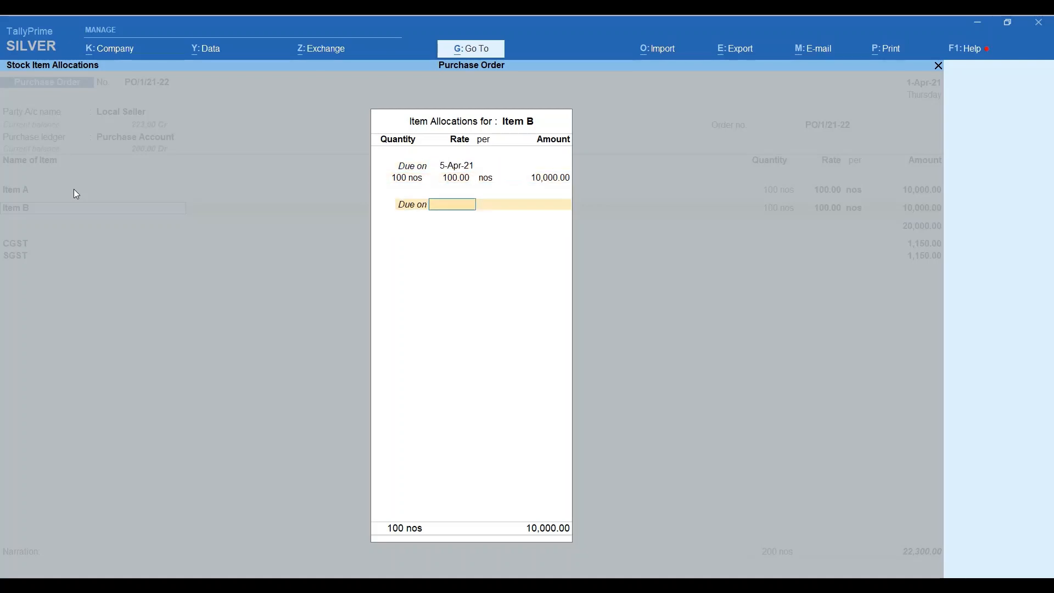
{"action": "key", "text": "Return"}
Keep the tax ledgers and empty narration, and save the altered purchase order
{"action": "key", "text": "Return"}
{"action": "key", "text": "Return"}
{"action": "key", "text": "Return"}
{"action": "key", "text": "Return"}
{"action": "key", "text": "Return"}
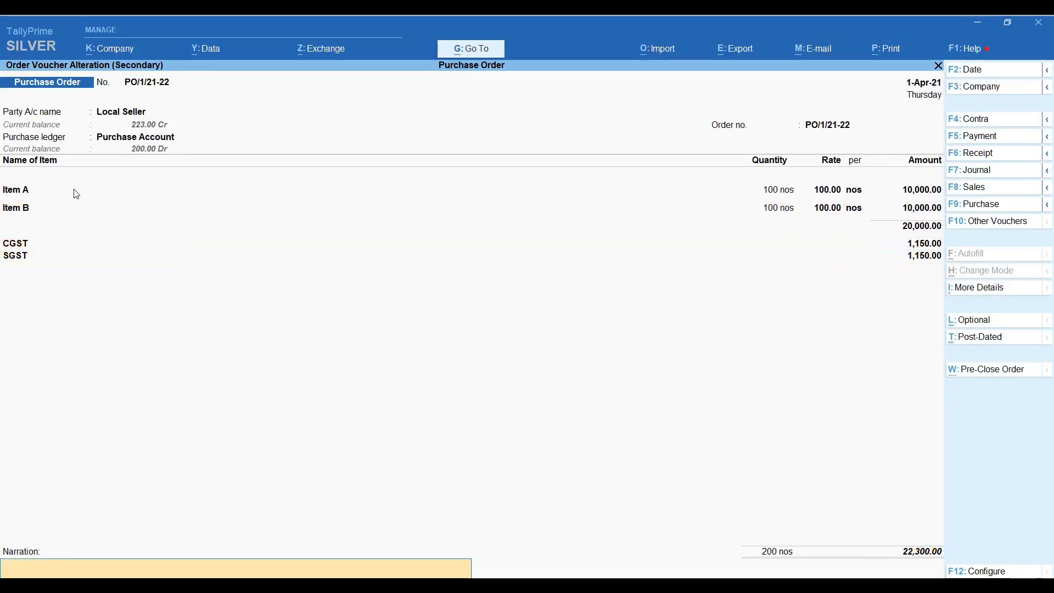
{"action": "key", "text": "Return"}
{"action": "key", "text": "Return"}
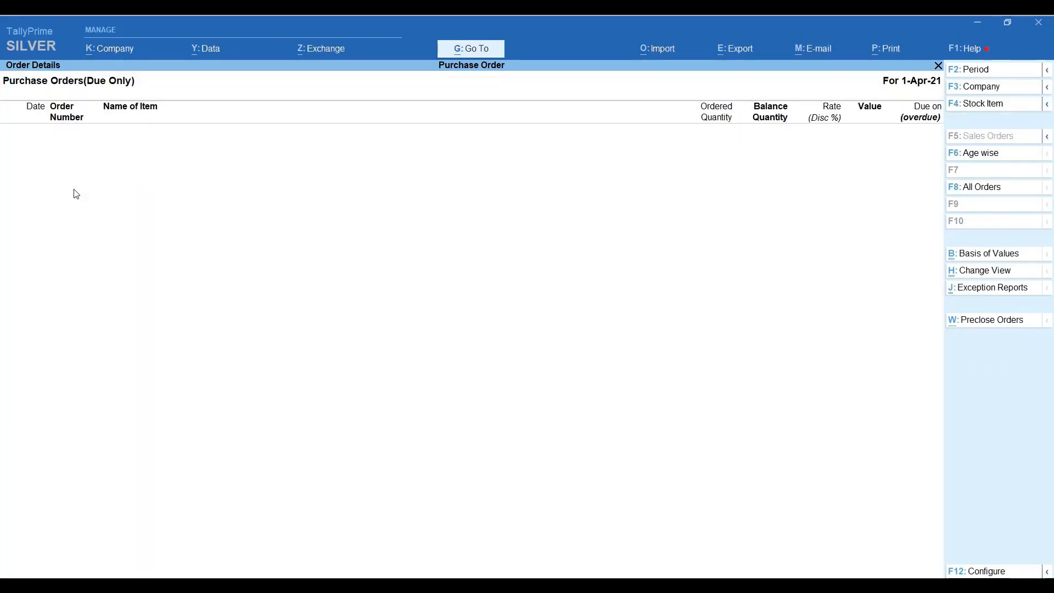
Reopen the all-orders report for 1-Apr-21 to 31-Mar-22 and open the purchase order voucher from the Item A line
{"action": "key", "text": "Escape"}
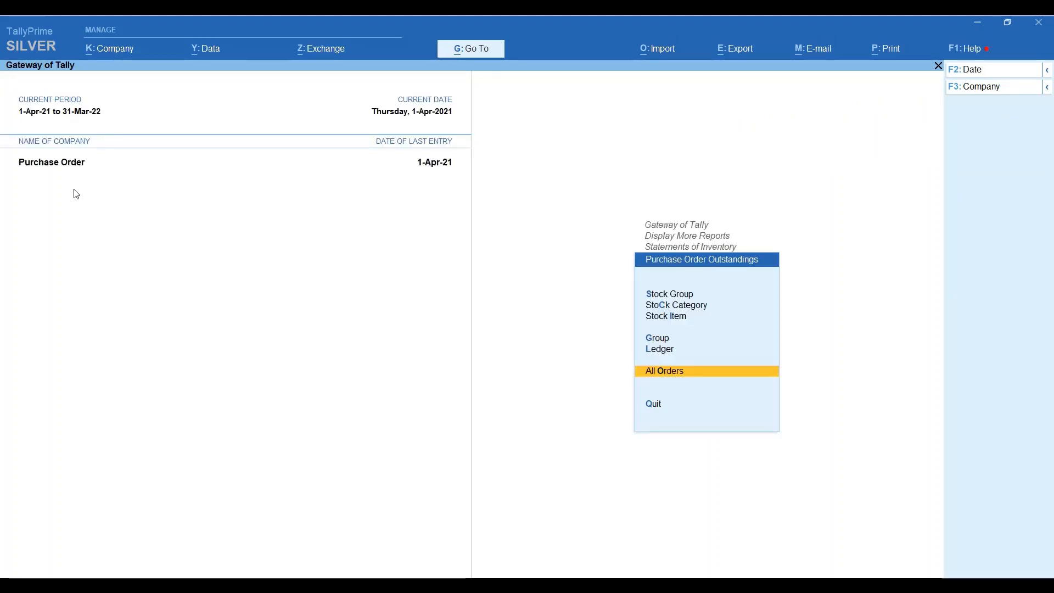
{"action": "key", "text": "Return"}
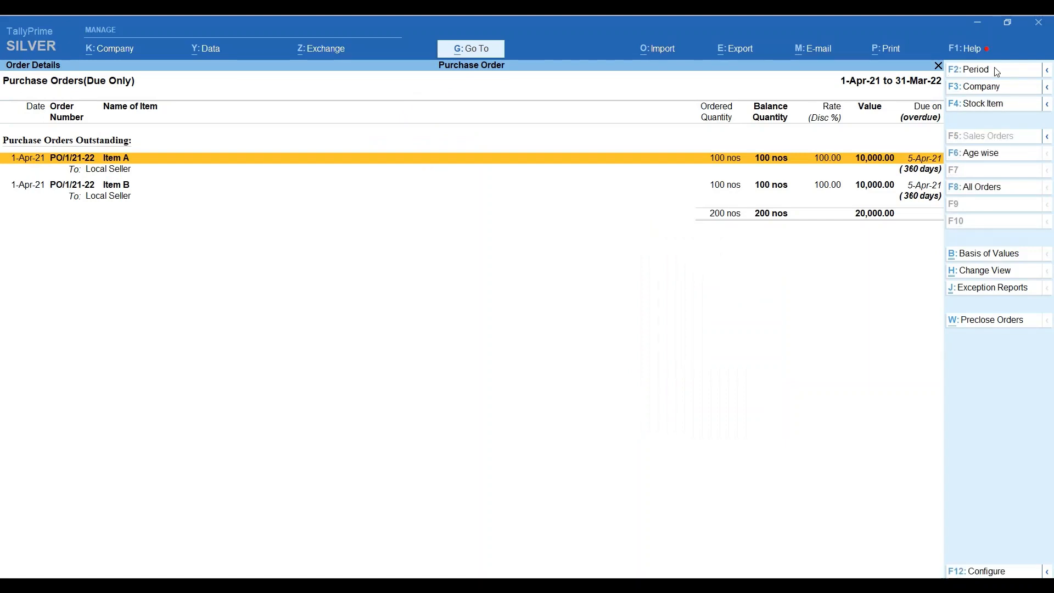
{"action": "key", "text": "Down"}
{"action": "key", "text": "Up"}
{"action": "key", "text": "shift+Return"}
{"action": "key", "text": "Down"}
{"action": "key", "text": "Return"}
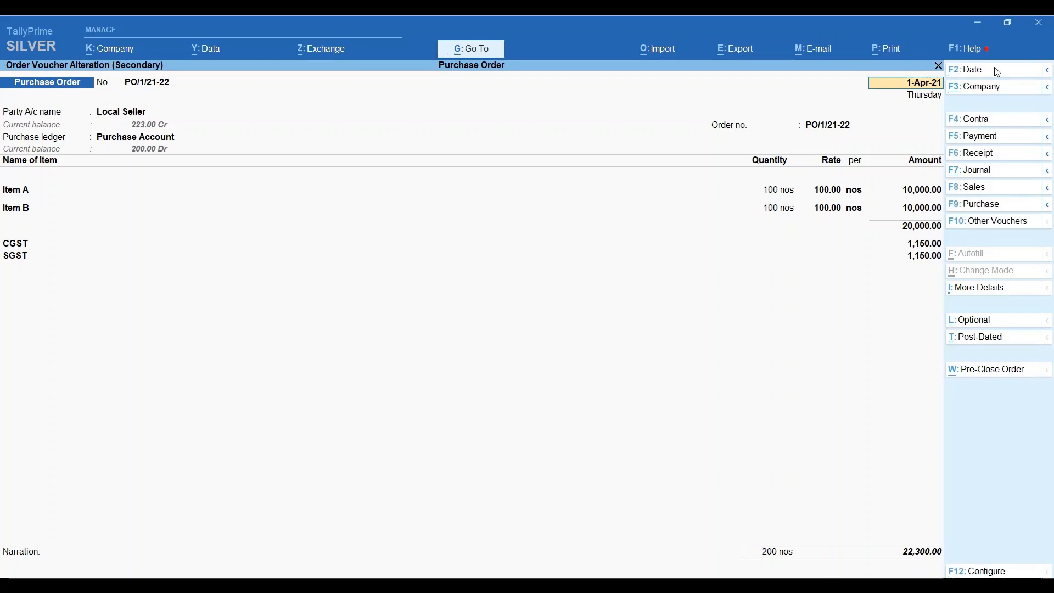
Open the e-mail form for the current purchase order and leave it without sending
{"action": "left_click", "coordinate": [869, 53]}
{"action": "key", "text": "Return"}
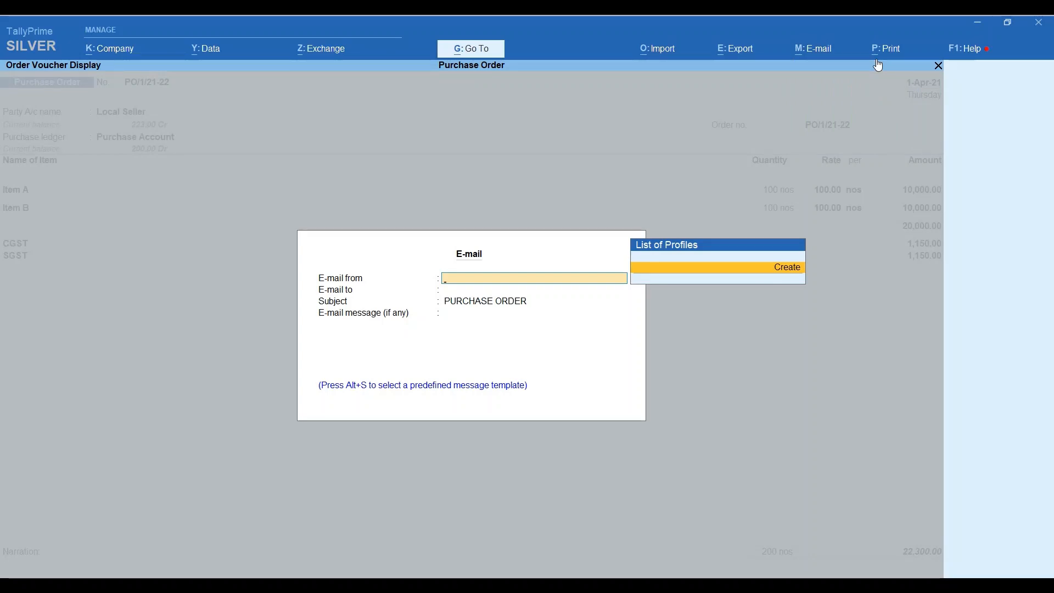
{"action": "key", "text": "Escape"}
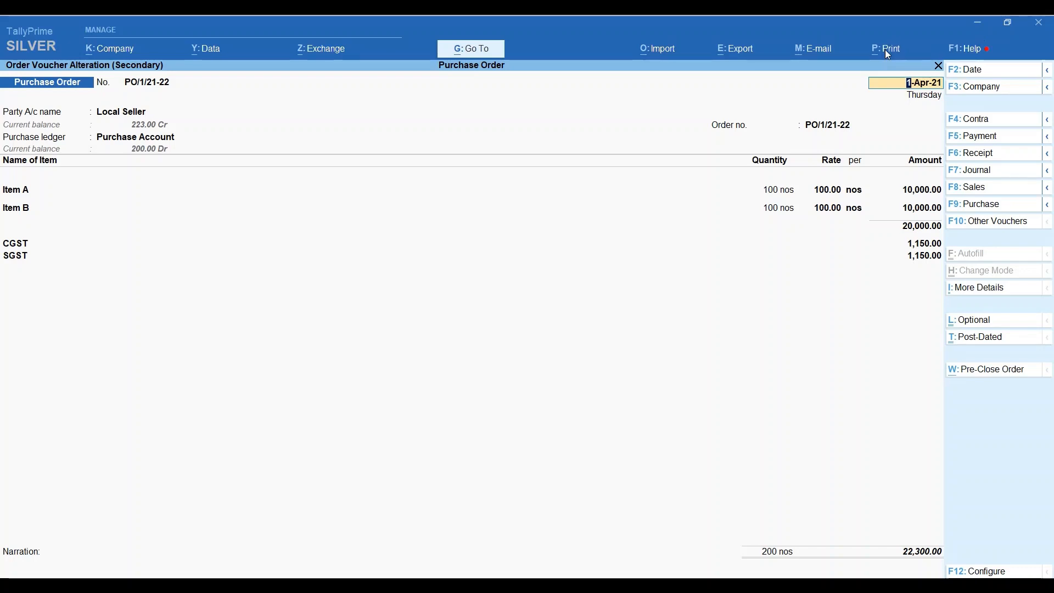
Preview the altered purchase order's printout, examine it enlarged down to the declaration, and return to the full-page preview
{"action": "left_click", "coordinate": [887, 51]}
{"action": "key", "text": "Return"}
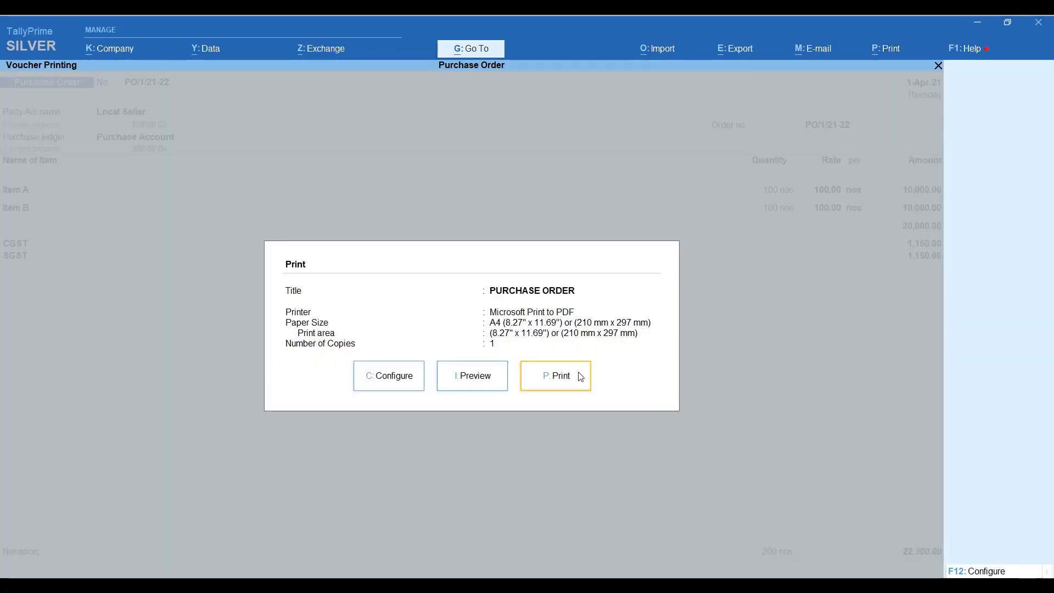
{"action": "left_click", "coordinate": [459, 379]}
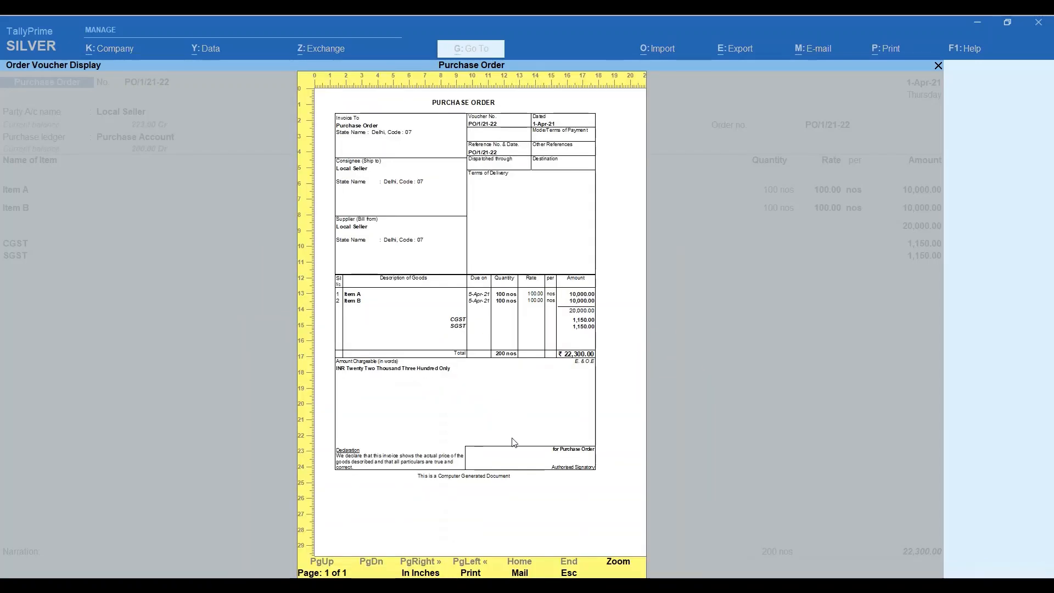
{"action": "left_click", "coordinate": [472, 488]}
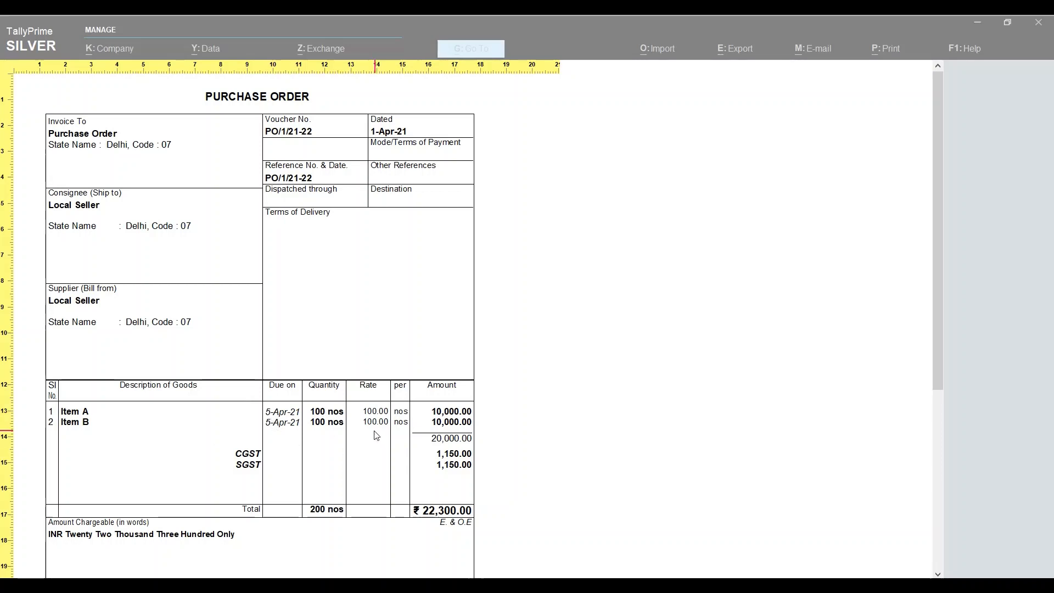
{"action": "scroll", "coordinate": [371, 444], "scroll_direction": "down", "scroll_amount": 2}
{"action": "scroll", "coordinate": [370, 444], "scroll_direction": "down", "scroll_amount": 4}
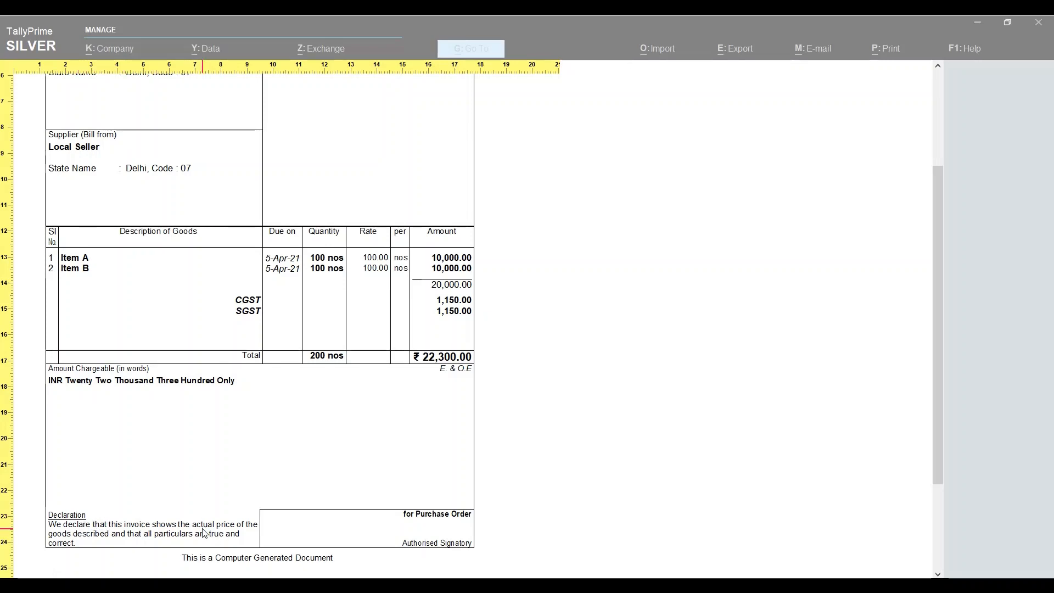
{"action": "scroll", "coordinate": [227, 554], "scroll_direction": "up", "scroll_amount": 2}
{"action": "scroll", "coordinate": [226, 555], "scroll_direction": "up", "scroll_amount": 3}
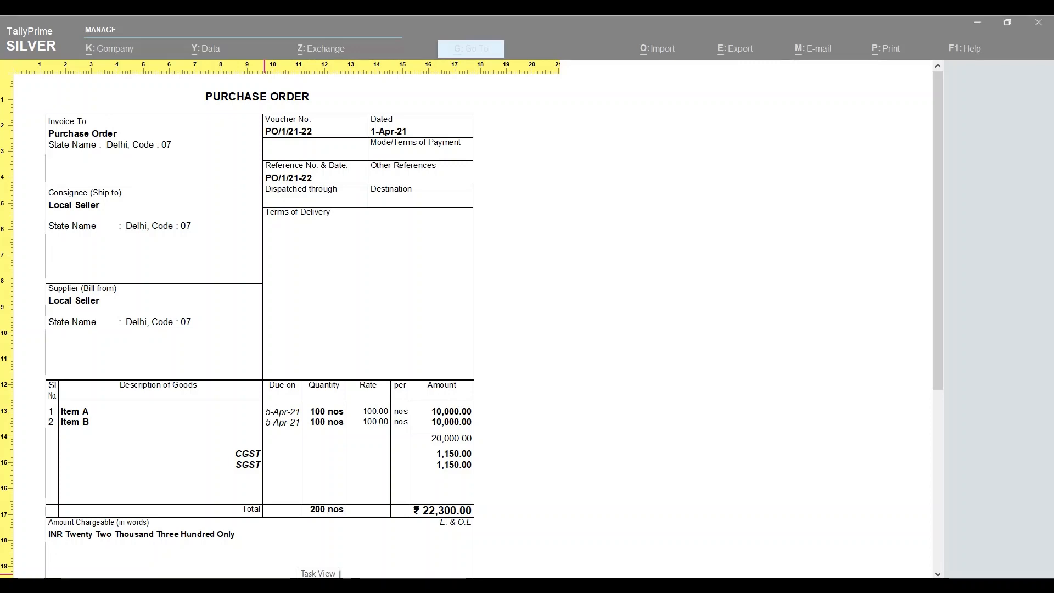
{"action": "key", "text": "Return"}
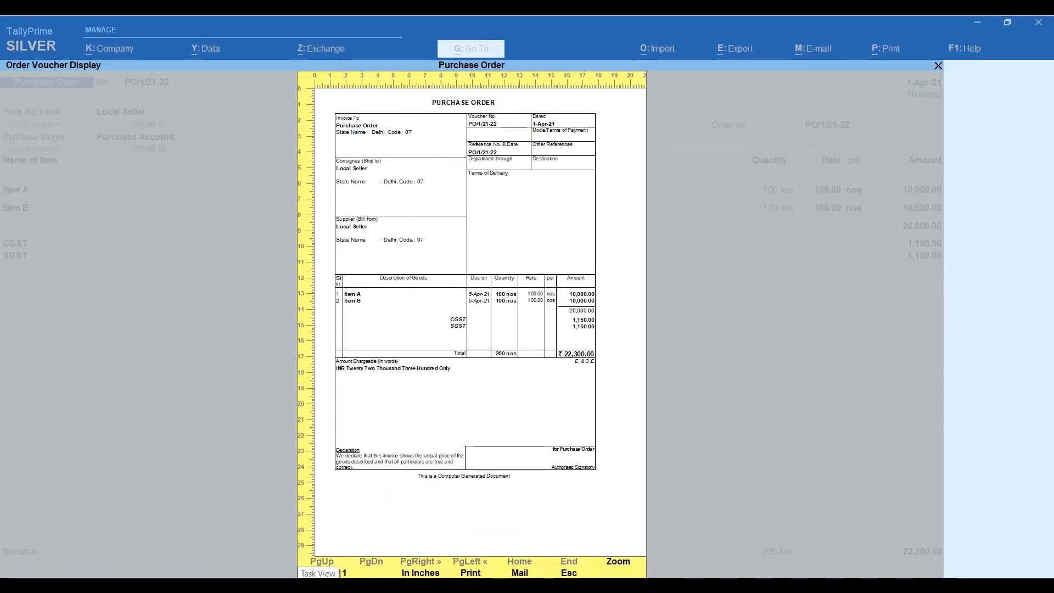
Close the print preview and check whether Receipt Note is available among the purchase vouchers, leaving voucher creation without an entry
{"action": "key", "text": "Escape"}
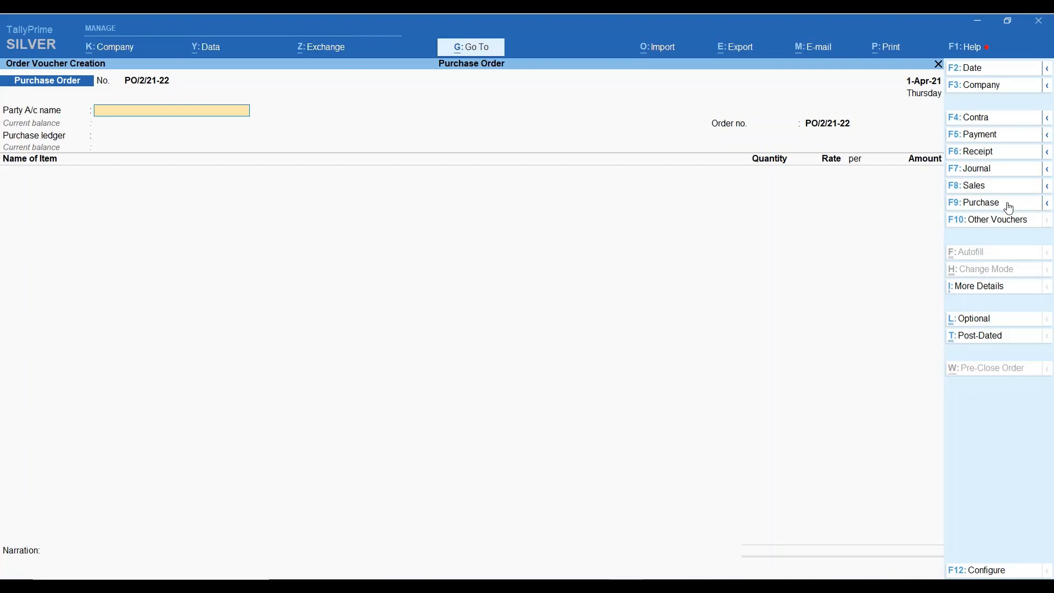
{"action": "left_click", "coordinate": [1049, 206]}
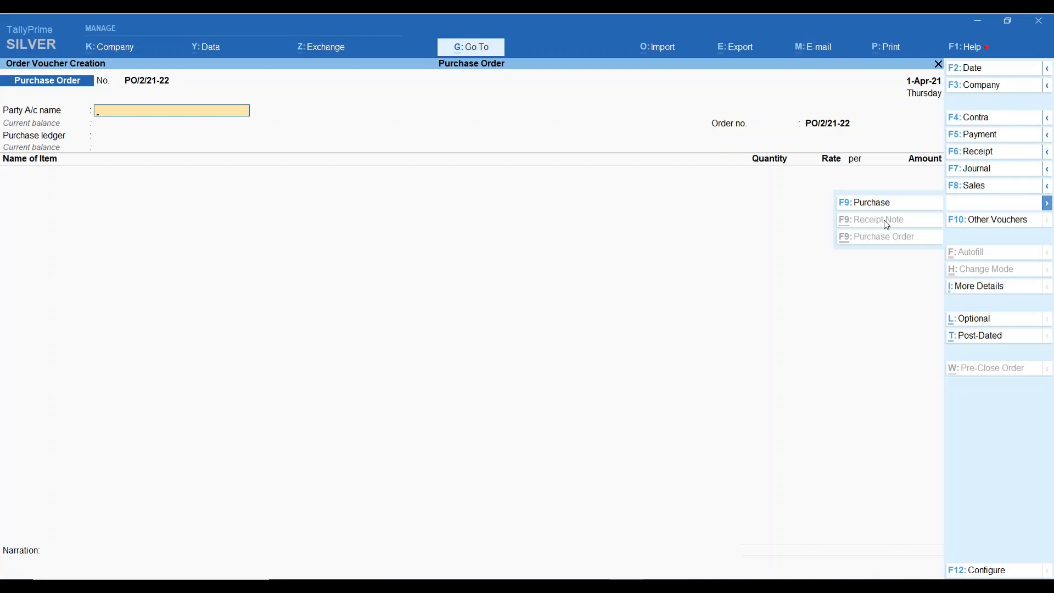
{"action": "key", "text": "Escape"}
{"action": "key", "text": "Escape"}
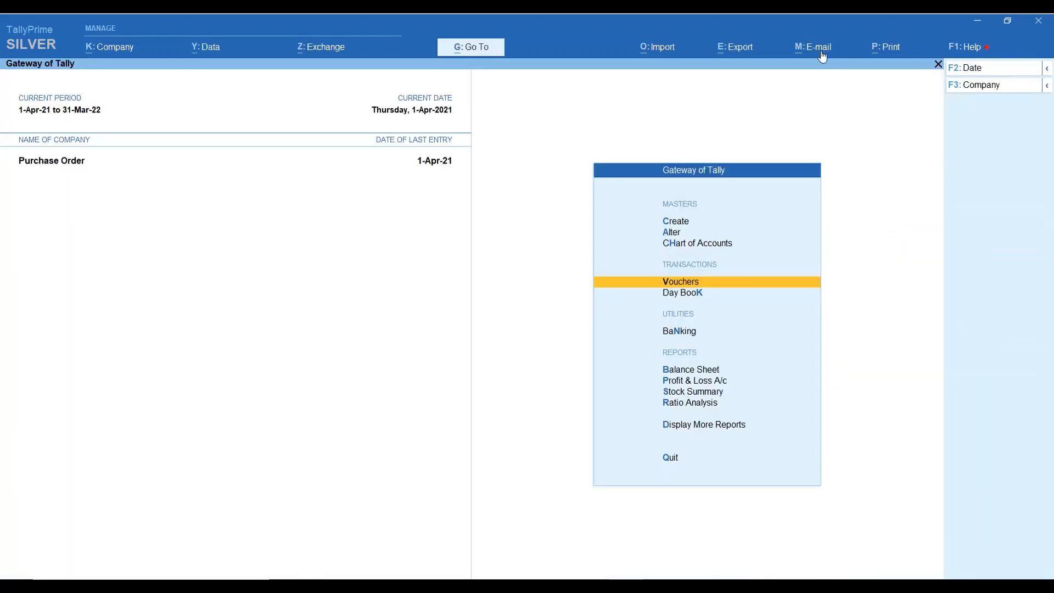
Open the Receipt Note voucher type for alteration, keeping its name, voucher type and abbreviation
{"action": "left_click", "coordinate": [704, 236]}
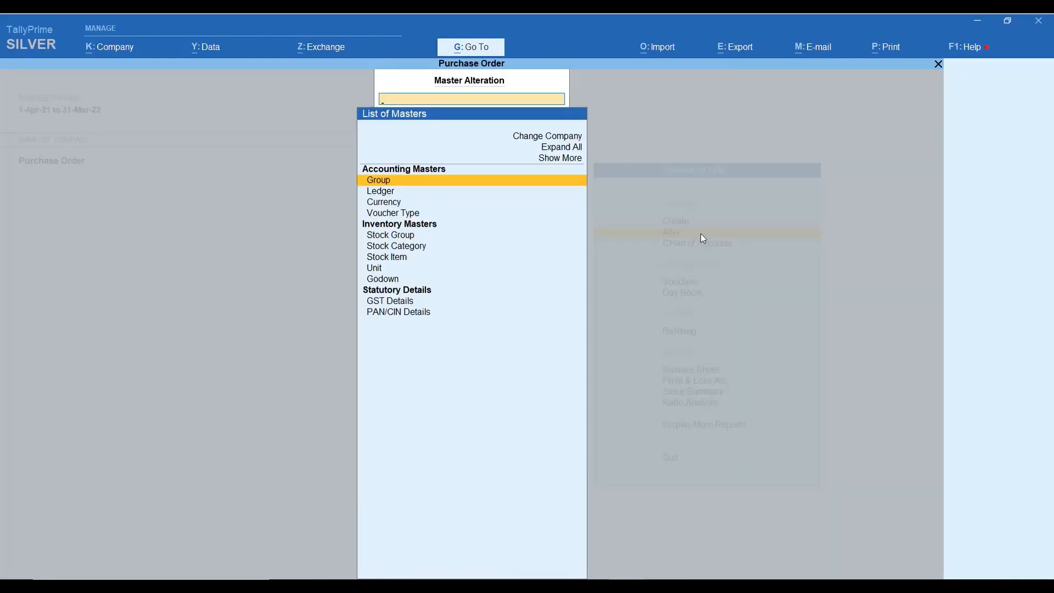
{"action": "type", "text": "REC"}
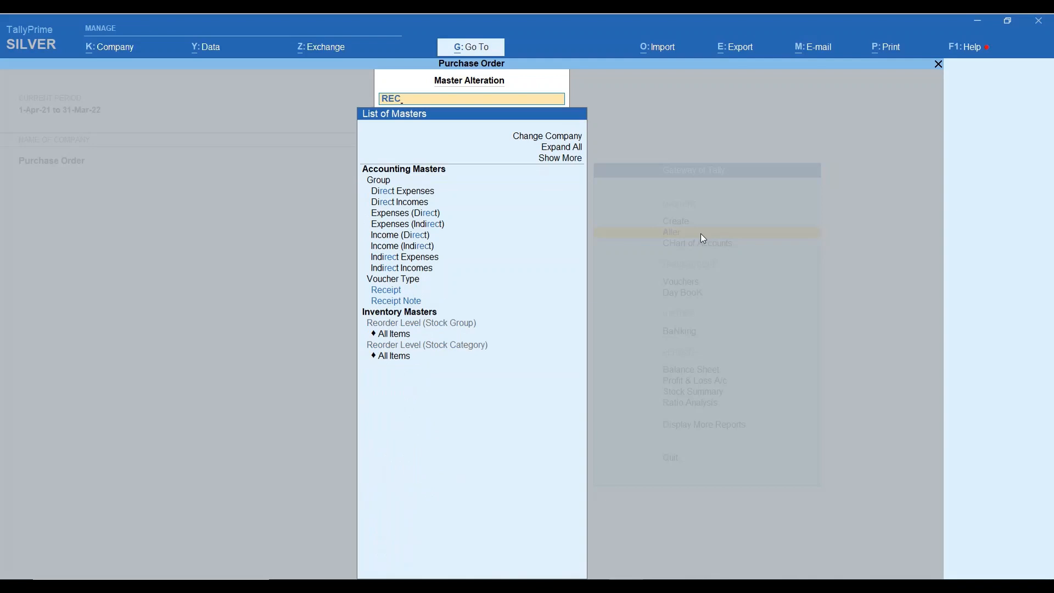
{"action": "type", "text": "EI"}
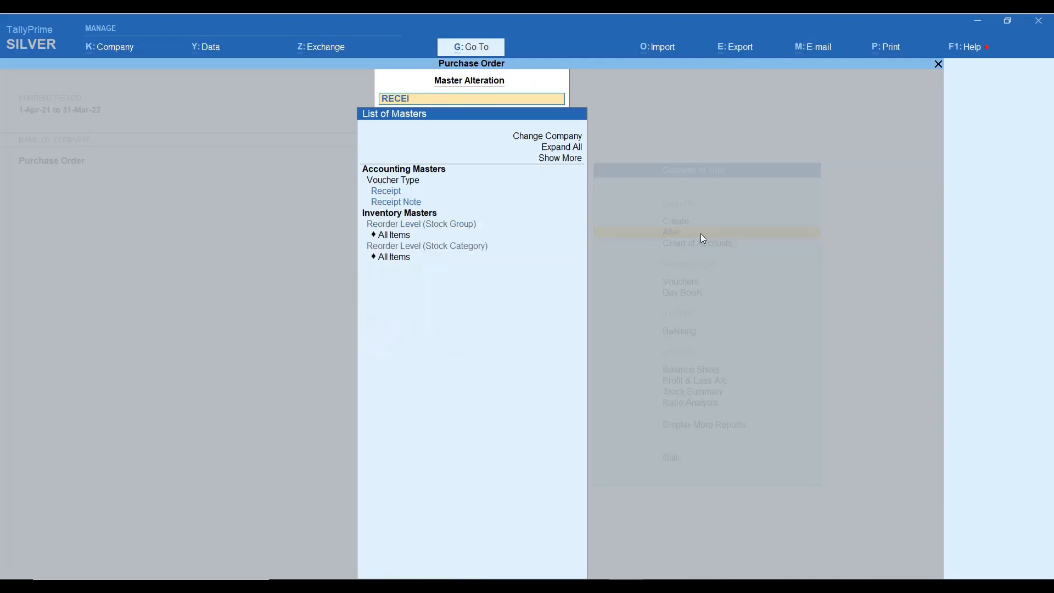
{"action": "key", "text": "Down"}
{"action": "key", "text": "Down"}
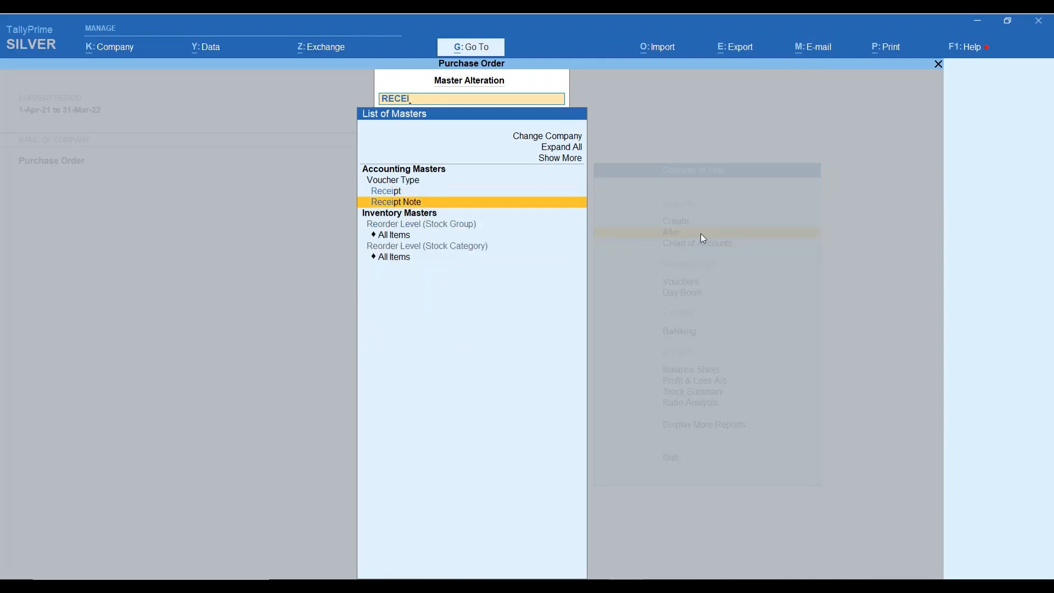
{"action": "key", "text": "Return"}
{"action": "key", "text": "Return"}
{"action": "key", "text": "Return"}
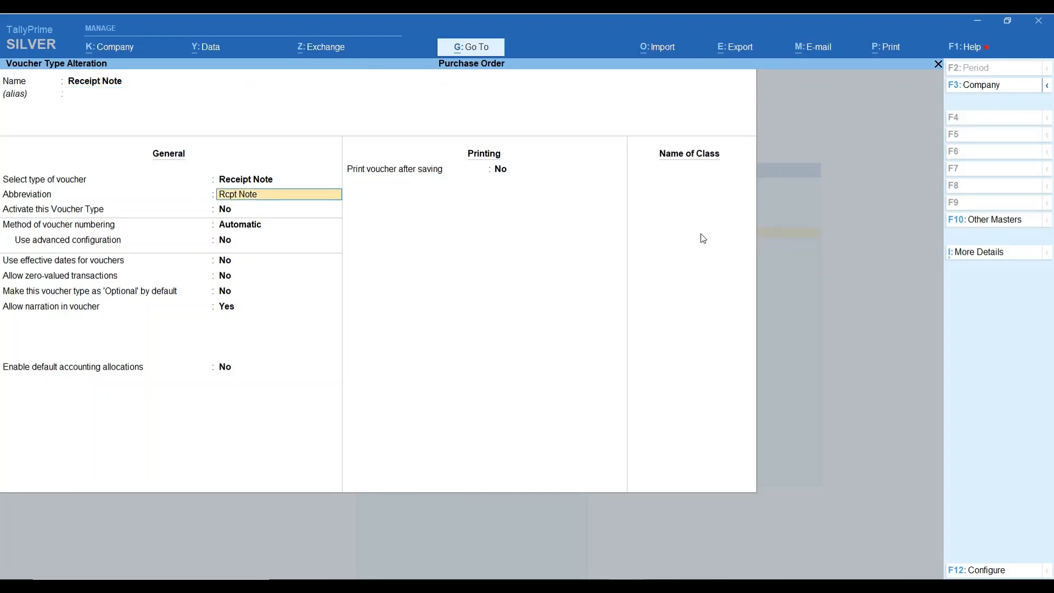
{"action": "key", "text": "Return"}
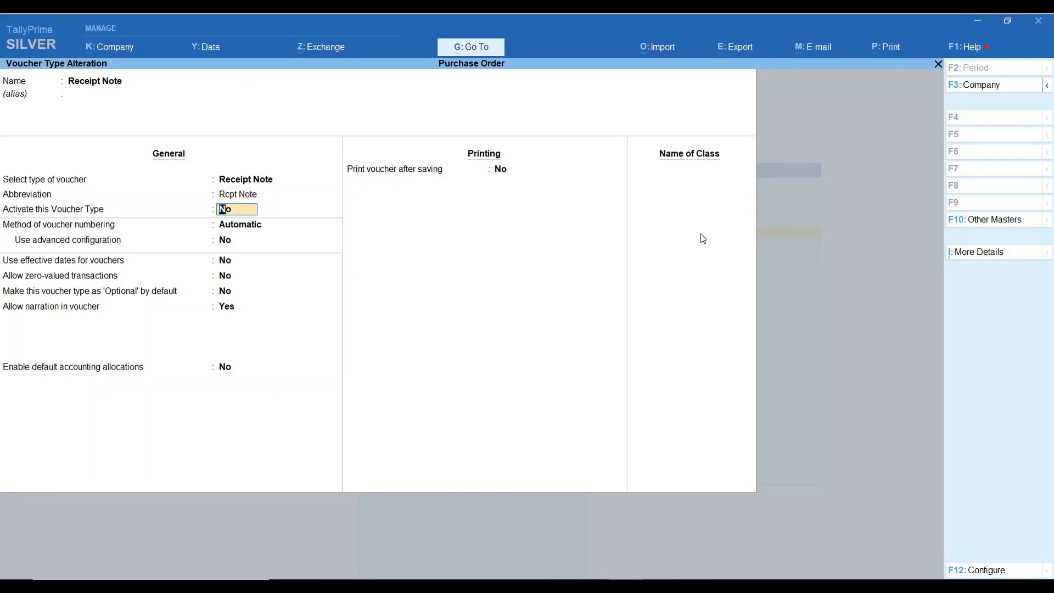
Activate the Receipt Note voucher type, keep Automatic voucher numbering, save it and return to the Gateway of Tally
{"action": "type", "text": "y"}
{"action": "key", "text": "Return"}
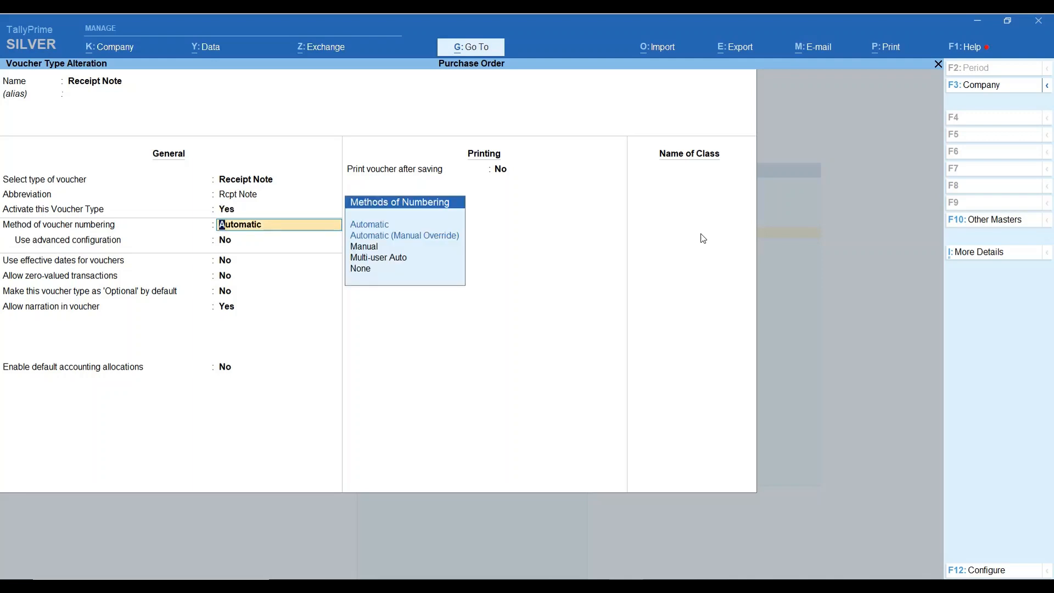
{"action": "key", "text": "Return"}
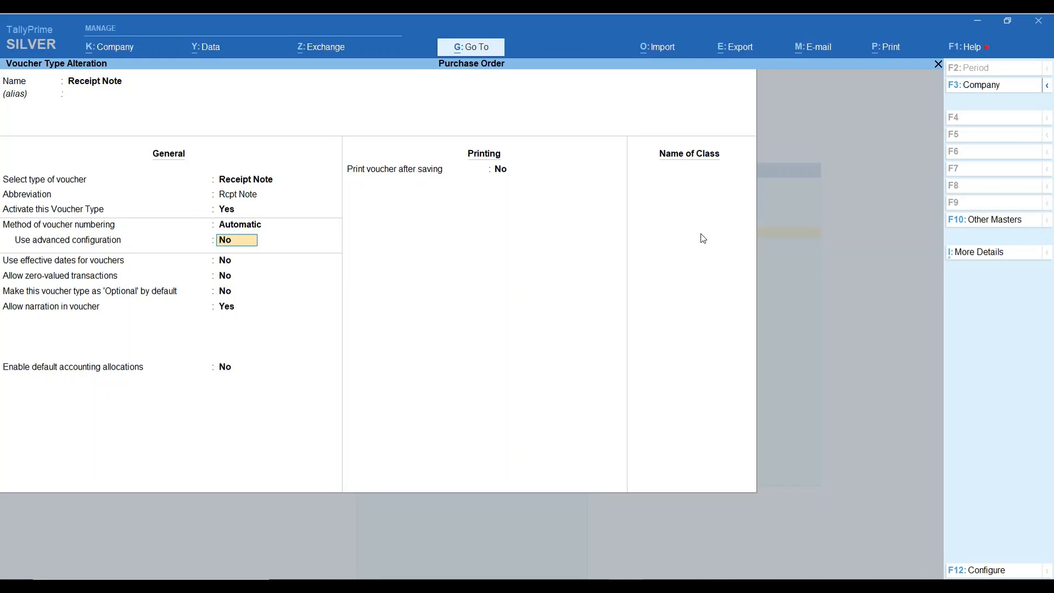
{"action": "key", "text": "ctrl+a"}
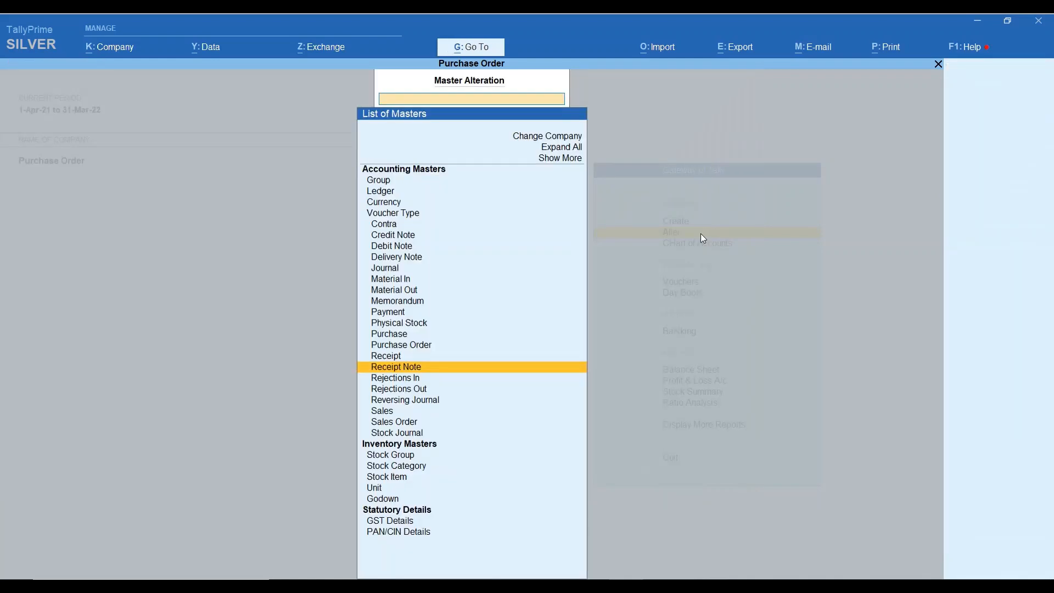
{"action": "key", "text": "Escape"}
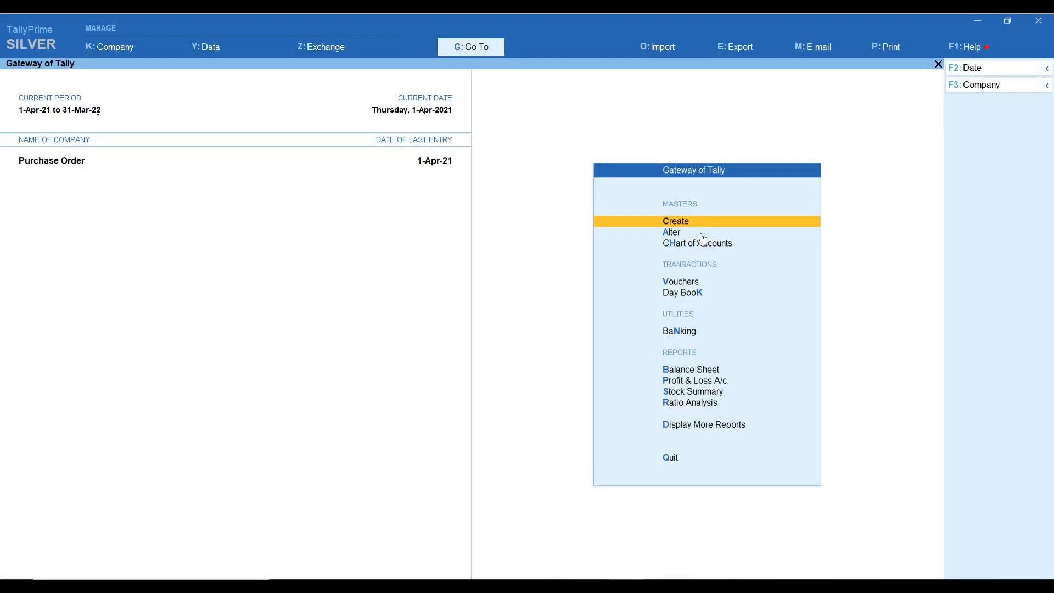
Start a Receipt Note voucher with reference number GRN/01/21-22, keeping the reference date 1-Apr-21
{"action": "key", "text": "v"}
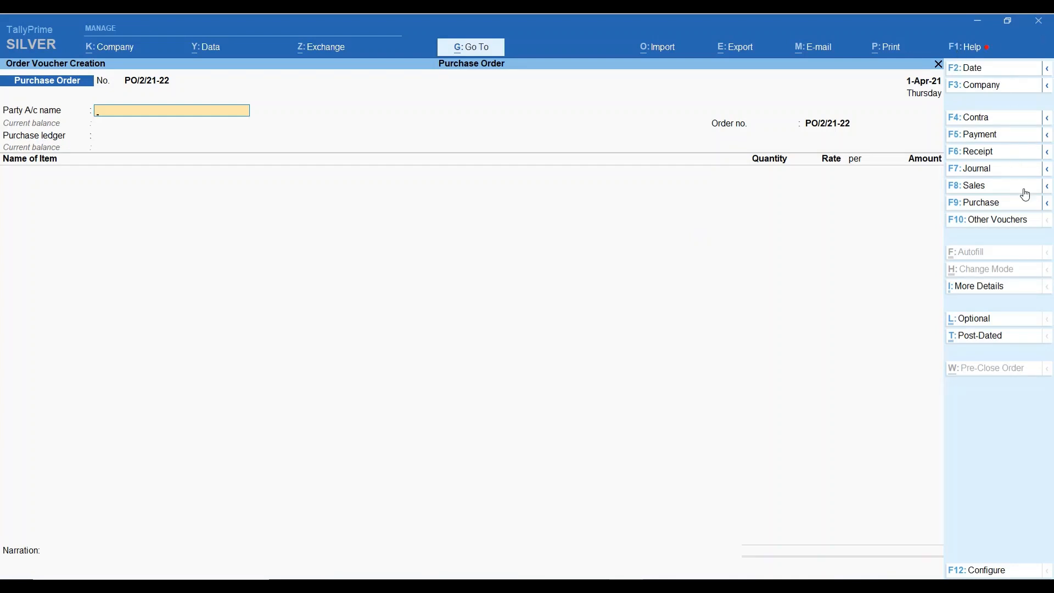
{"action": "left_click", "coordinate": [1049, 205]}
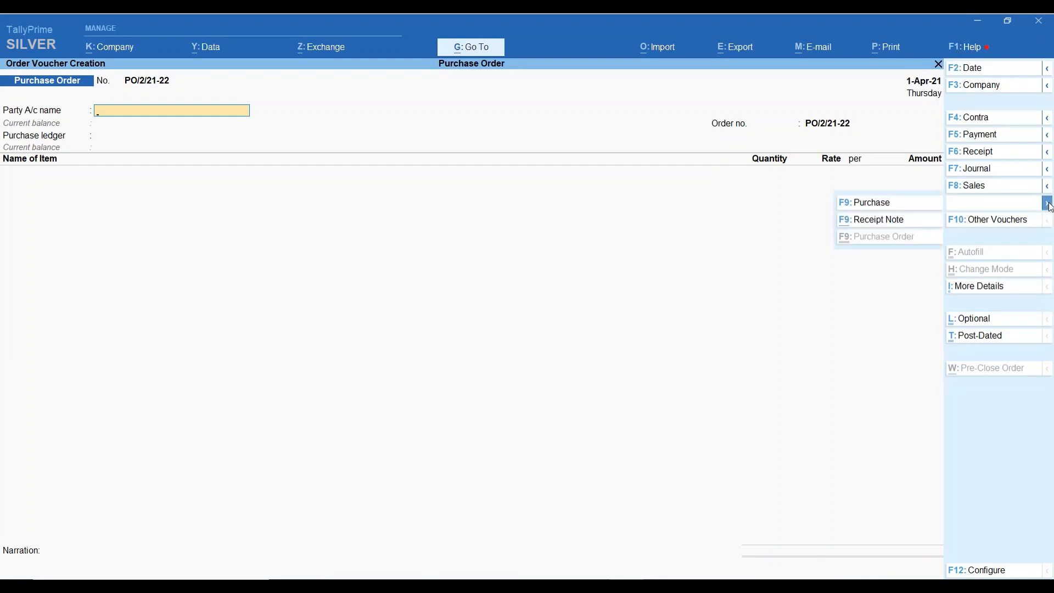
{"action": "left_click", "coordinate": [907, 222]}
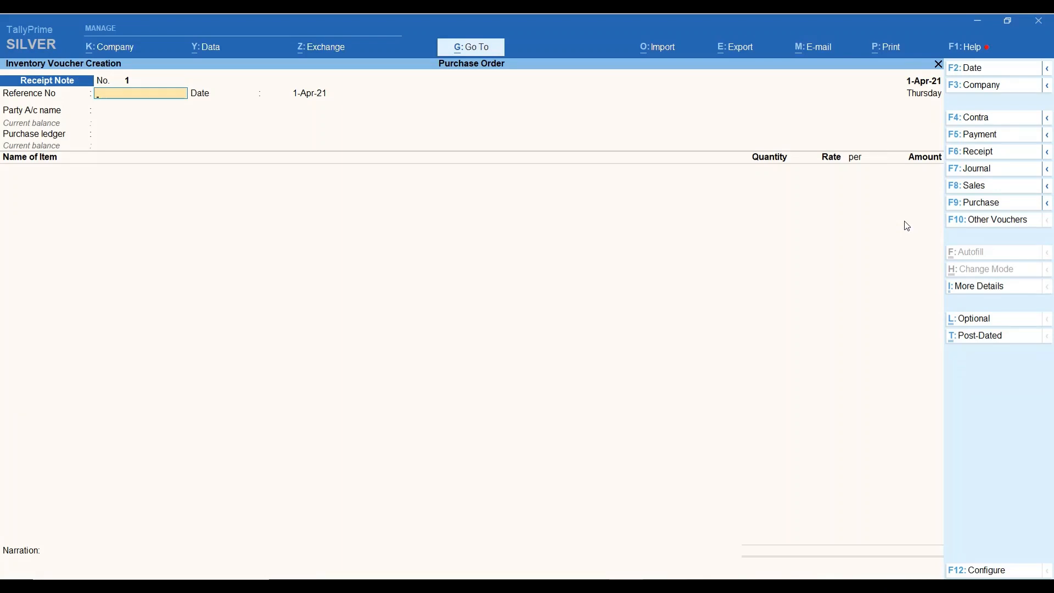
{"action": "type", "text": "GRN/0"}
{"action": "key", "text": "BackSpace"}
{"action": "type", "text": "22"}
{"action": "key", "text": "Return"}
{"action": "key", "text": "Return"}
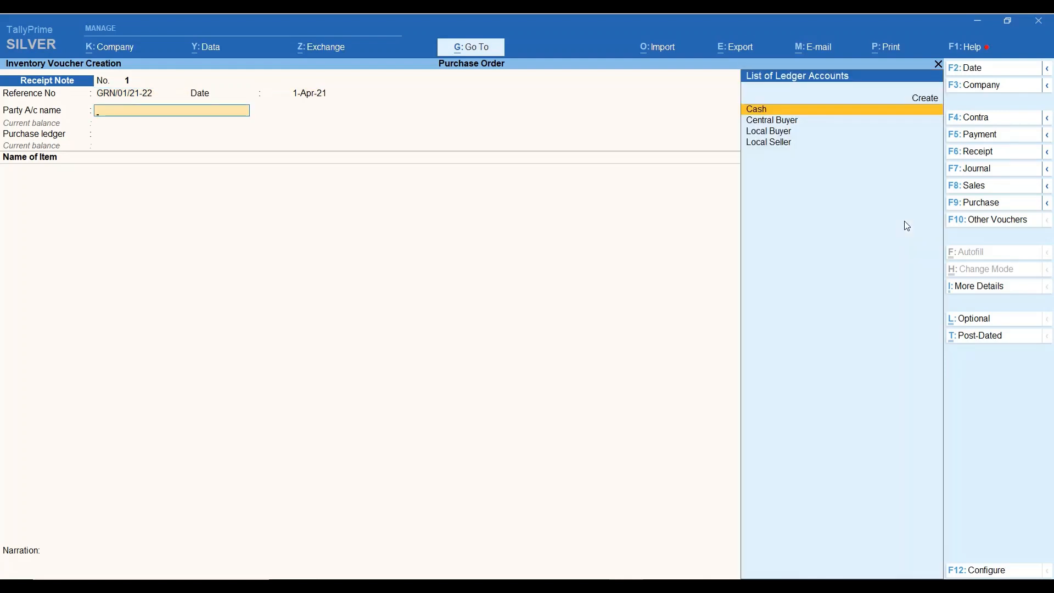
Set the receipt note's party account to Local Seller
{"action": "key", "text": "Down"}
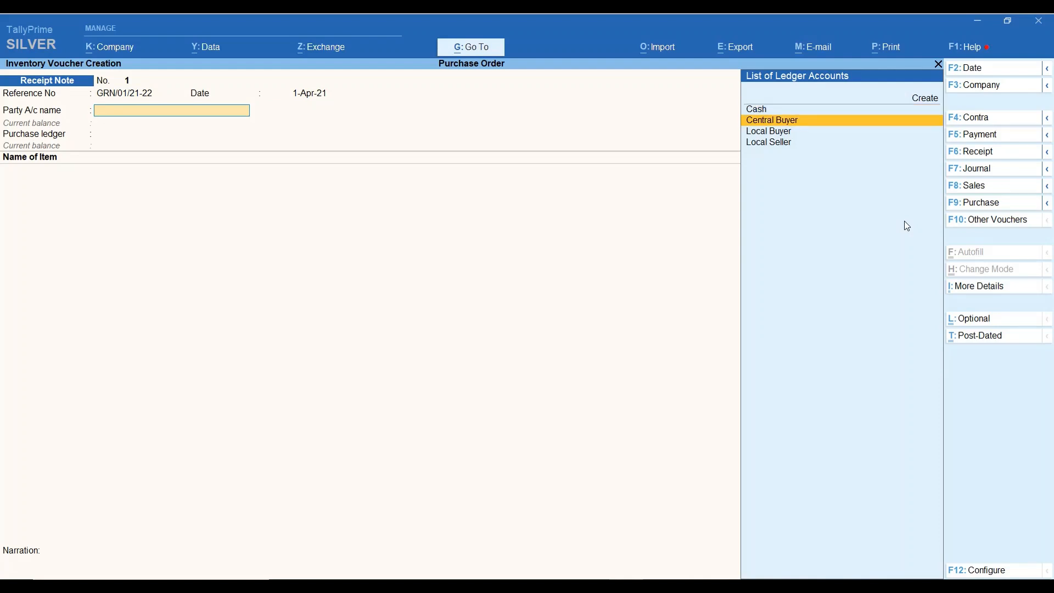
{"action": "key", "text": "Down"}
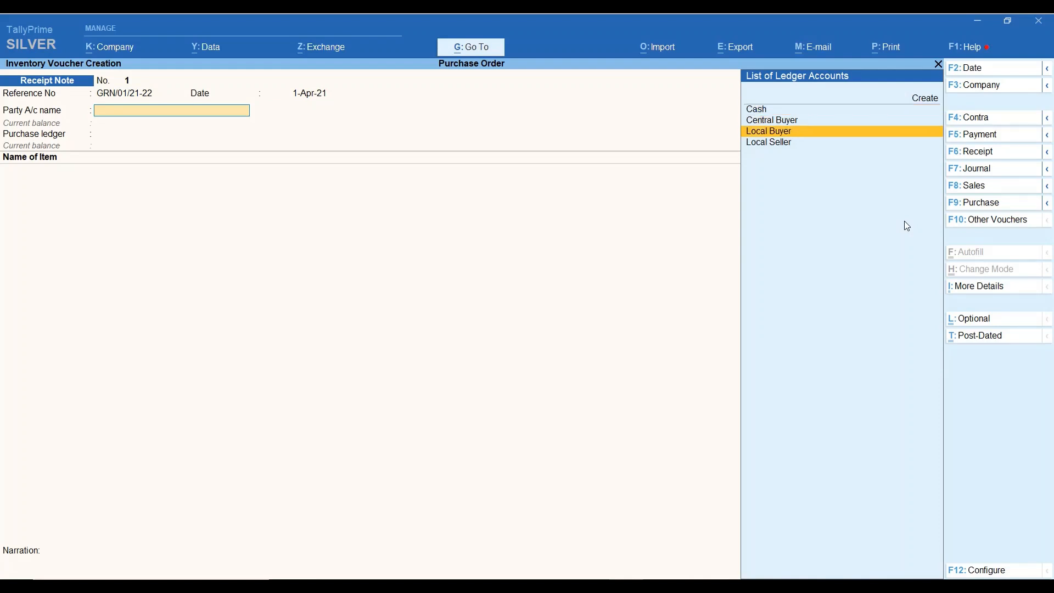
{"action": "key", "text": "Down"}
{"action": "key", "text": "Return"}
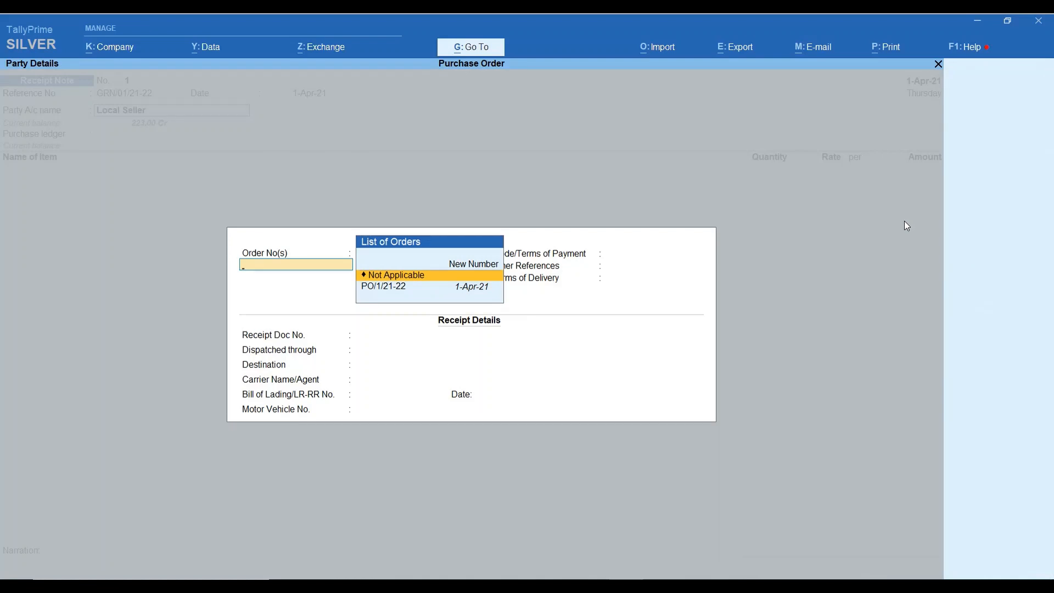
Link the receipt note to the purchase order dated 1-Apr-21, leaving the remaining order and receipt details blank
{"action": "key", "text": "Down"}
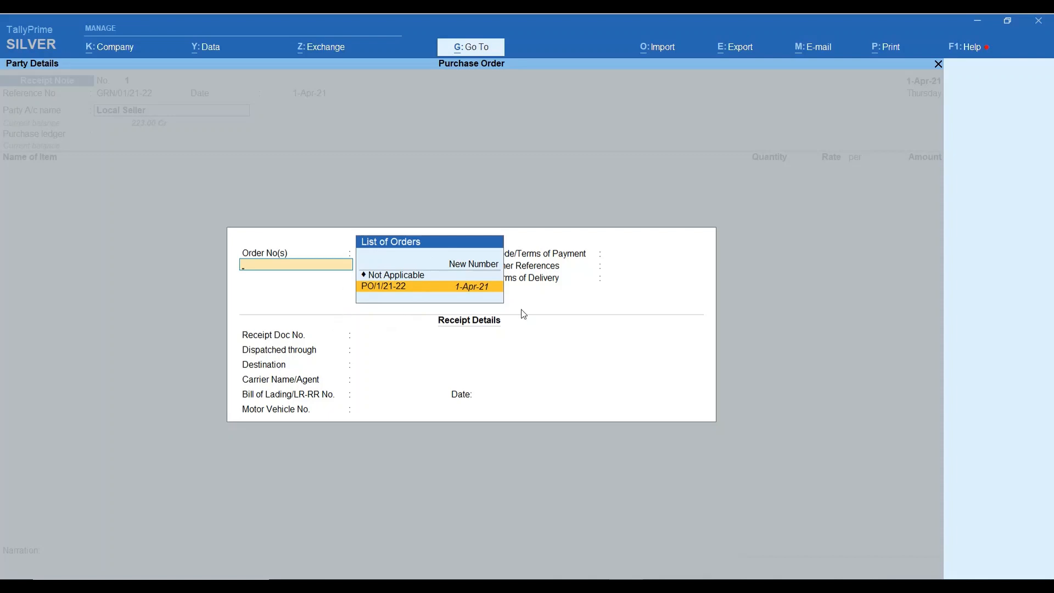
{"action": "key", "text": "Return"}
{"action": "key", "text": "Return"}
{"action": "key", "text": "Return"}
{"action": "key", "text": "Return"}
{"action": "key", "text": "Return"}
{"action": "key", "text": "Return"}
{"action": "key", "text": "Return"}
{"action": "key", "text": "Return"}
{"action": "key", "text": "Return"}
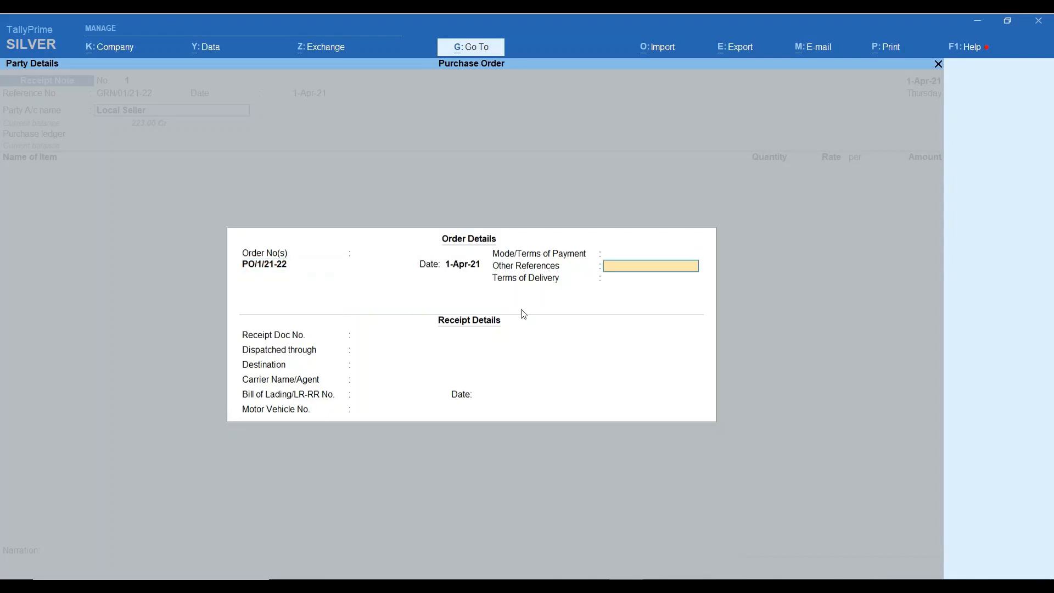
{"action": "key", "text": "Return"}
{"action": "key", "text": "Return"}
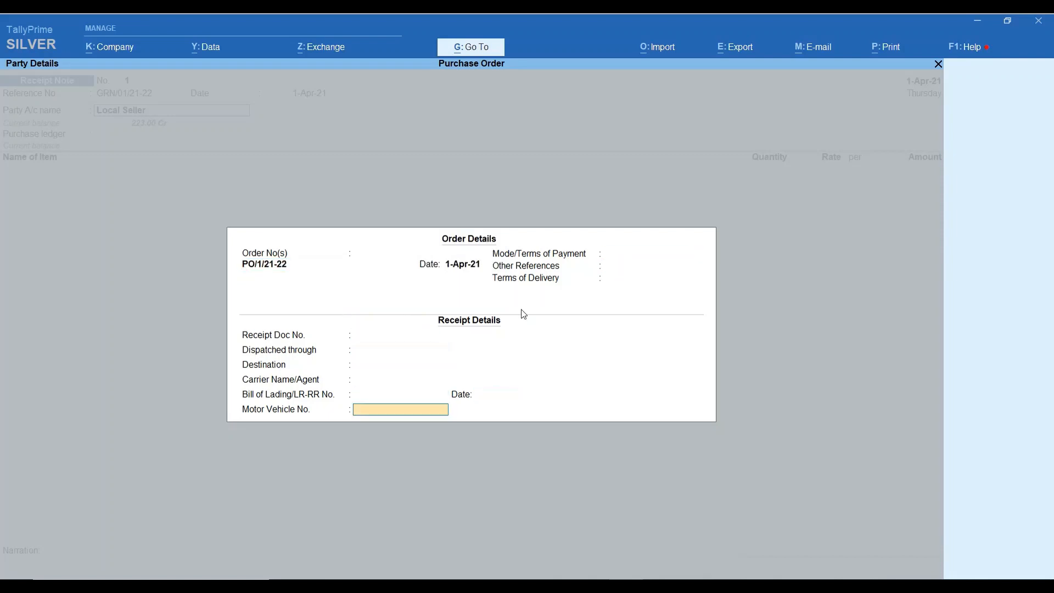
{"action": "key", "text": "Return"}
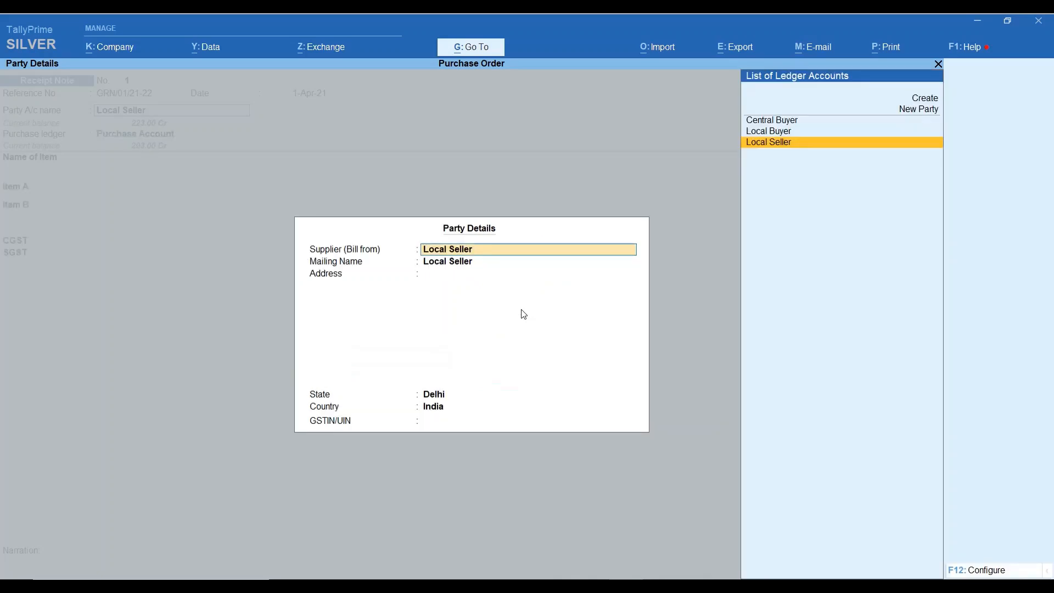
Keep Local Seller as supplier with state Delhi and country India, leaving the address and GSTIN/UIN blank
{"action": "key", "text": "Return"}
{"action": "key", "text": "Return"}
{"action": "key", "text": "Return"}
{"action": "key", "text": "Return"}
{"action": "key", "text": "Return"}
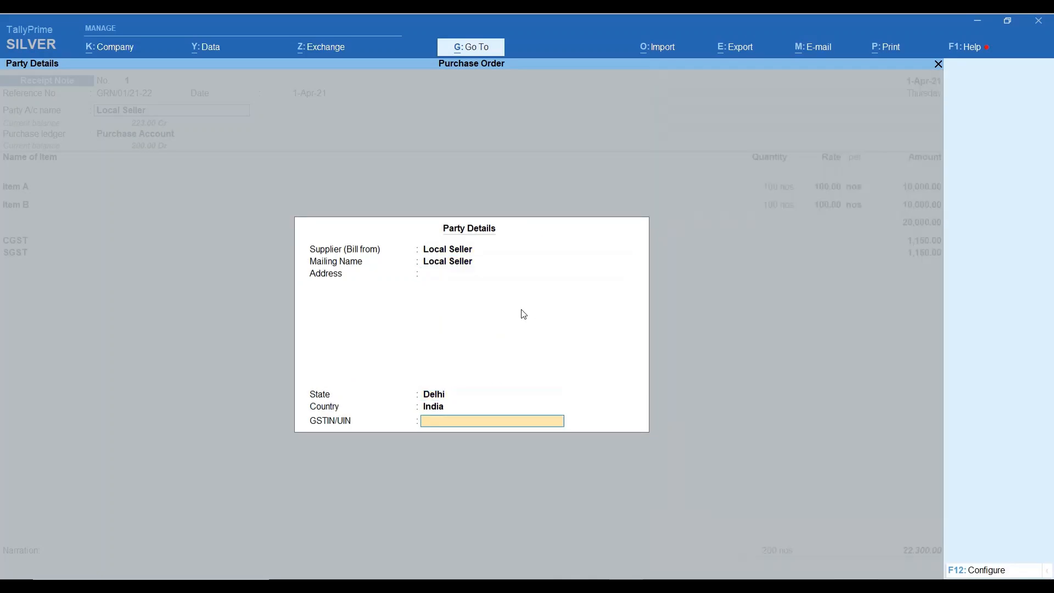
{"action": "key", "text": "Return"}
{"action": "key", "text": "Return"}
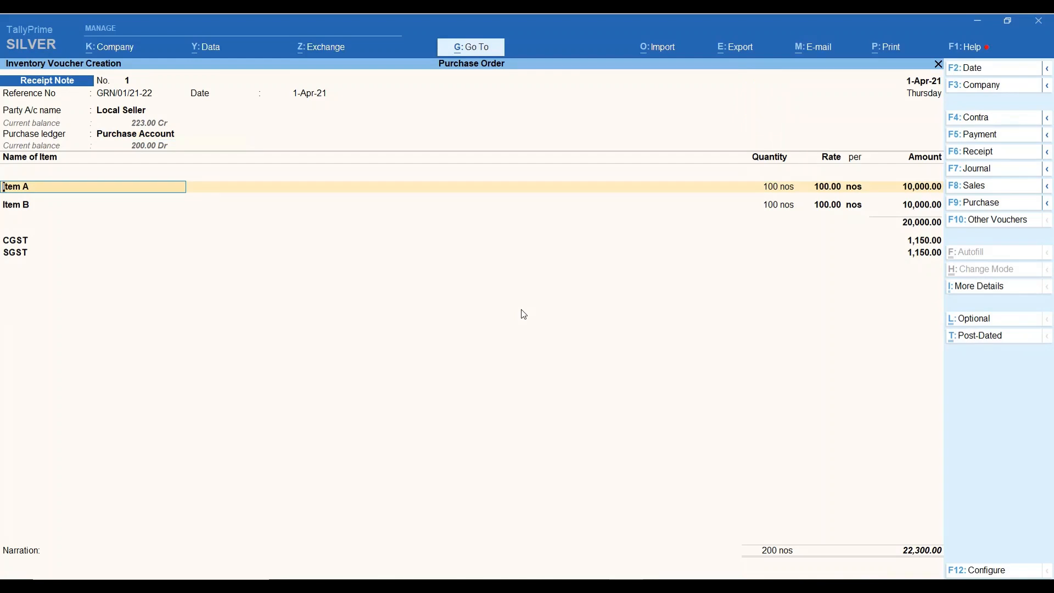
Accept the allocations for Item A and Item B, with tracking number GRN/01/21-22 and the quantities and rates from the purchase order
{"action": "key", "text": "Return"}
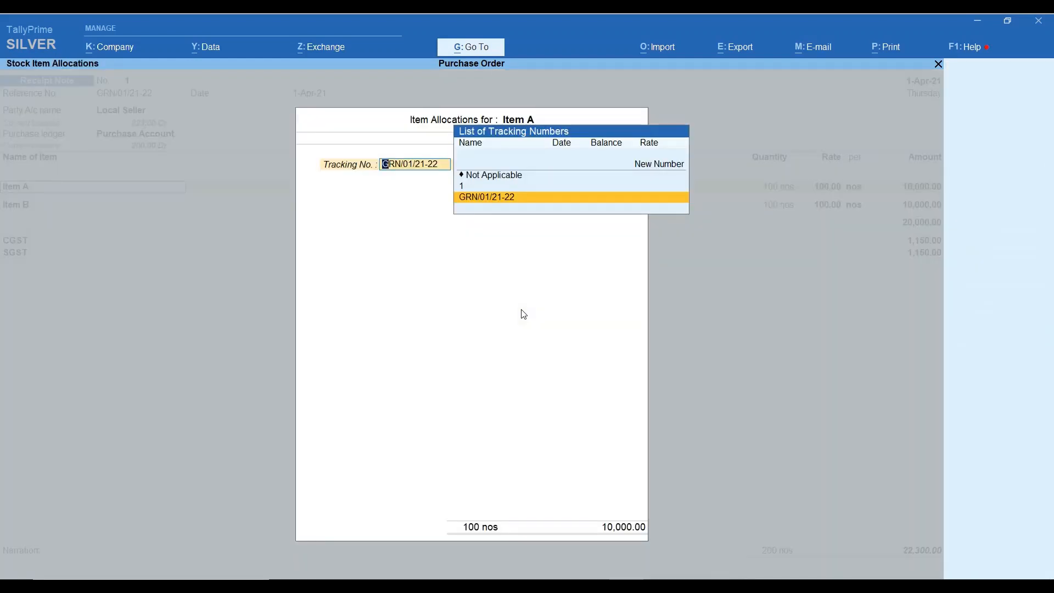
{"action": "key", "text": "Return"}
{"action": "key", "text": "Return"}
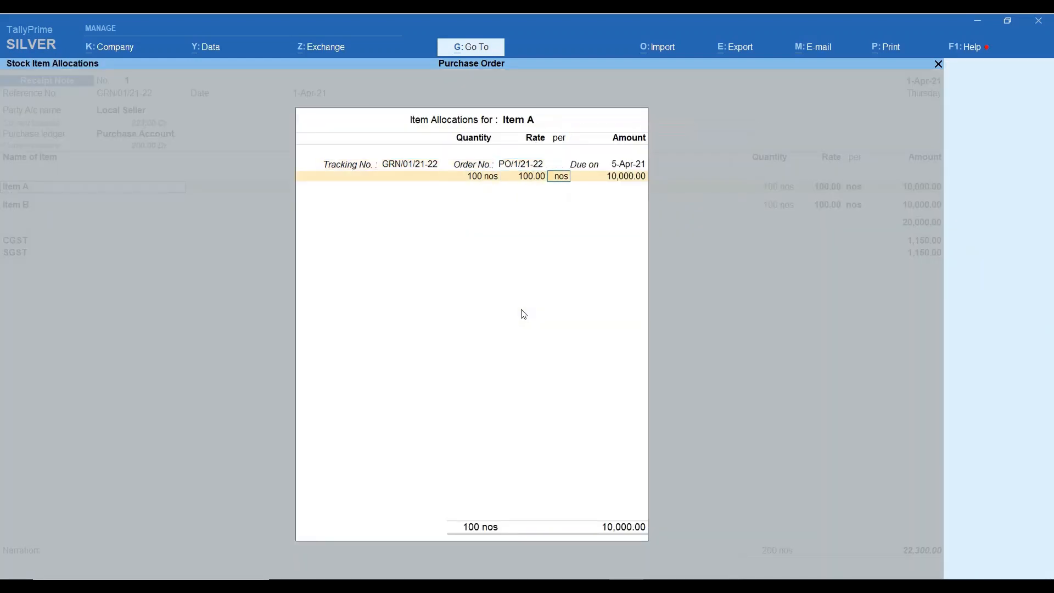
{"action": "key", "text": "Return"}
{"action": "key", "text": "Return"}
{"action": "key", "text": "Return"}
{"action": "key", "text": "Return"}
{"action": "key", "text": "Return"}
{"action": "key", "text": "Return"}
{"action": "key", "text": "Return"}
{"action": "key", "text": "Return"}
{"action": "key", "text": "Return"}
{"action": "key", "text": "Return"}
{"action": "key", "text": "Return"}
{"action": "key", "text": "Return"}
{"action": "key", "text": "Return"}
{"action": "key", "text": "Return"}
{"action": "key", "text": "Return"}
{"action": "key", "text": "Return"}
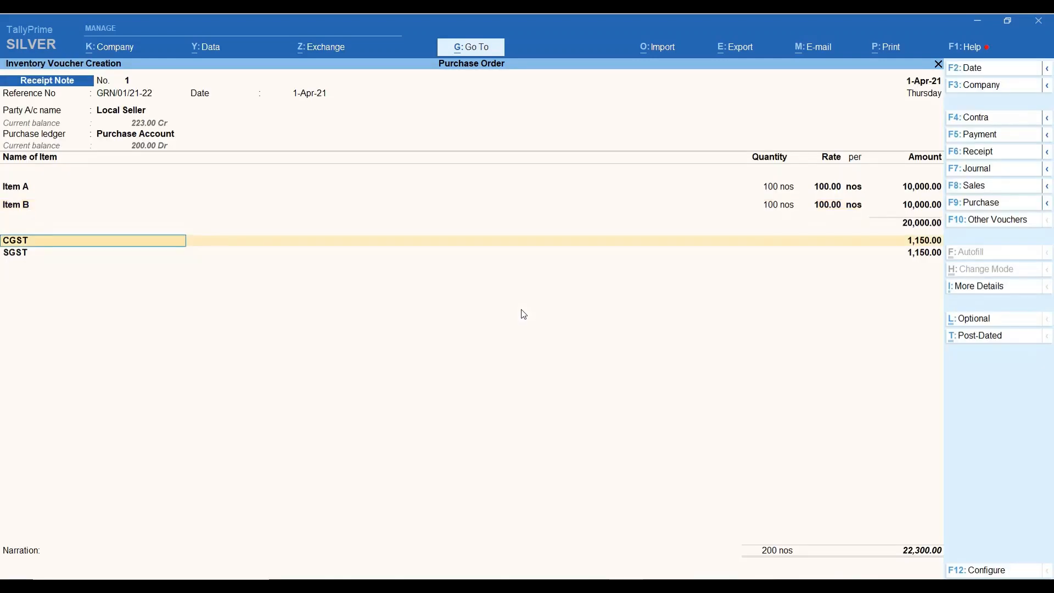
Keep the CGST and SGST ledgers and an empty narration, save the receipt note, and leave voucher creation
{"action": "key", "text": "Return"}
{"action": "key", "text": "Return"}
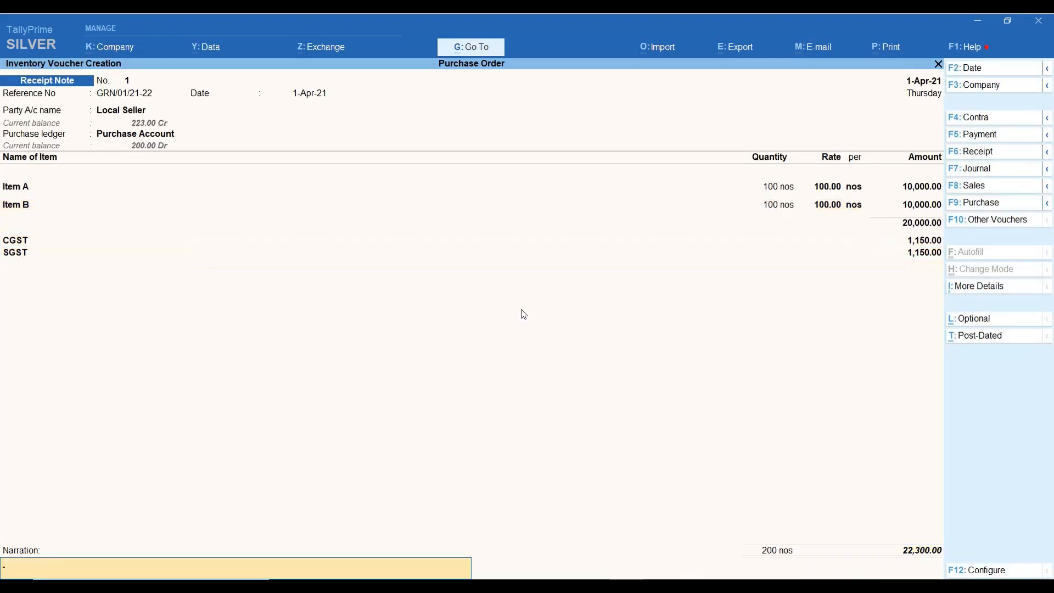
{"action": "key", "text": "Return"}
{"action": "key", "text": "Return"}
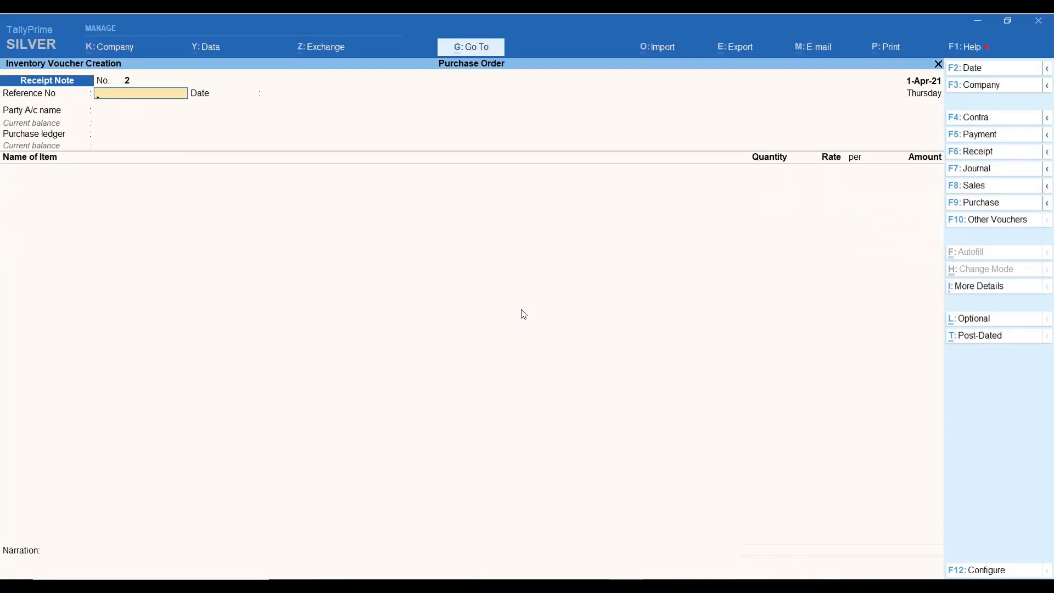
{"action": "key", "text": "Escape"}
{"action": "key", "text": "Escape"}
{"action": "key", "text": "Escape"}
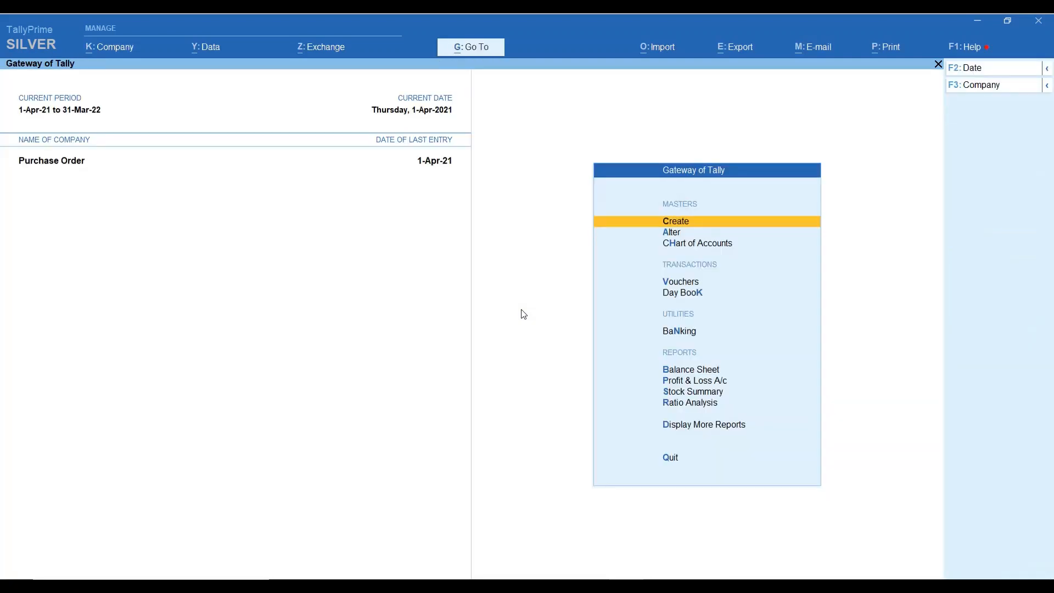
Open the Statements of Inventory among the additional reports
{"action": "key", "text": "d"}
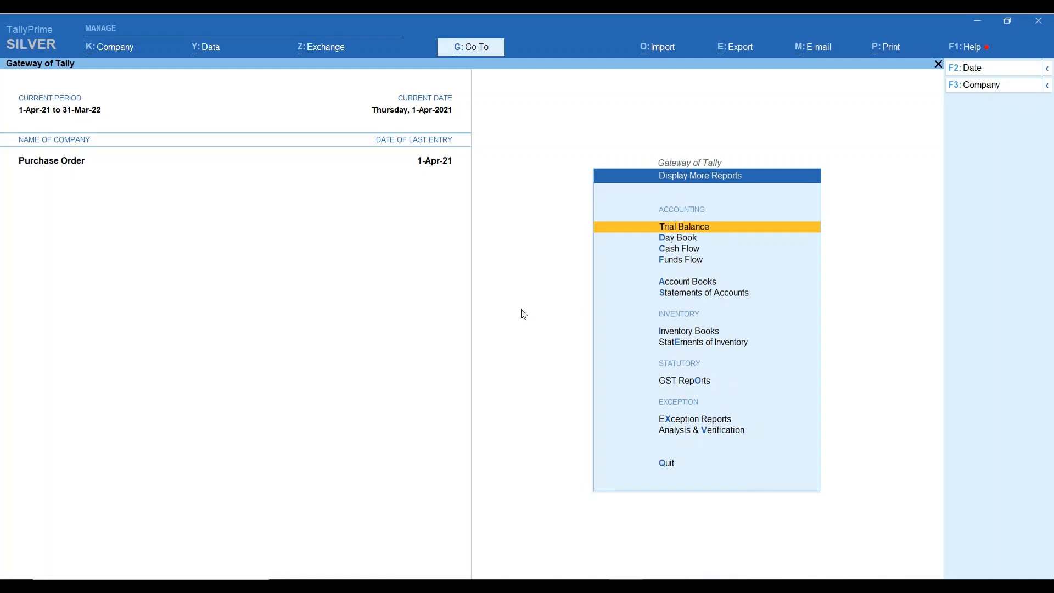
{"action": "key", "text": "Up"}
{"action": "key", "text": "Up"}
{"action": "key", "text": "Up"}
{"action": "key", "text": "Up"}
{"action": "key", "text": "Up"}
{"action": "key", "text": "Down"}
{"action": "key", "text": "Return"}
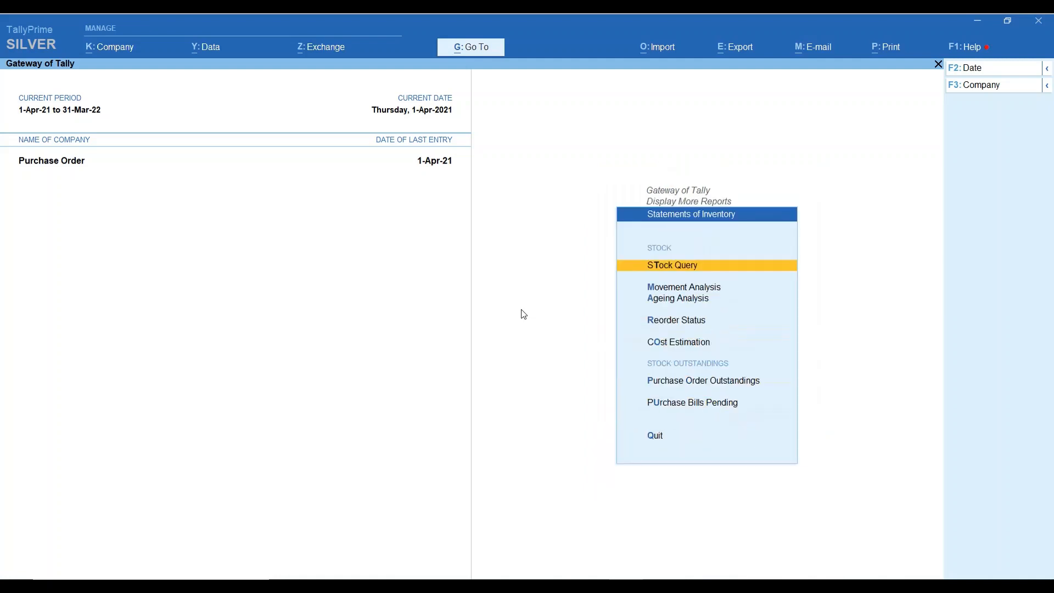
Open the Purchase Order Outstandings report for all orders
{"action": "key", "text": "Down"}
{"action": "key", "text": "Down"}
{"action": "key", "text": "Down"}
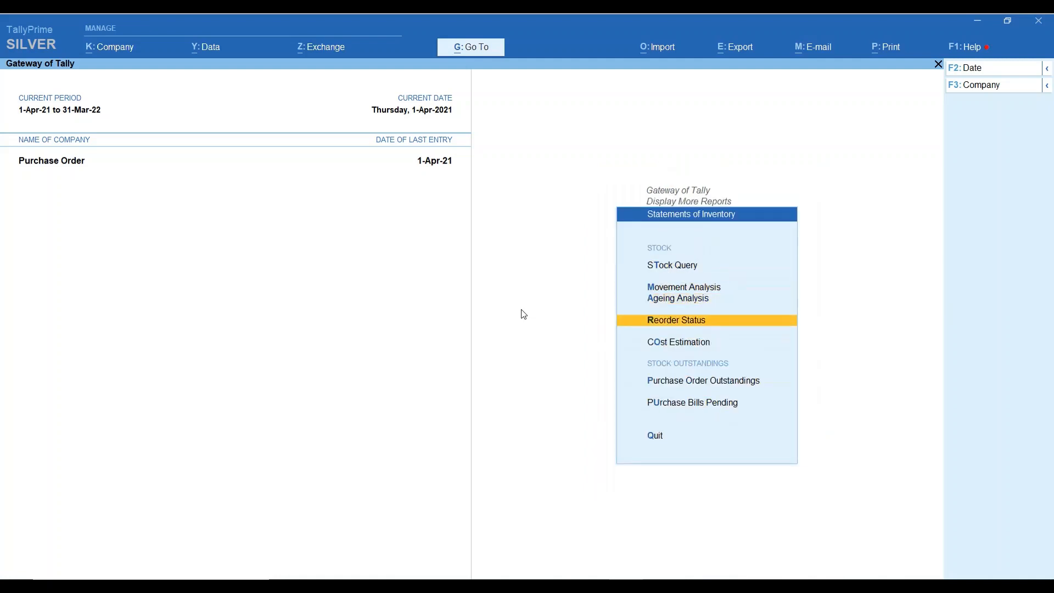
{"action": "key", "text": "Up"}
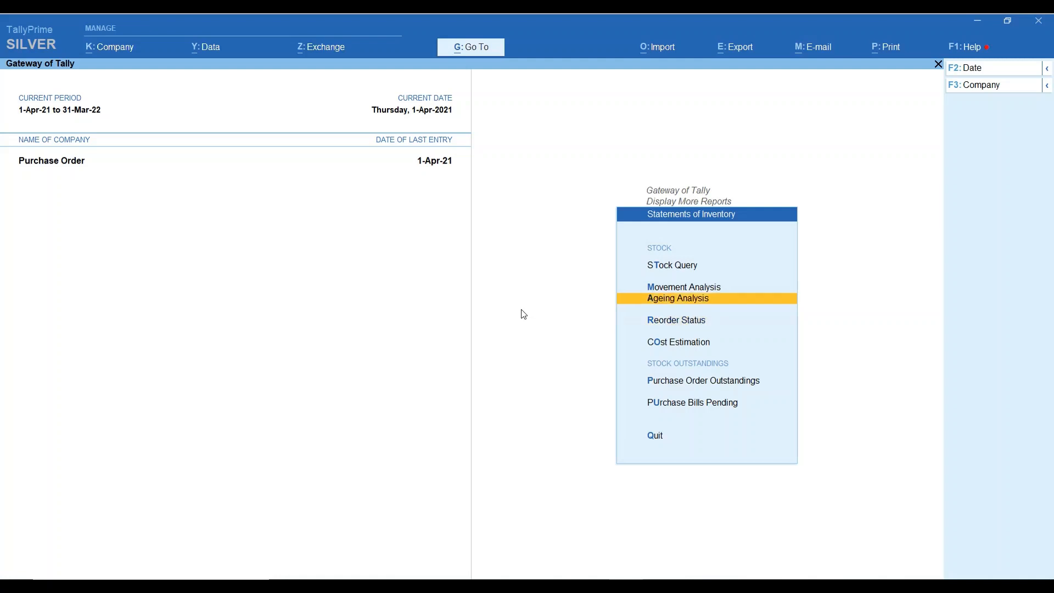
{"action": "key", "text": "Down"}
{"action": "key", "text": "Down"}
{"action": "key", "text": "Down"}
{"action": "key", "text": "Return"}
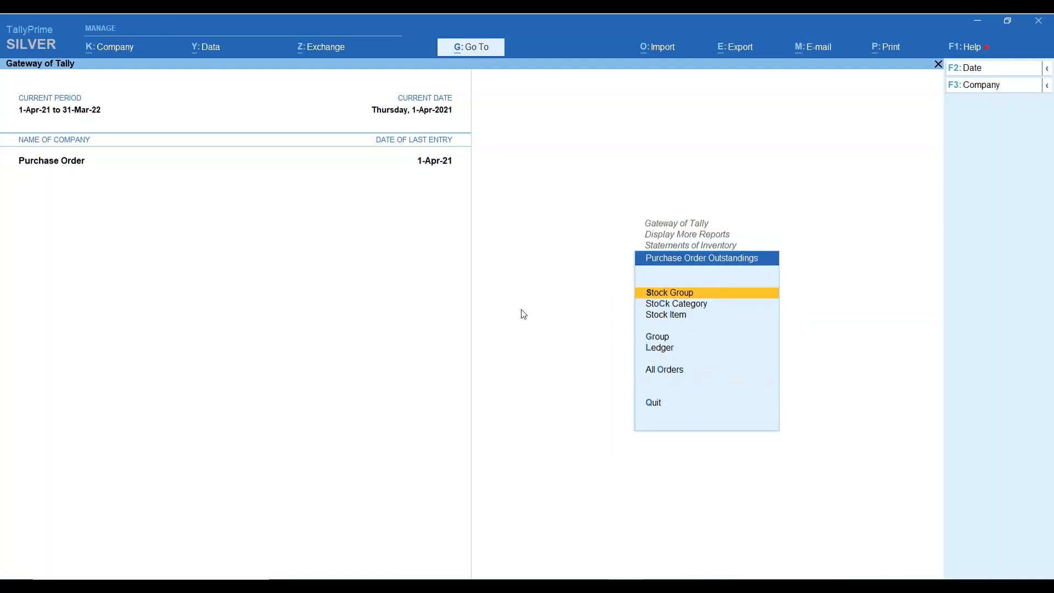
{"action": "key", "text": "Up"}
{"action": "key", "text": "Up"}
{"action": "key", "text": "Return"}
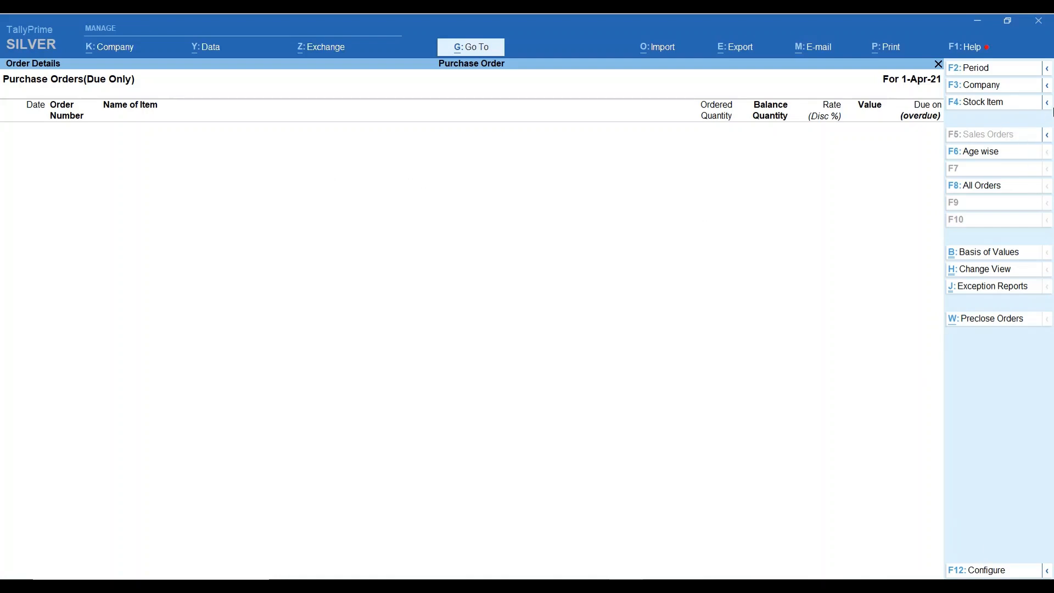
Set the outstanding purchase orders report period from 1-Apr-21 to 31-Mar-22
{"action": "key", "text": "alt"}
{"action": "left_click", "coordinate": [1015, 65]}
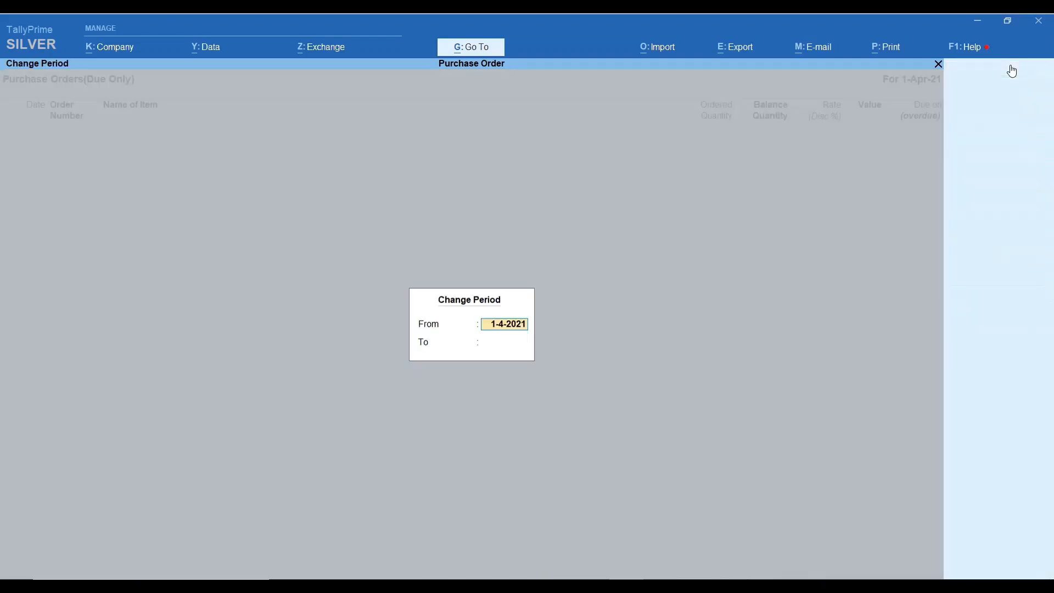
{"action": "key", "text": "Return"}
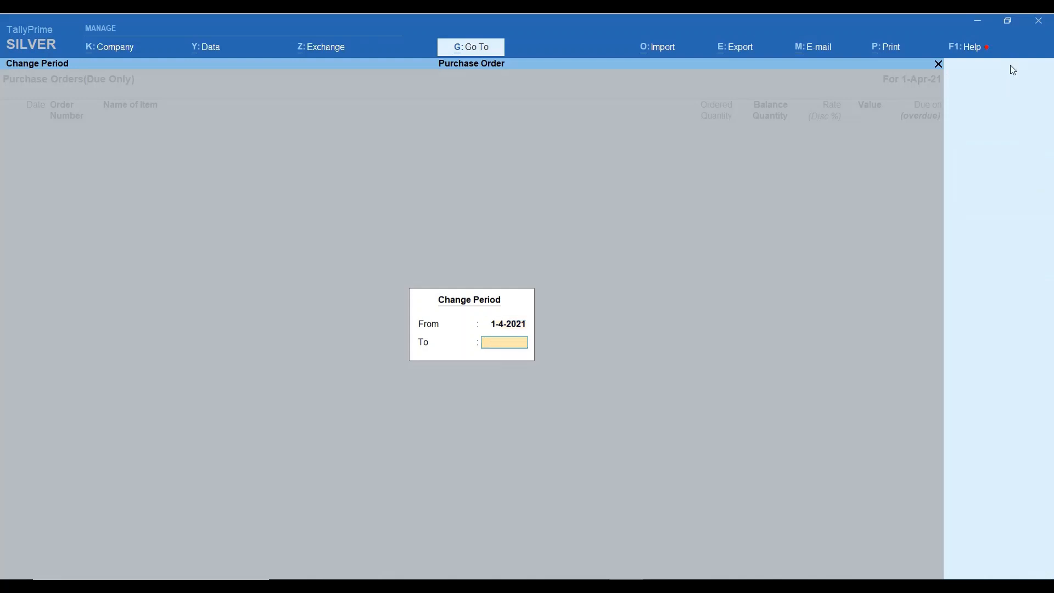
{"action": "type", "text": "31-3"}
{"action": "key", "text": "Return"}
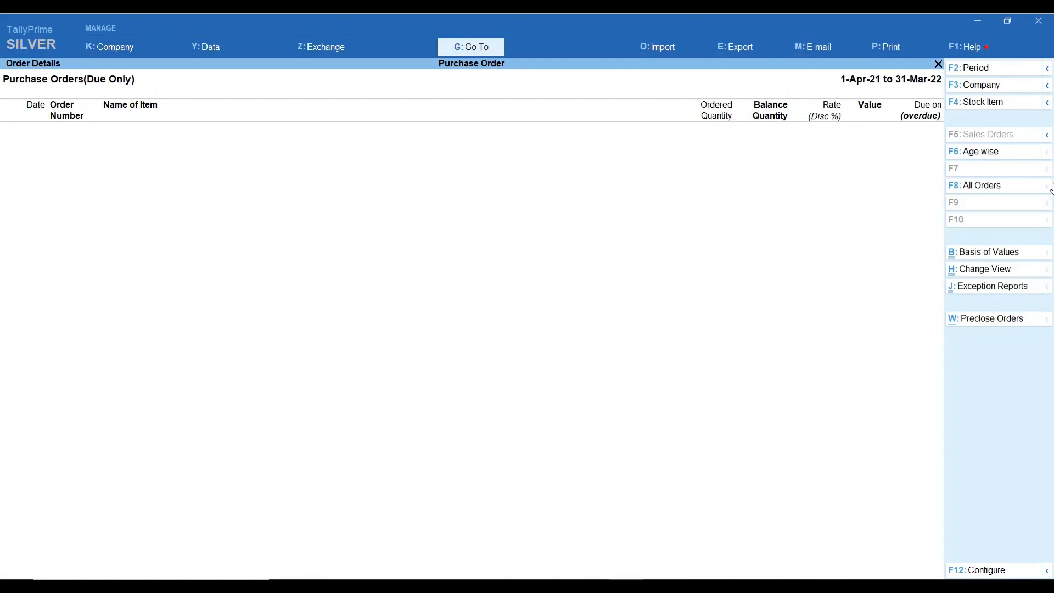
Configure the purchase orders report to show cleared purchase orders, keeping the other options as they are
{"action": "left_click", "coordinate": [992, 571]}
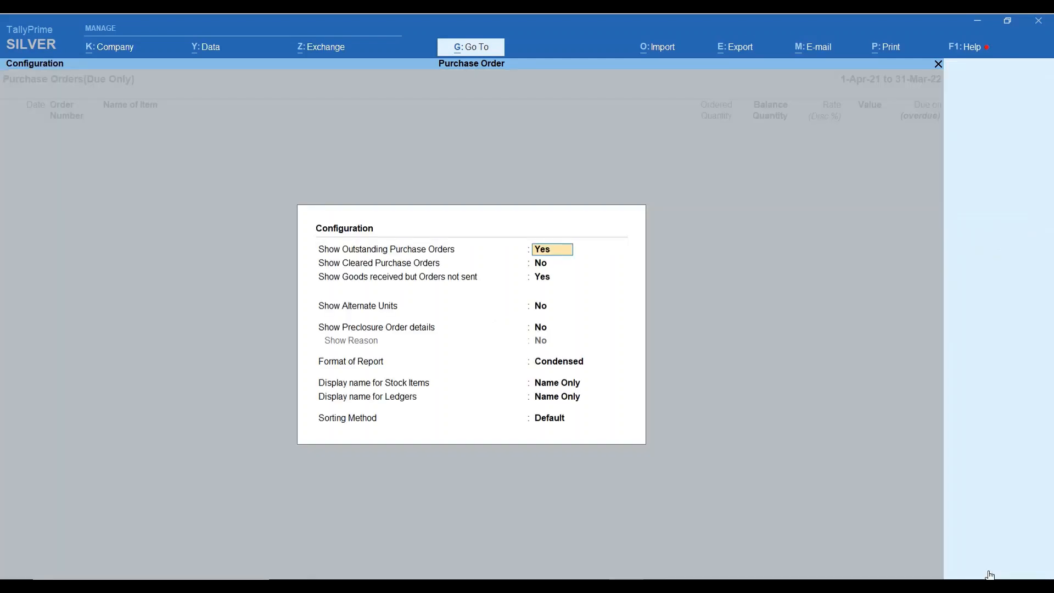
{"action": "key", "text": "Return"}
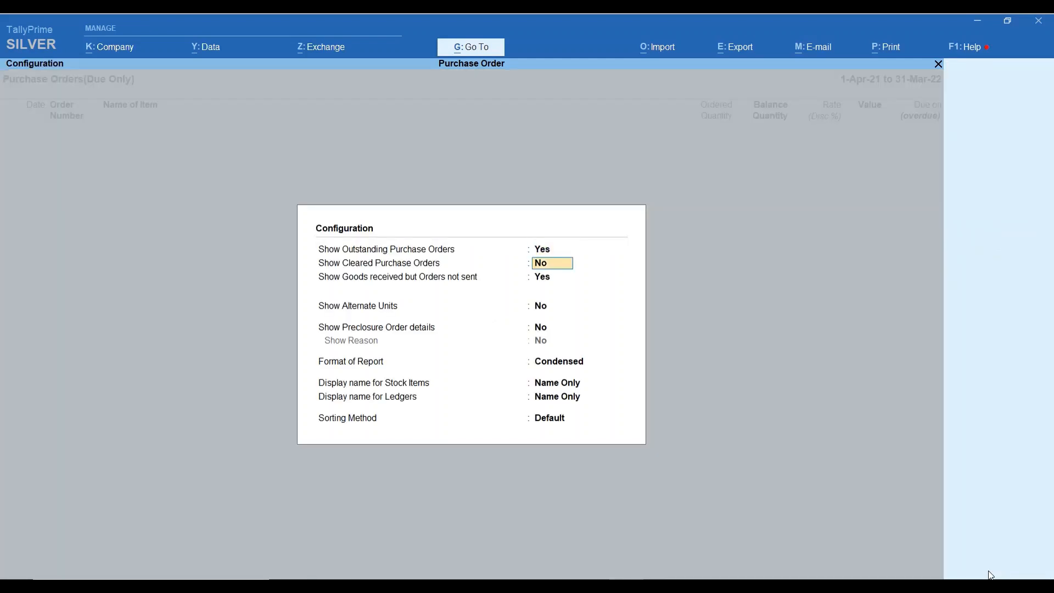
{"action": "type", "text": "y"}
{"action": "key", "text": "Return"}
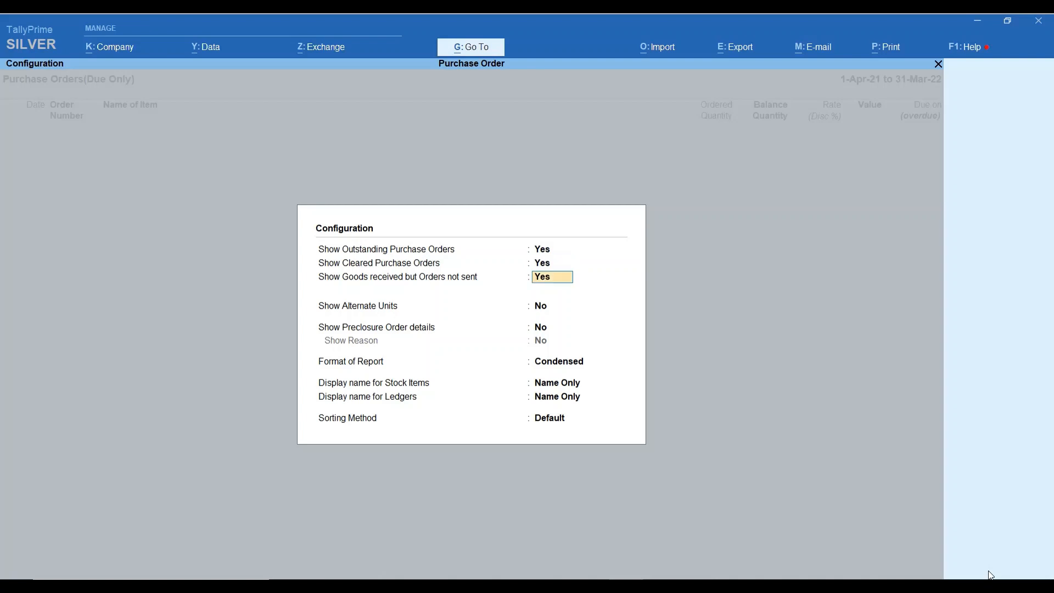
{"action": "key", "text": "ctrl+a"}
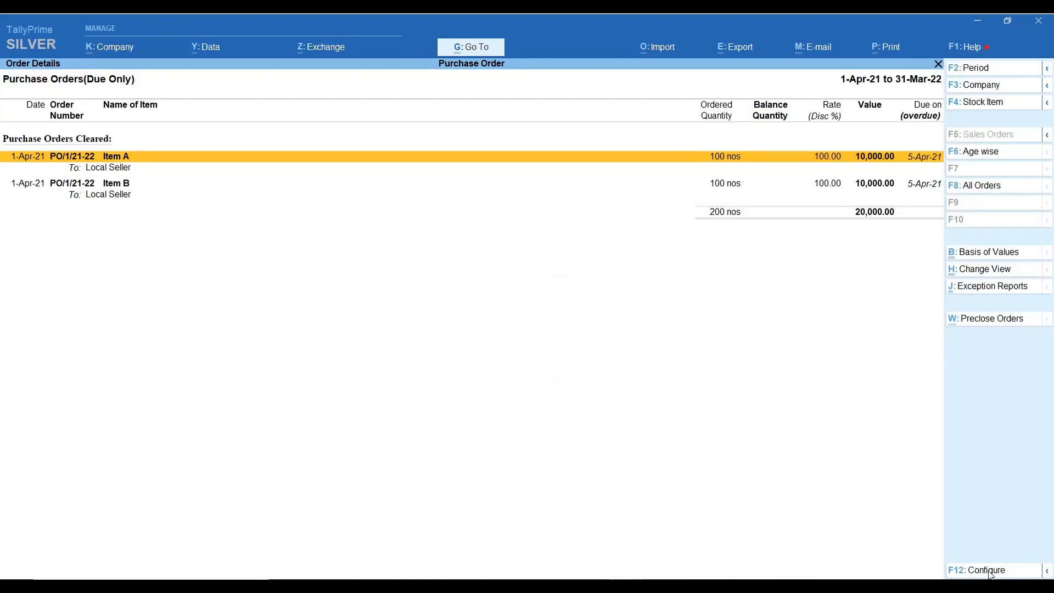
Review the cleared purchase order lines for Item A and Item B, and return to the Gateway of Tally
{"action": "key", "text": "Down"}
{"action": "key", "text": "Up"}
{"action": "key", "text": "Down"}
{"action": "key", "text": "Up"}
{"action": "key", "text": "Down"}
{"action": "key", "text": "Up"}
{"action": "key", "text": "Escape"}
{"action": "key", "text": "Escape"}
{"action": "key", "text": "Escape"}
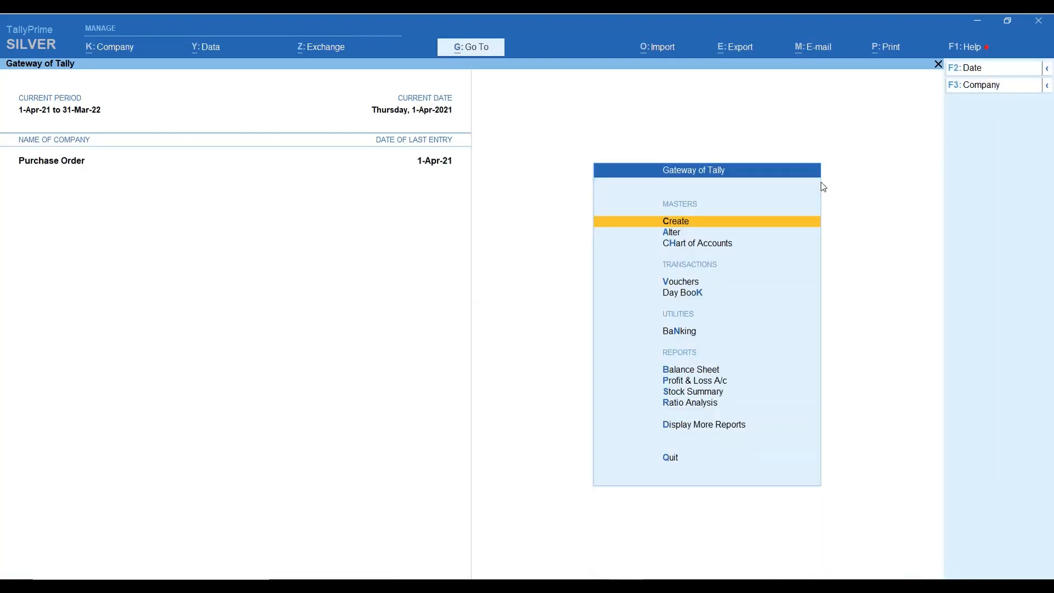
Open voucher creation and switch the voucher type from Receipt Note to Purchase
{"action": "key", "text": "v"}
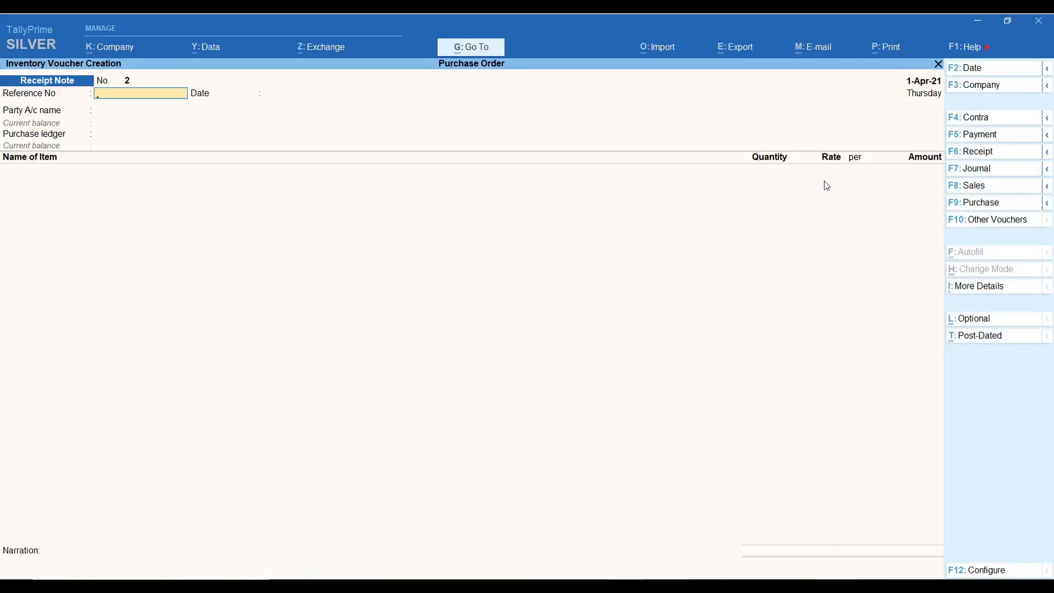
{"action": "left_click", "coordinate": [1048, 205]}
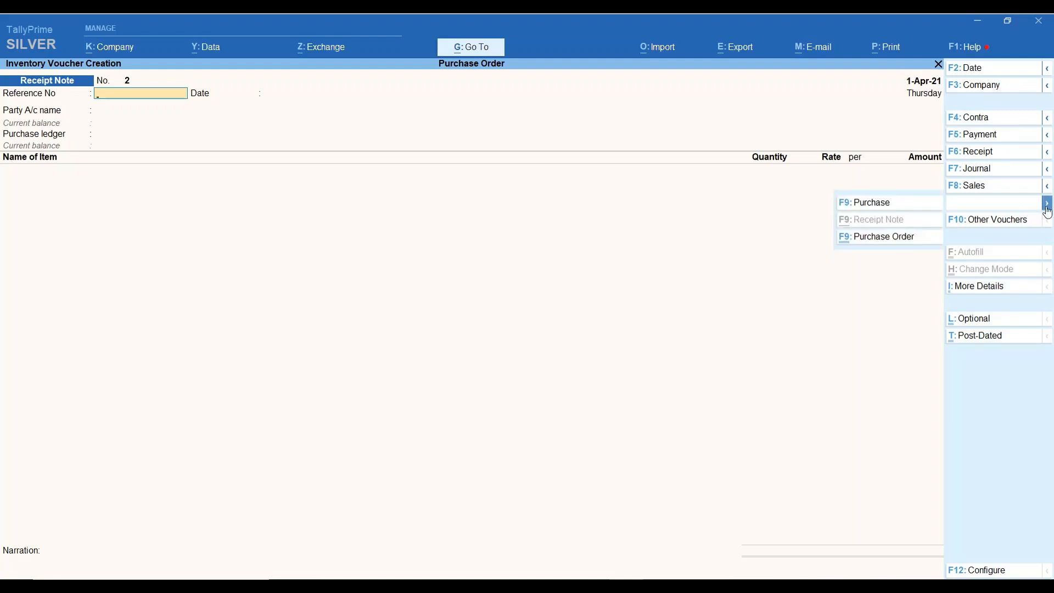
{"action": "key", "text": "Return"}
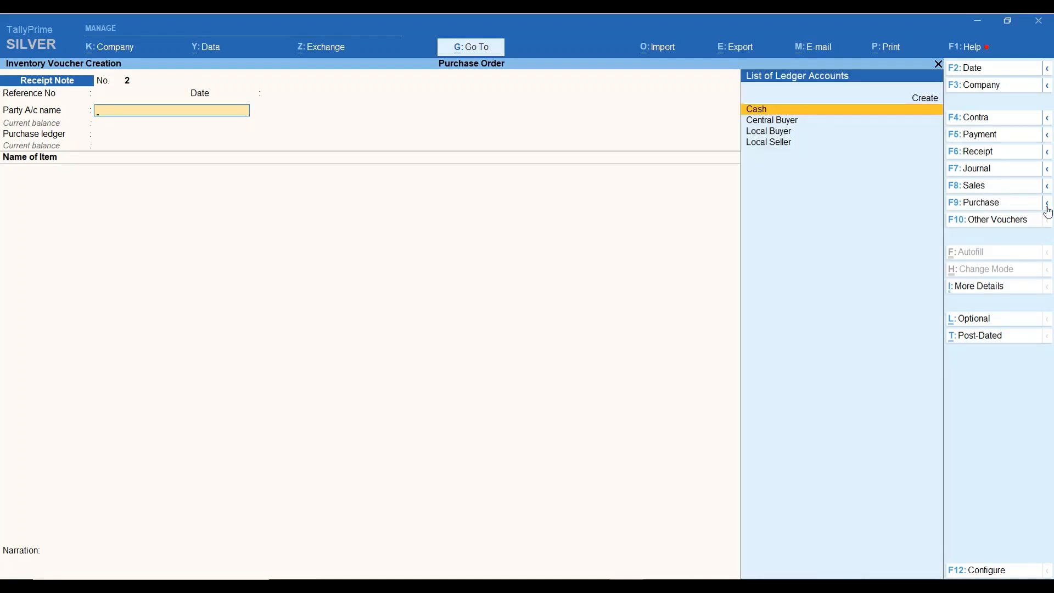
{"action": "left_click", "coordinate": [1048, 206]}
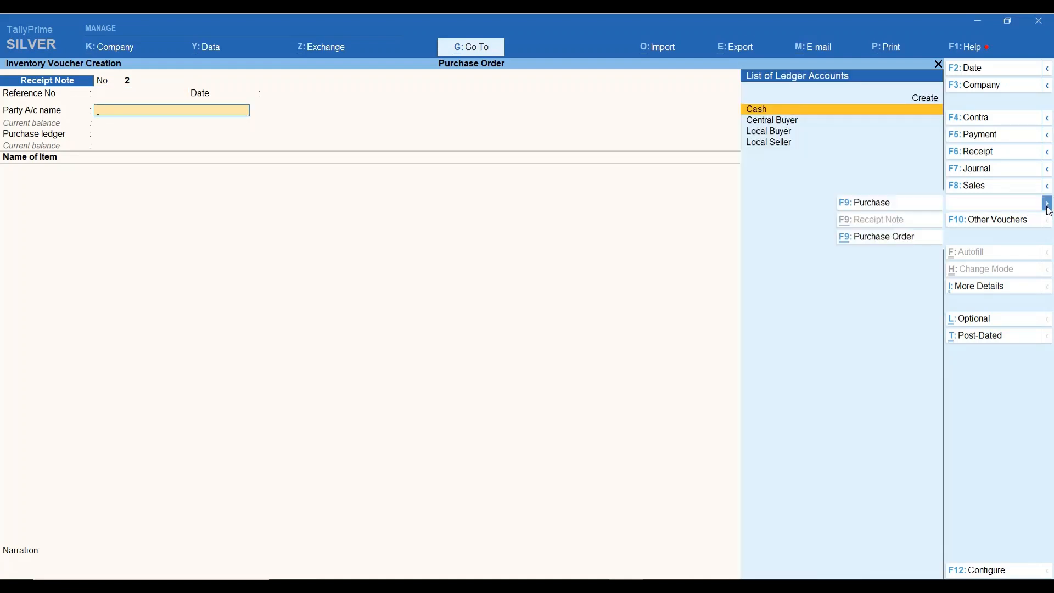
{"action": "left_click", "coordinate": [925, 205]}
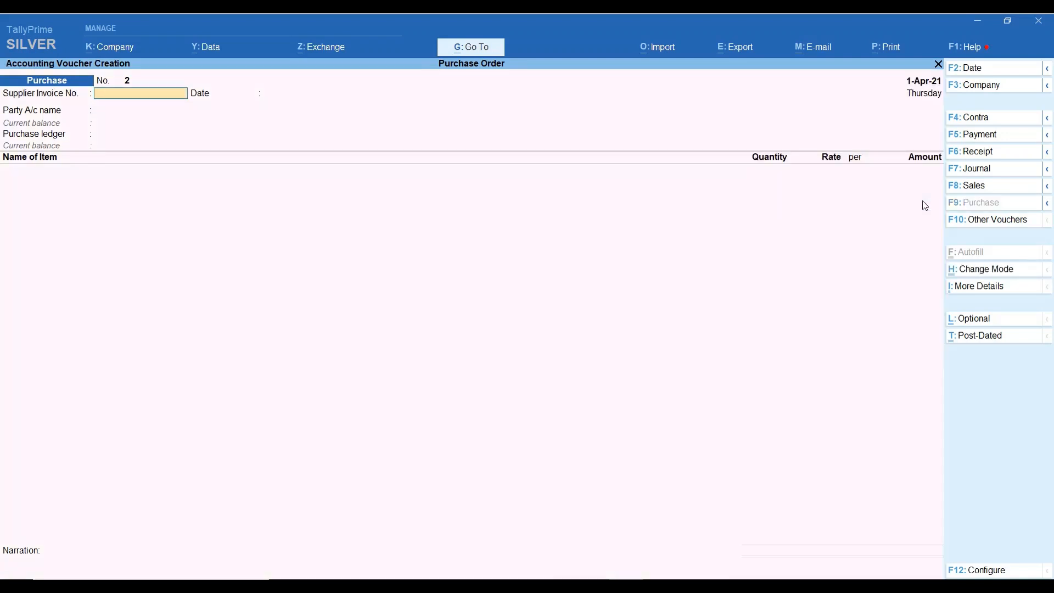
Enter supplier invoice number 655 dated 1-Apr-21 and select Local Seller as the party account
{"action": "type", "text": "655"}
{"action": "key", "text": "Return"}
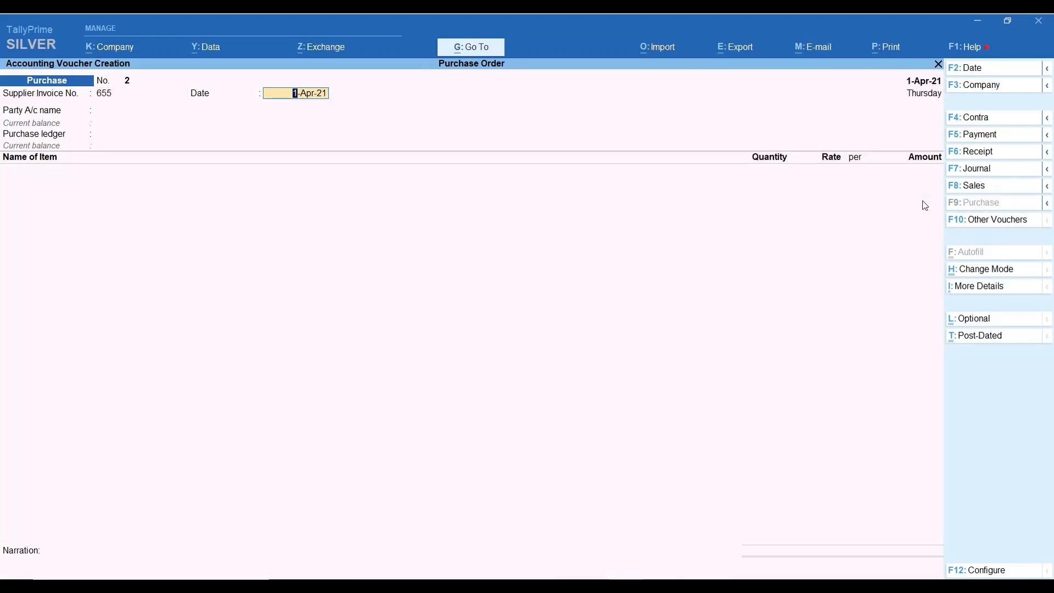
{"action": "key", "text": "Return"}
{"action": "key", "text": "Down"}
{"action": "key", "text": "Down"}
{"action": "key", "text": "Down"}
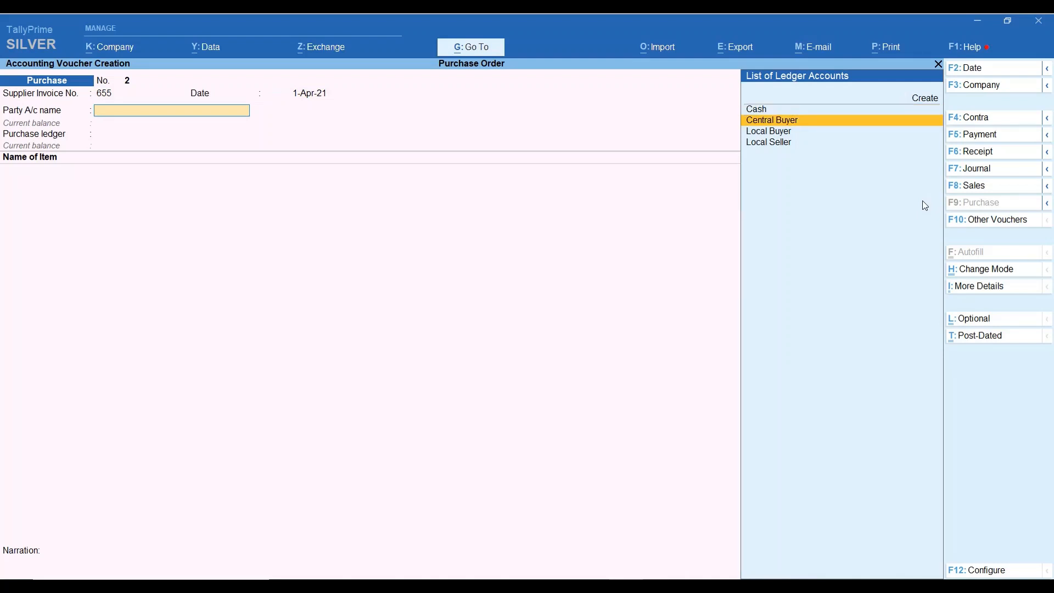
{"action": "key", "text": "Return"}
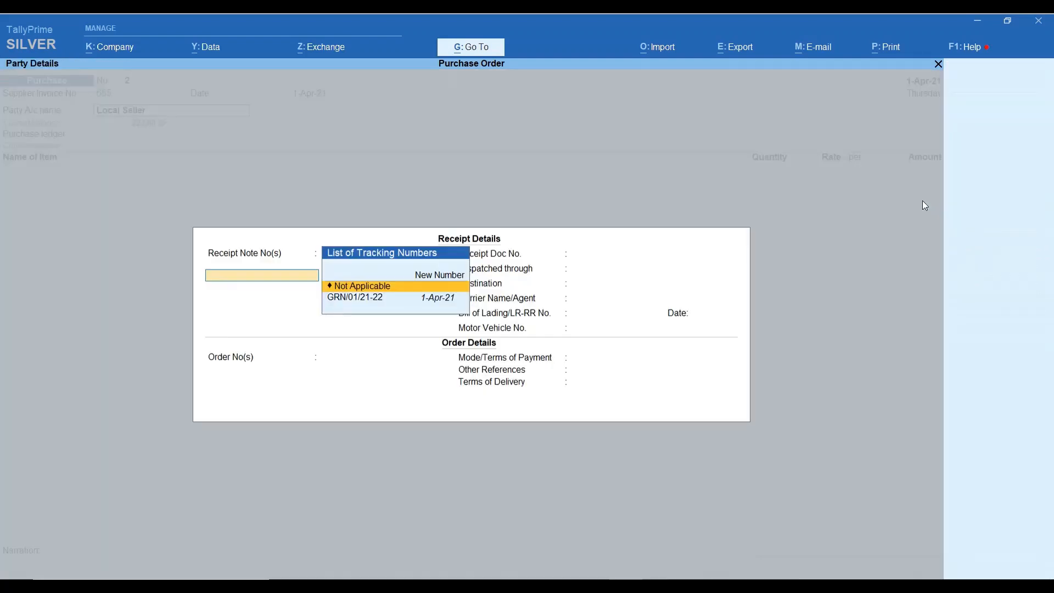
Link the purchase to receipt note GRN/01/21-22, leaving the remaining receipt and order details blank, and keep Local Seller as supplier
{"action": "key", "text": "Down"}
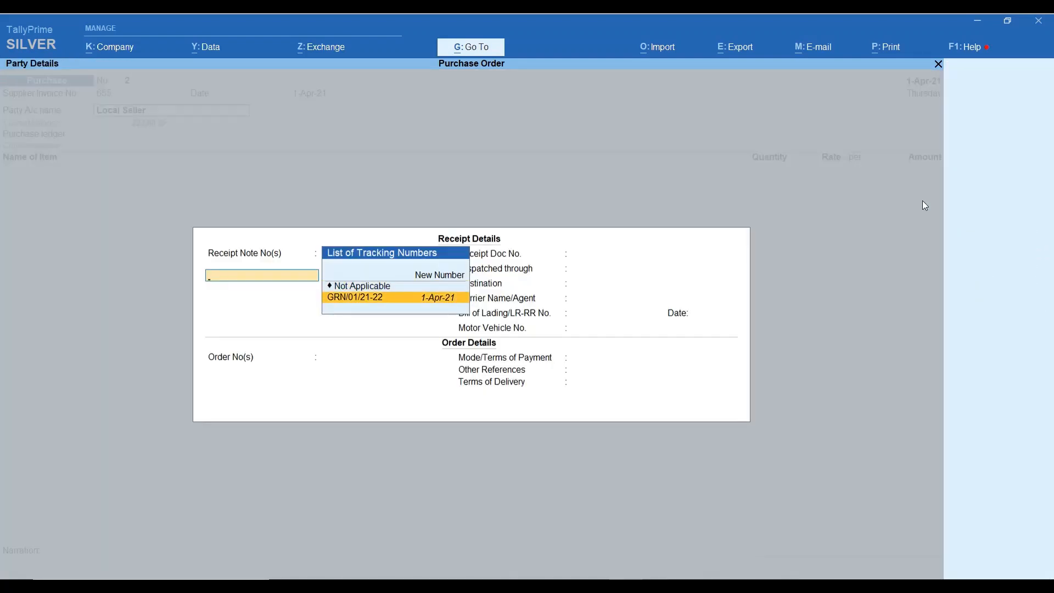
{"action": "key", "text": "Return"}
{"action": "key", "text": "Return"}
{"action": "key", "text": "Return"}
{"action": "key", "text": "Return"}
{"action": "key", "text": "Return"}
{"action": "key", "text": "Return"}
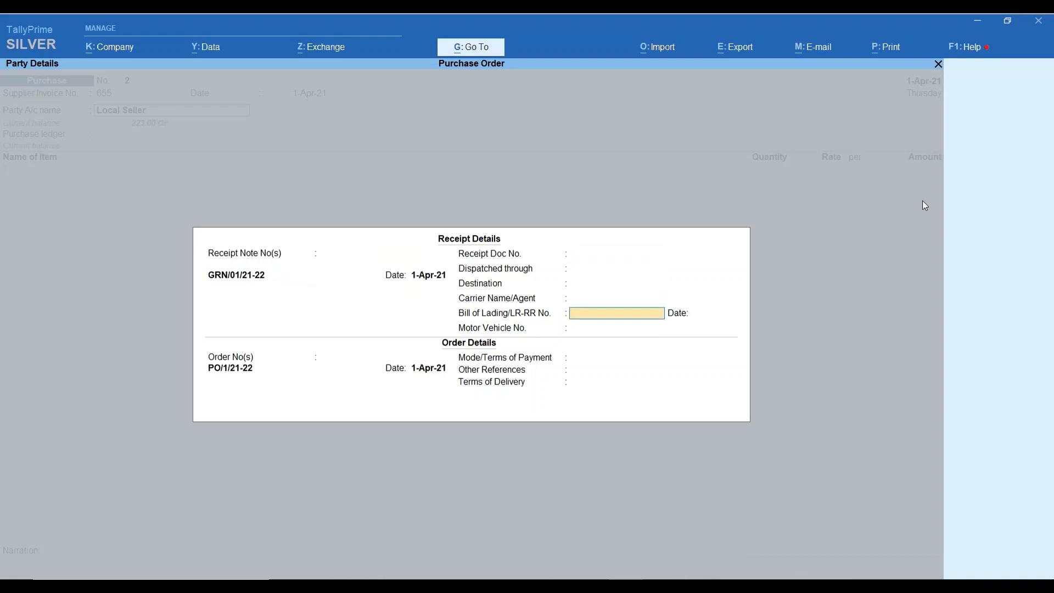
{"action": "key", "text": "Return"}
{"action": "key", "text": "Return"}
{"action": "key", "text": "Return"}
{"action": "key", "text": "Return"}
{"action": "key", "text": "Return"}
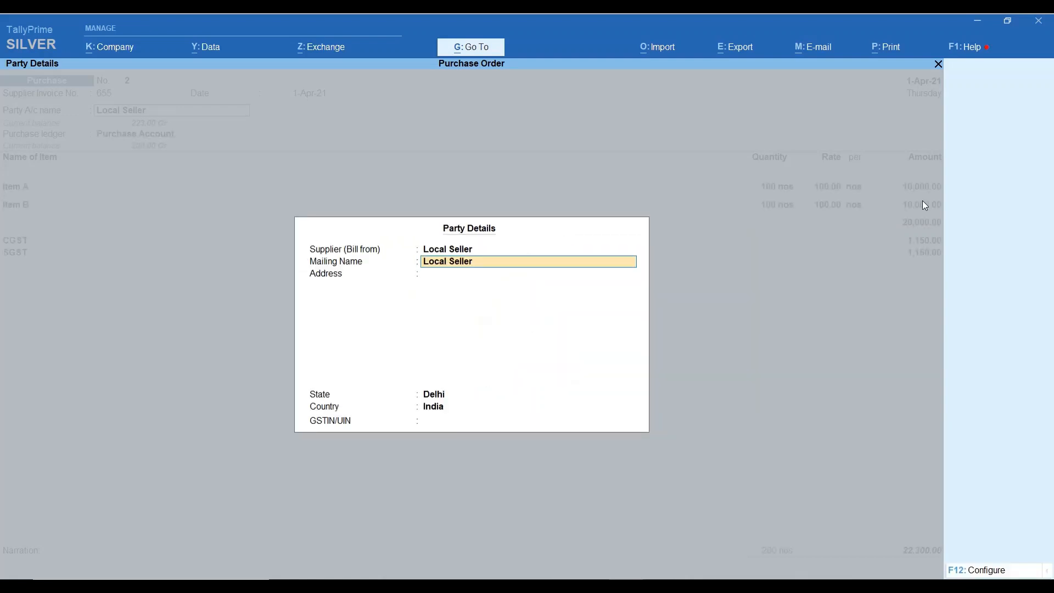
Accept the party's mailing name, state Delhi and country India, leaving the address and GSTIN/UIN blank
{"action": "key", "text": "Return"}
{"action": "key", "text": "Return"}
{"action": "key", "text": "Return"}
{"action": "key", "text": "Return"}
{"action": "key", "text": "Return"}
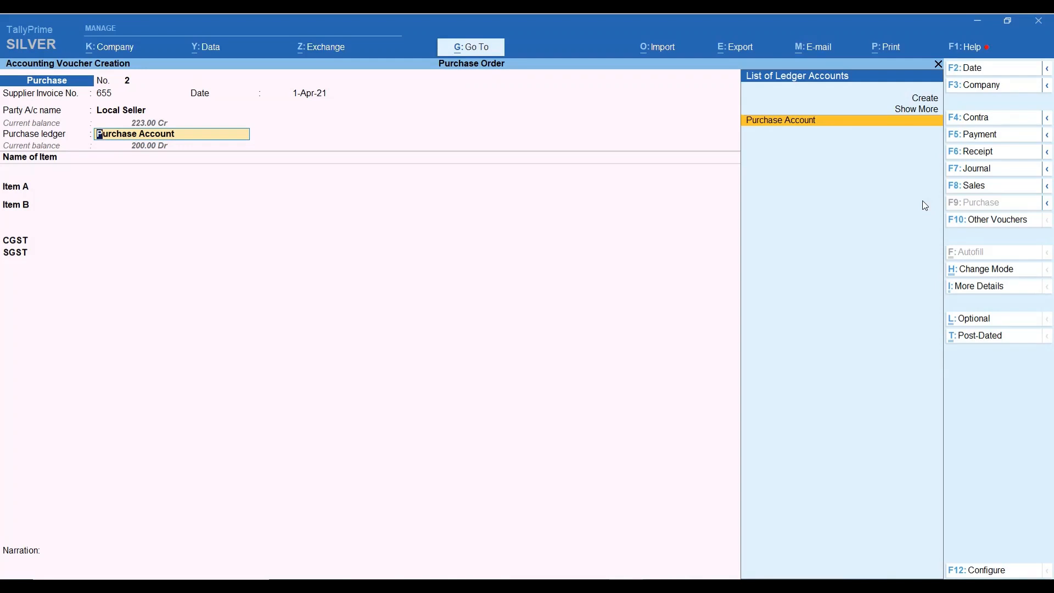
Keep Purchase Account as the purchase ledger and accept Item A's allocation of 100 nos at 100.00 against tracking number GRN/01/21-22
{"action": "key", "text": "Return"}
{"action": "key", "text": "Return"}
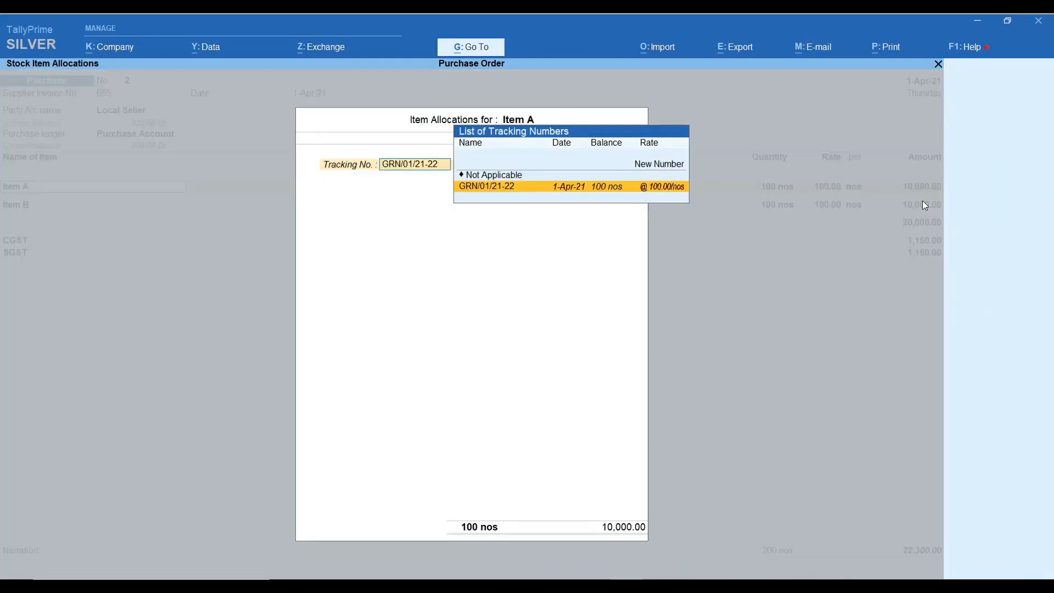
{"action": "key", "text": "Return"}
{"action": "key", "text": "Return"}
{"action": "key", "text": "Return"}
{"action": "key", "text": "Return"}
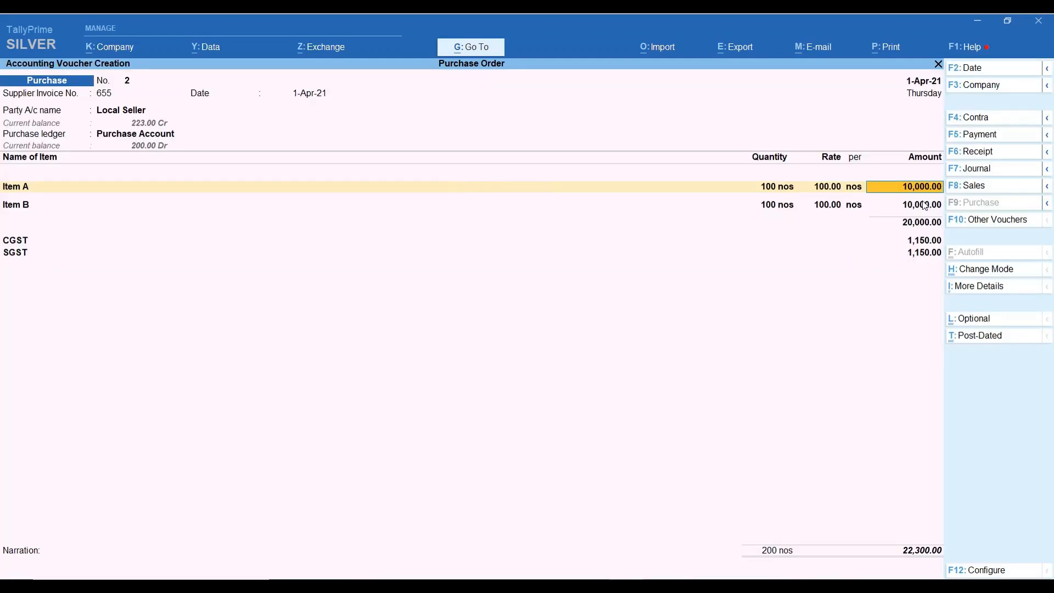
Accept Item B's allocation of 100 nos at 100.00 against tracking number GRN/01/21-22
{"action": "key", "text": "Return"}
{"action": "key", "text": "Return"}
{"action": "key", "text": "Return"}
{"action": "key", "text": "Return"}
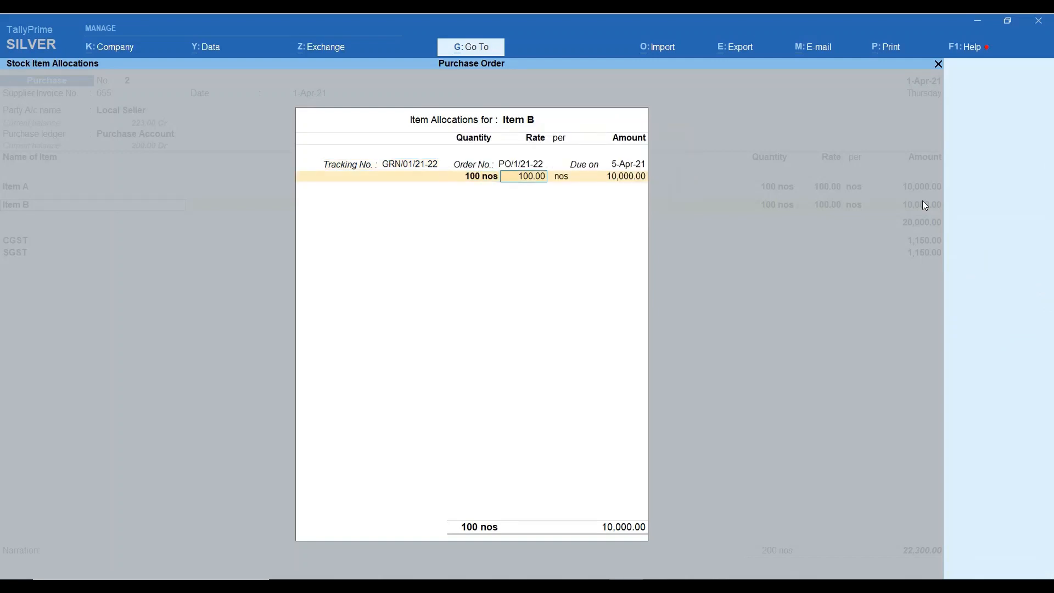
{"action": "key", "text": "Return"}
{"action": "key", "text": "Return"}
{"action": "key", "text": "Return"}
{"action": "key", "text": "Return"}
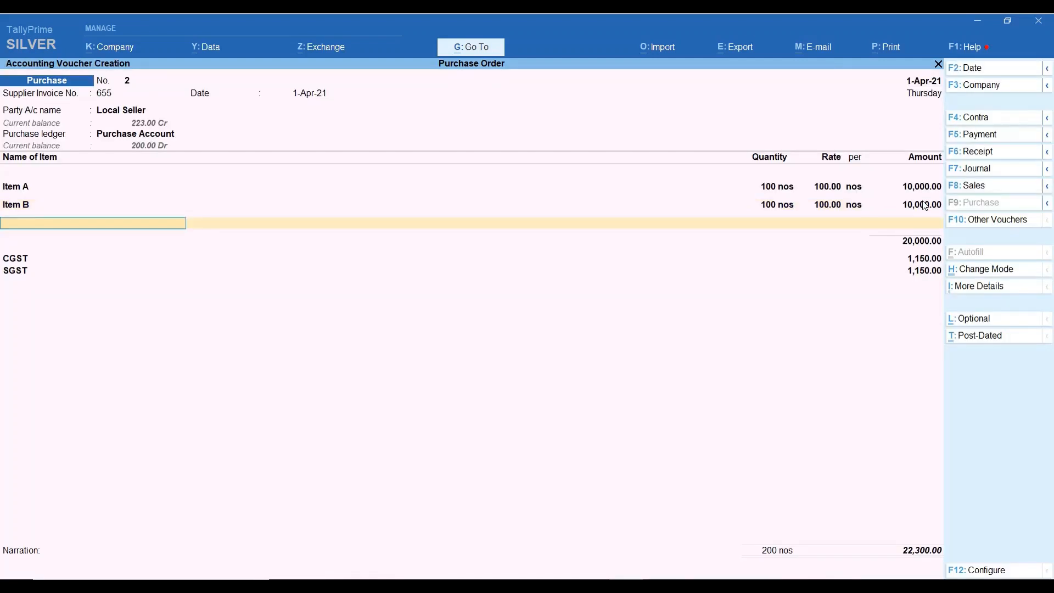
Keep the CGST and SGST ledgers and an empty narration, save the purchase voucher, and return to the Gateway of Tally
{"action": "key", "text": "Return"}
{"action": "key", "text": "Return"}
{"action": "key", "text": "Return"}
{"action": "key", "text": "Return"}
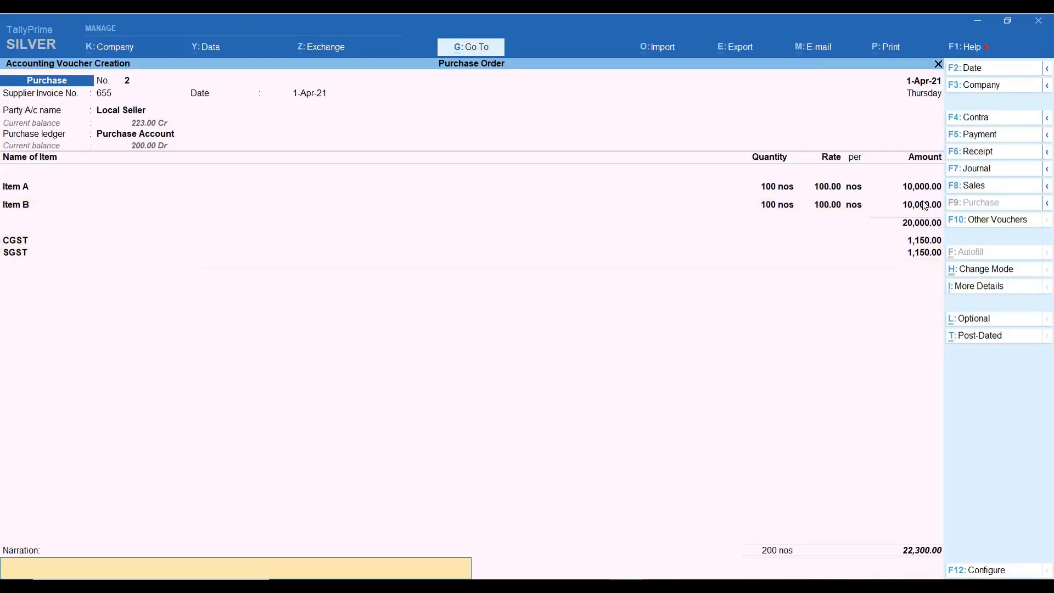
{"action": "key", "text": "Return"}
{"action": "key", "text": "Return"}
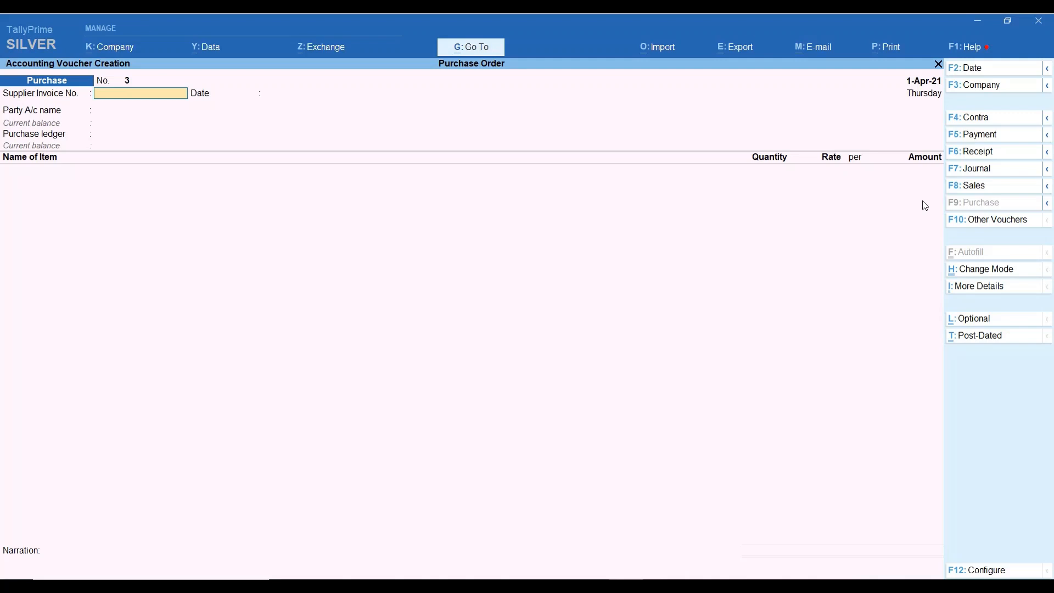
{"action": "key", "text": "Escape"}
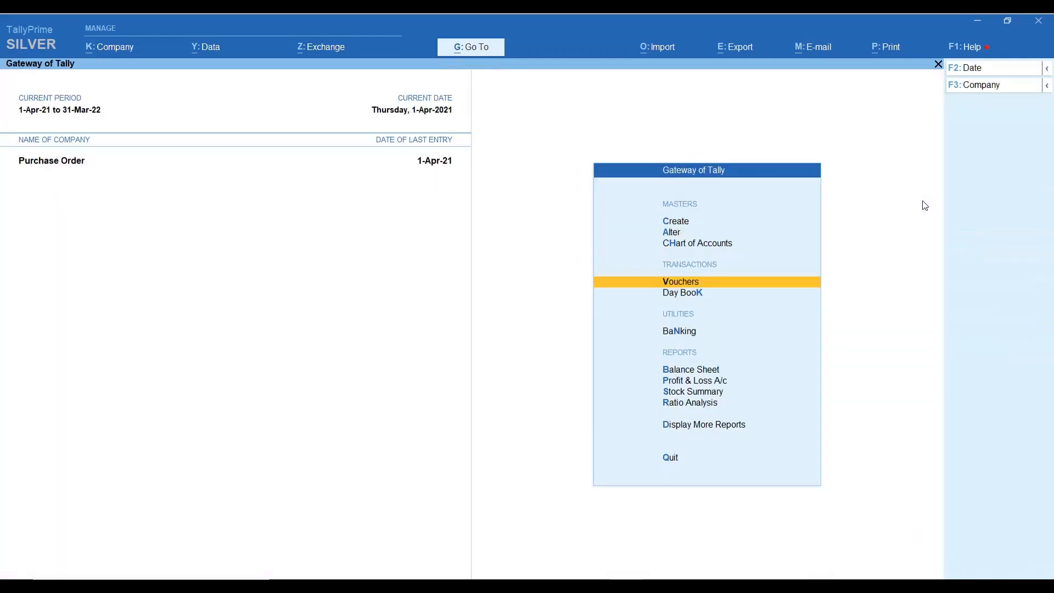
Open the ledger vouchers report for Local Seller from the account books
{"action": "key", "text": "Up"}
{"action": "key", "text": "Up"}
{"action": "key", "text": "Up"}
{"action": "key", "text": "d"}
{"action": "key", "text": "a"}
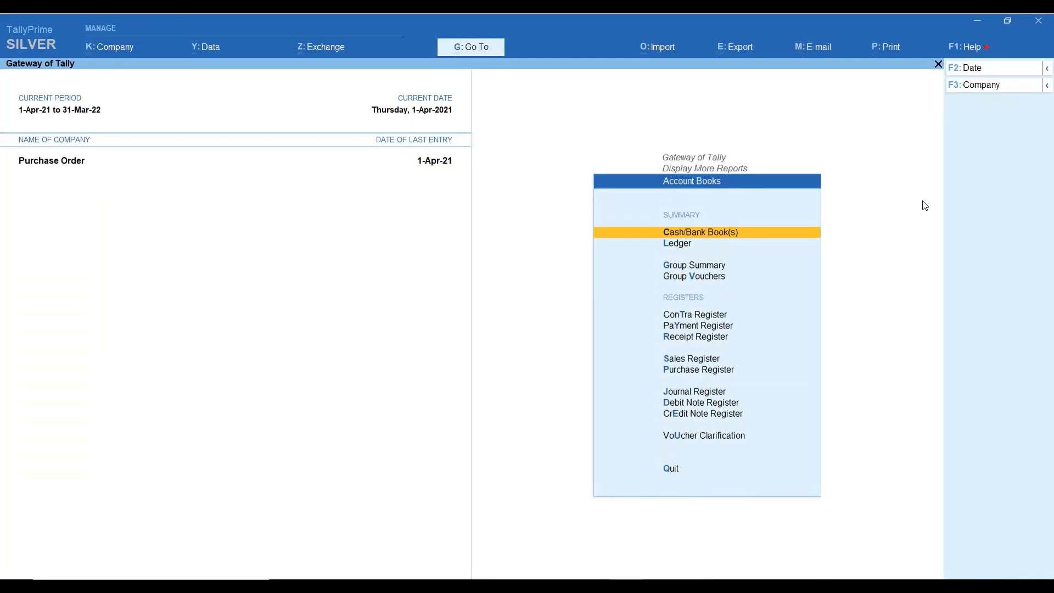
{"action": "key", "text": "l"}
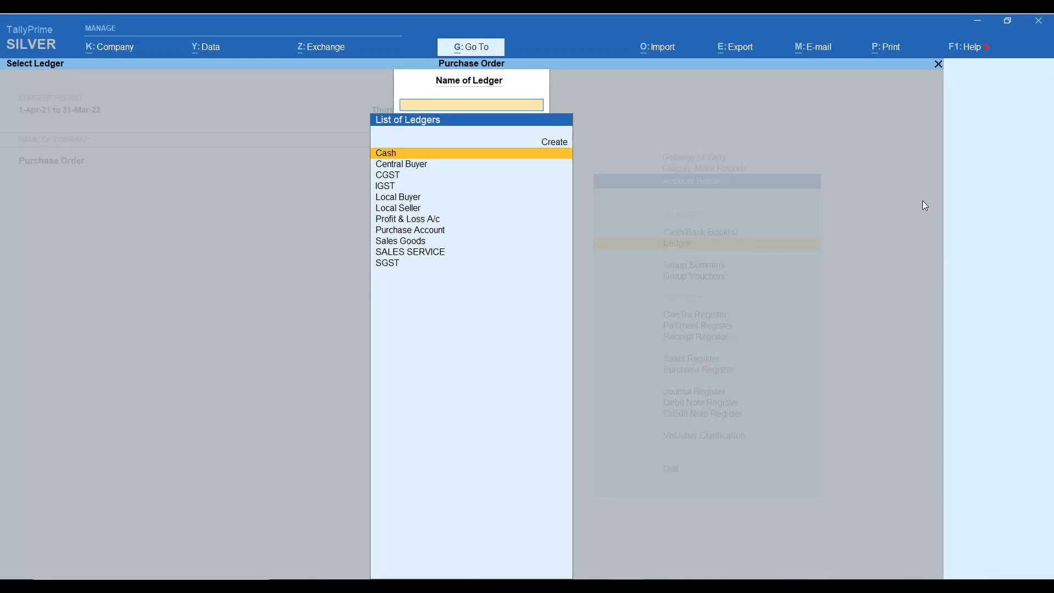
{"action": "key", "text": "Down"}
{"action": "key", "text": "Down"}
{"action": "key", "text": "Down"}
{"action": "key", "text": "Down"}
{"action": "key", "text": "Down"}
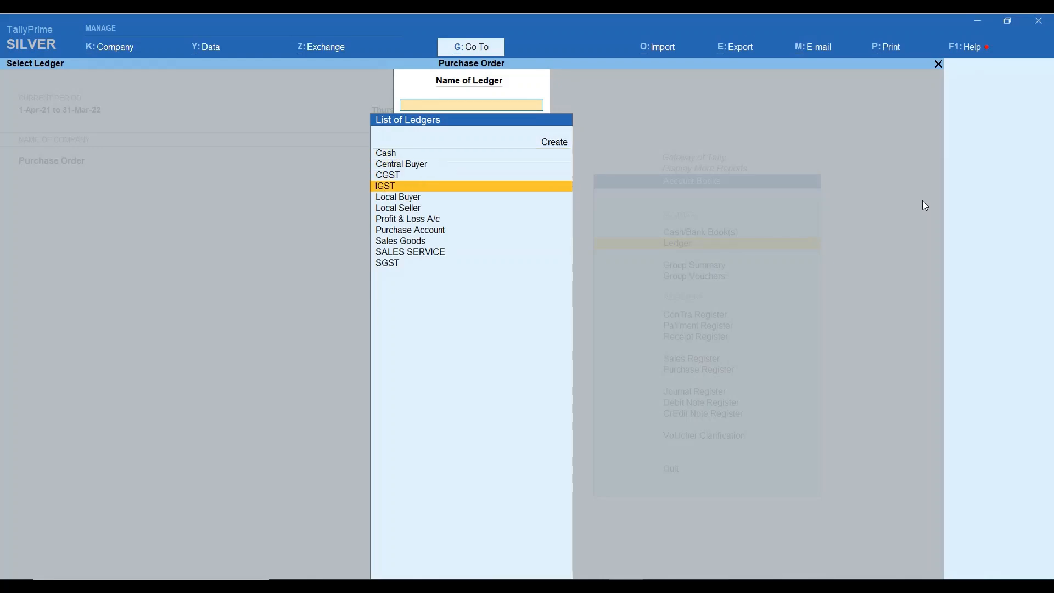
{"action": "key", "text": "Return"}
{"action": "key", "text": "Down"}
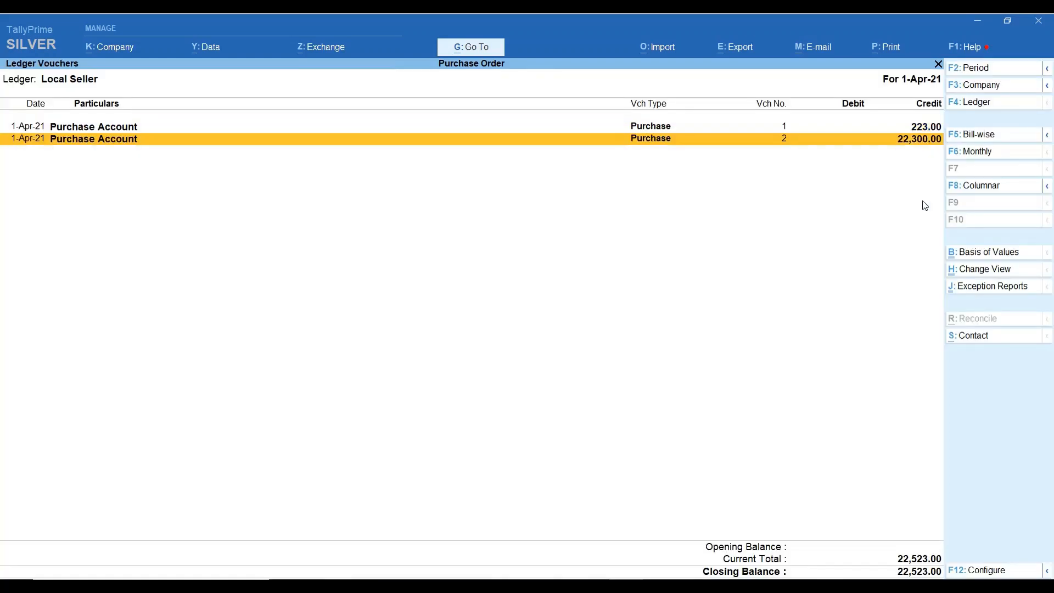
View purchase voucher no. 2 from the Local Seller ledger, close it without changes, and return to the Gateway of Tally
{"action": "key", "text": "Up"}
{"action": "key", "text": "Down"}
{"action": "key", "text": "Return"}
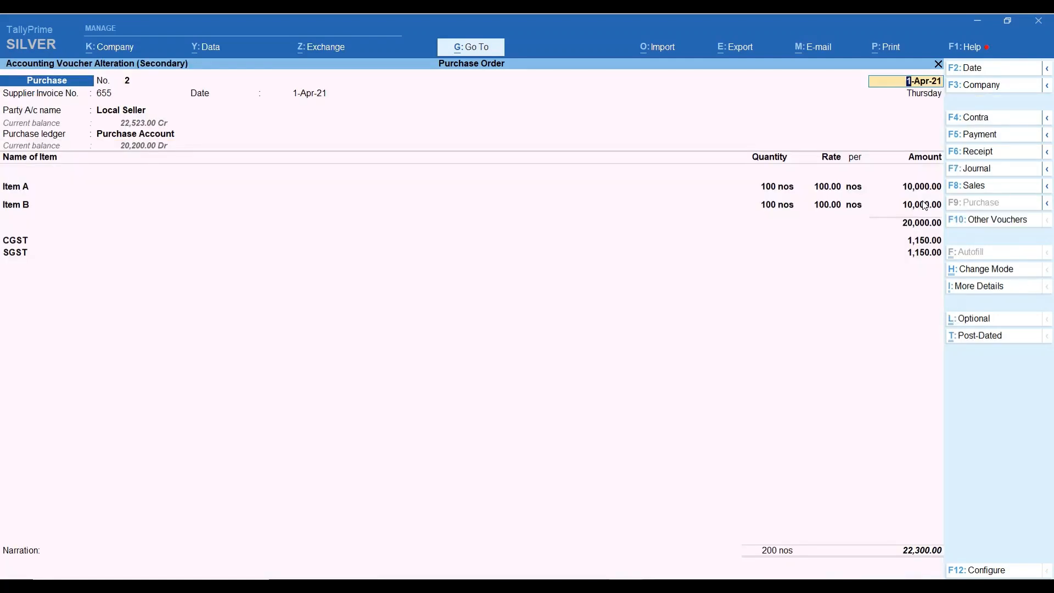
{"action": "key", "text": "Escape"}
{"action": "key", "text": "y"}
{"action": "key", "text": "Escape"}
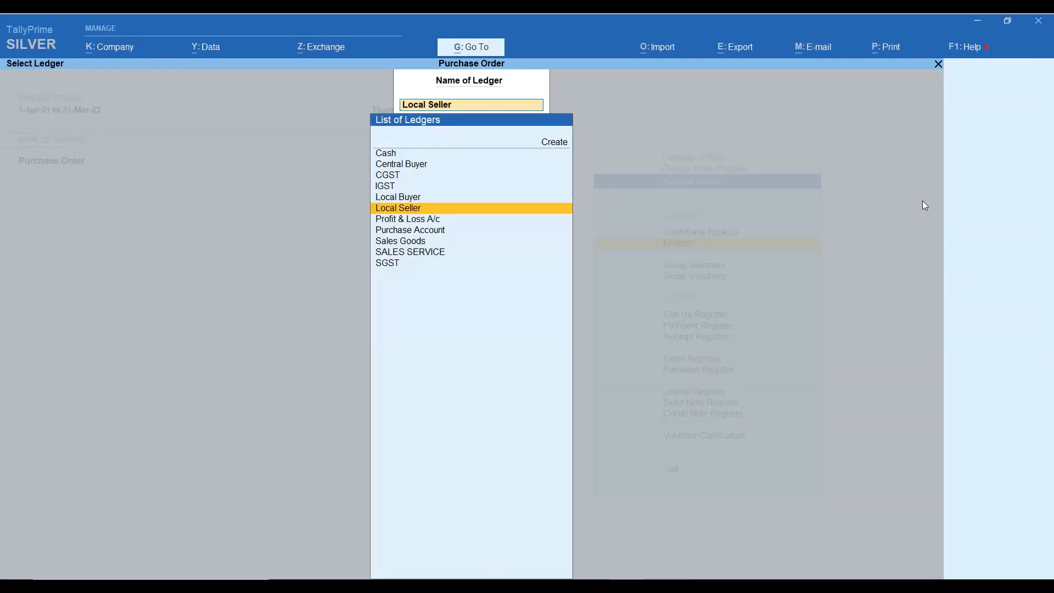
{"action": "key", "text": "Escape"}
{"action": "key", "text": "Escape"}
{"action": "key", "text": "Escape"}
{"action": "key", "text": "Escape"}
{"action": "key", "text": "n"}
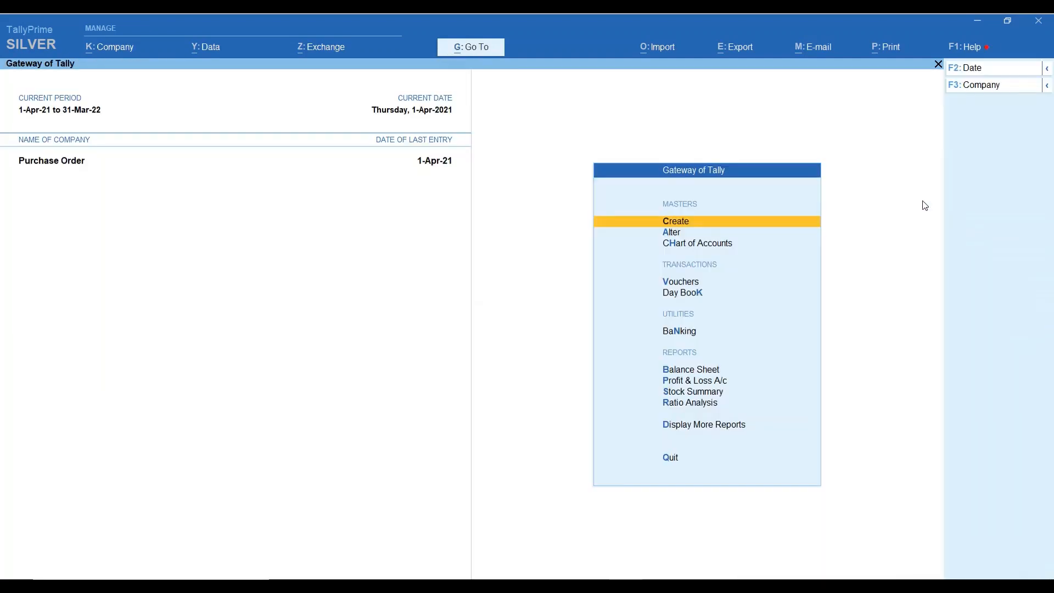
Review the closing quantity, rate and value of Item A and Item B in the Stock Summary
{"action": "key", "text": "s"}
{"action": "key", "text": "Down"}
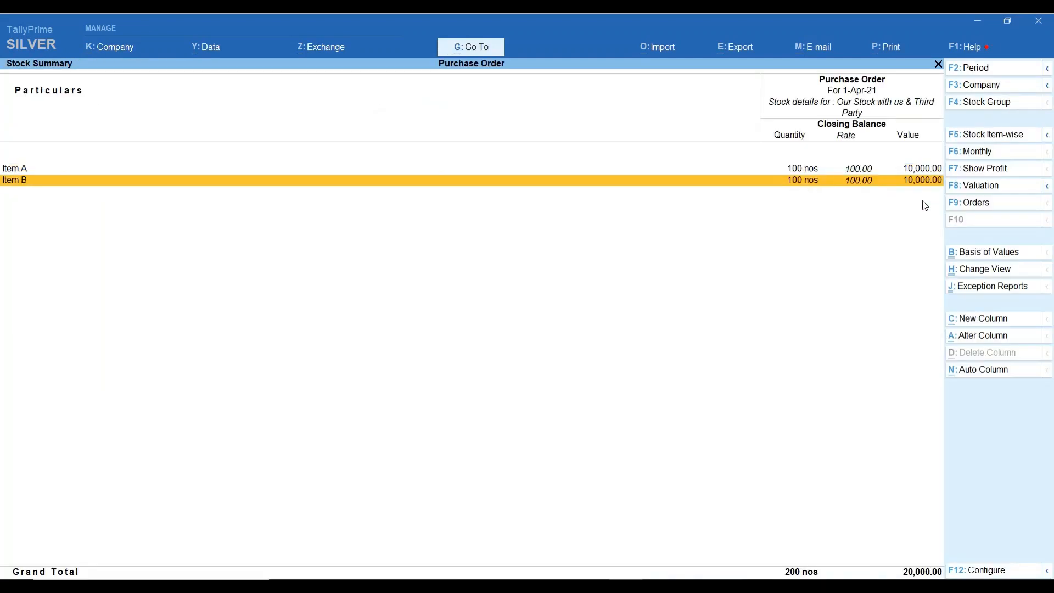
{"action": "key", "text": "Up"}
{"action": "key", "text": "Down"}
{"action": "key", "text": "Up"}
{"action": "key", "text": "Down"}
{"action": "key", "text": "Escape"}
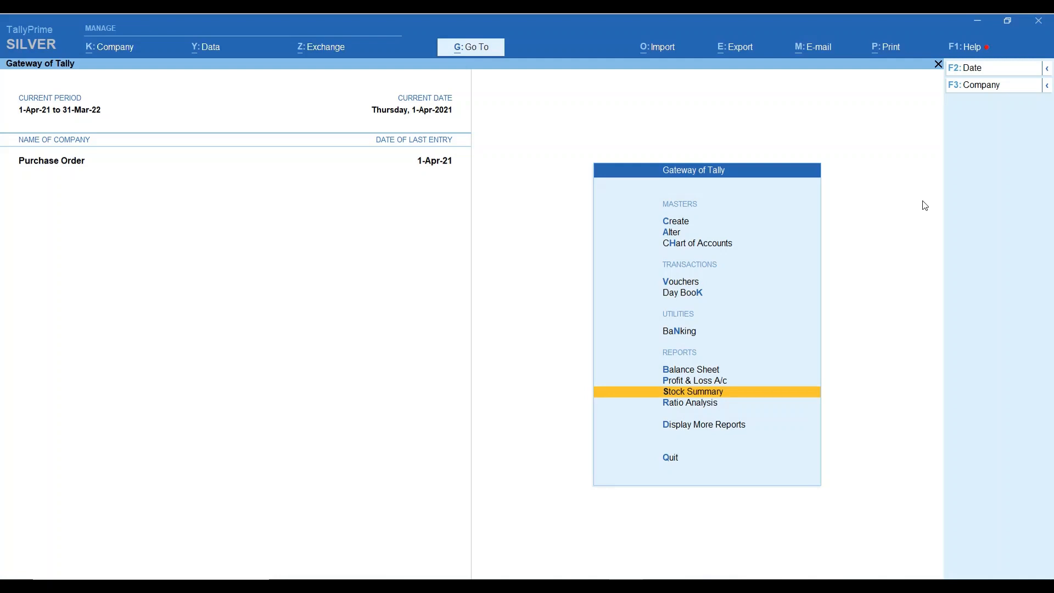
{"action": "key", "text": "Escape"}
{"action": "key", "text": "Escape"}
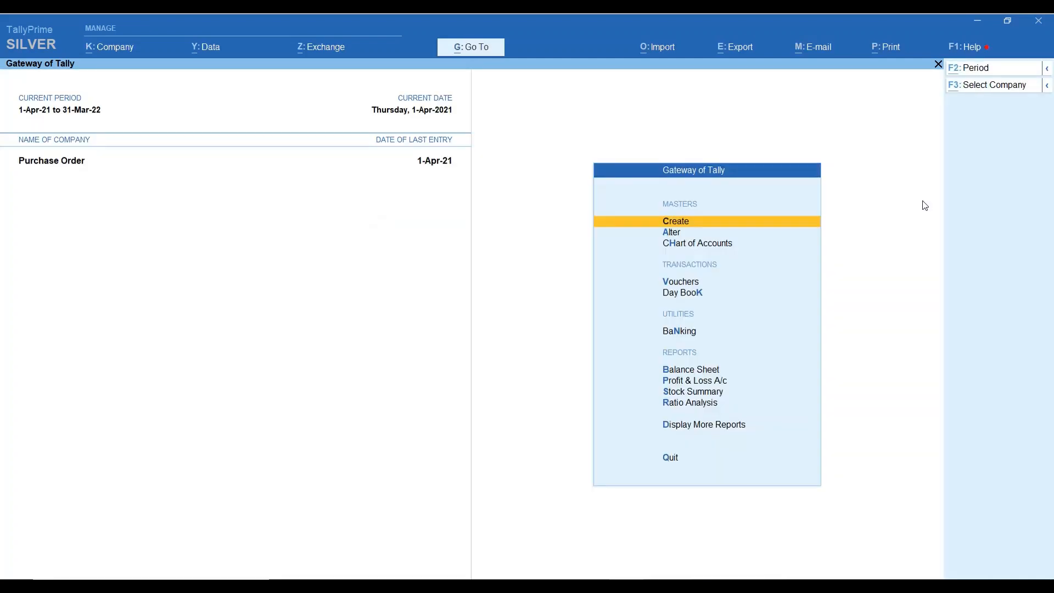
{"action": "key", "text": "alt+F2"}
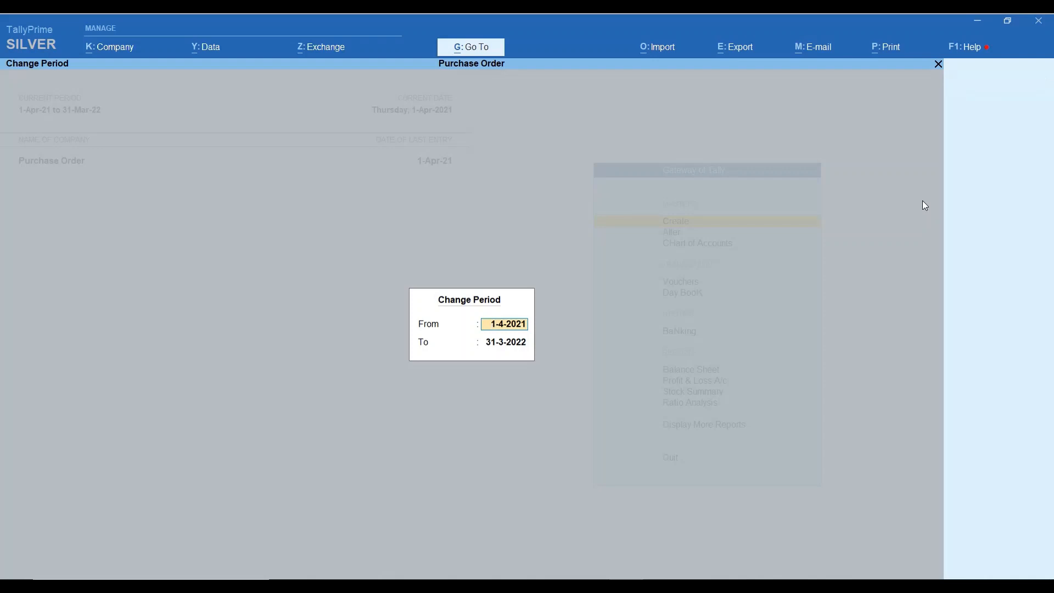
{"action": "key", "text": "Escape"}
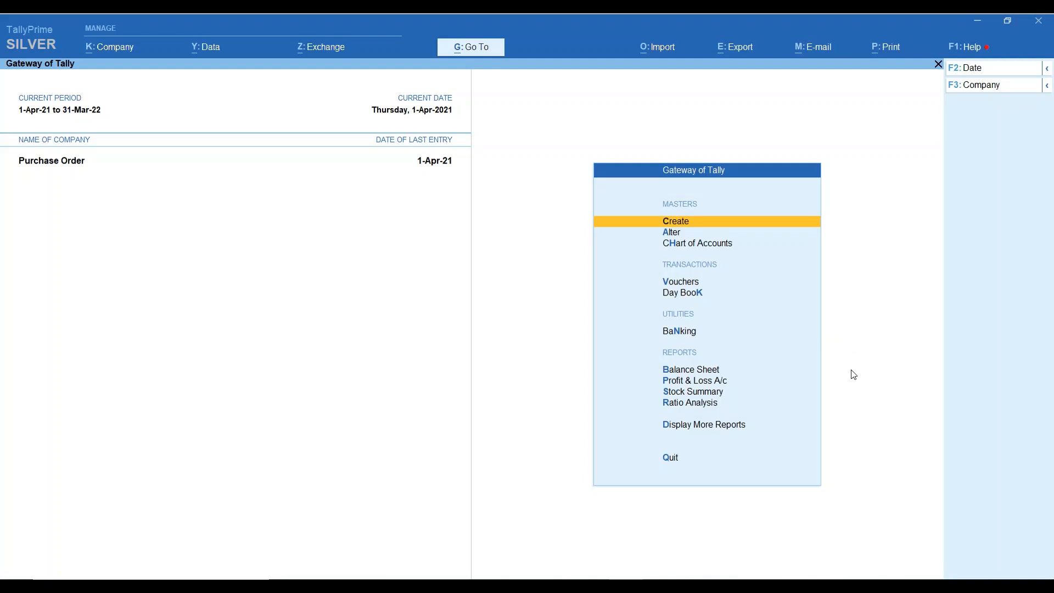
Start a new purchase order voucher
{"action": "key", "text": "v"}
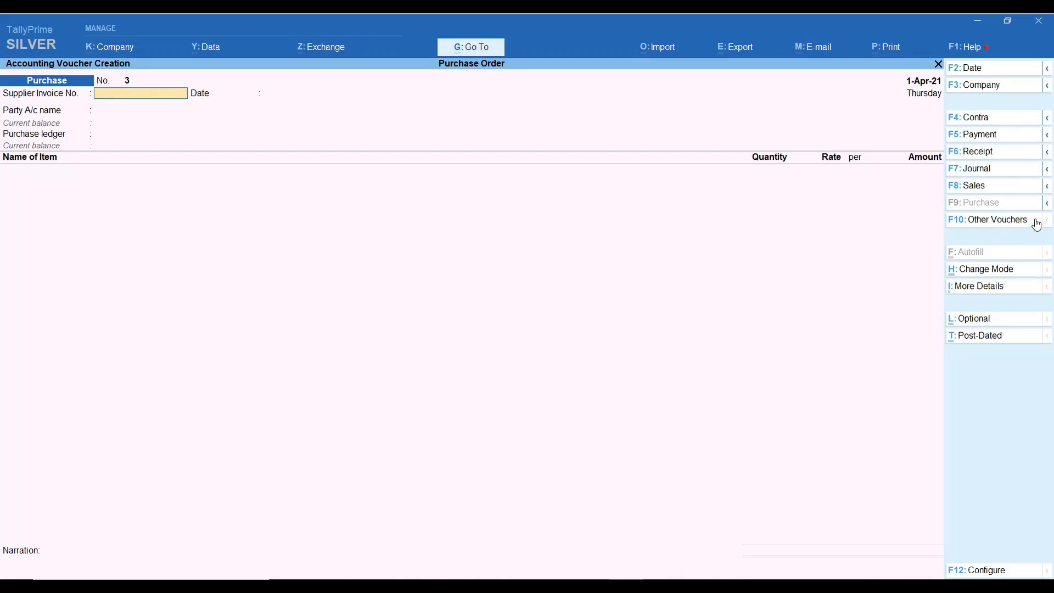
{"action": "mouse_move", "coordinate": [1049, 205]}
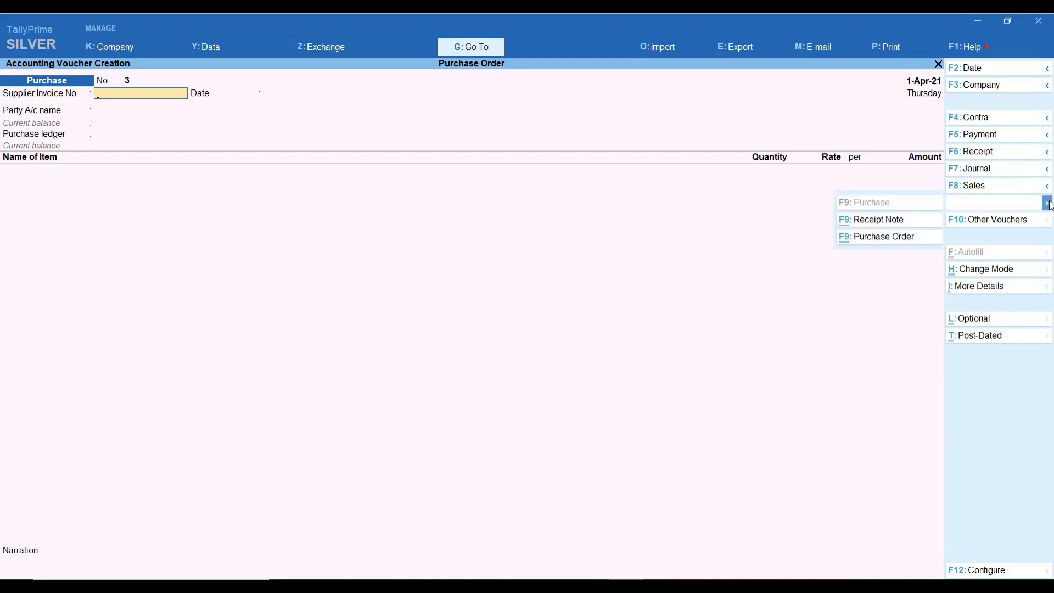
{"action": "key", "text": "Return"}
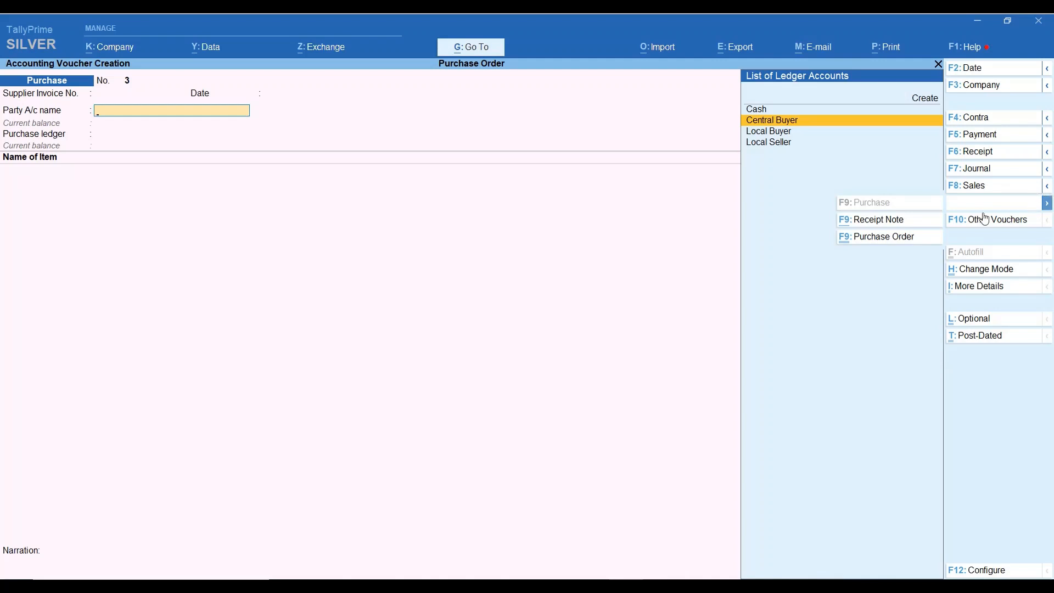
{"action": "left_click", "coordinate": [897, 238]}
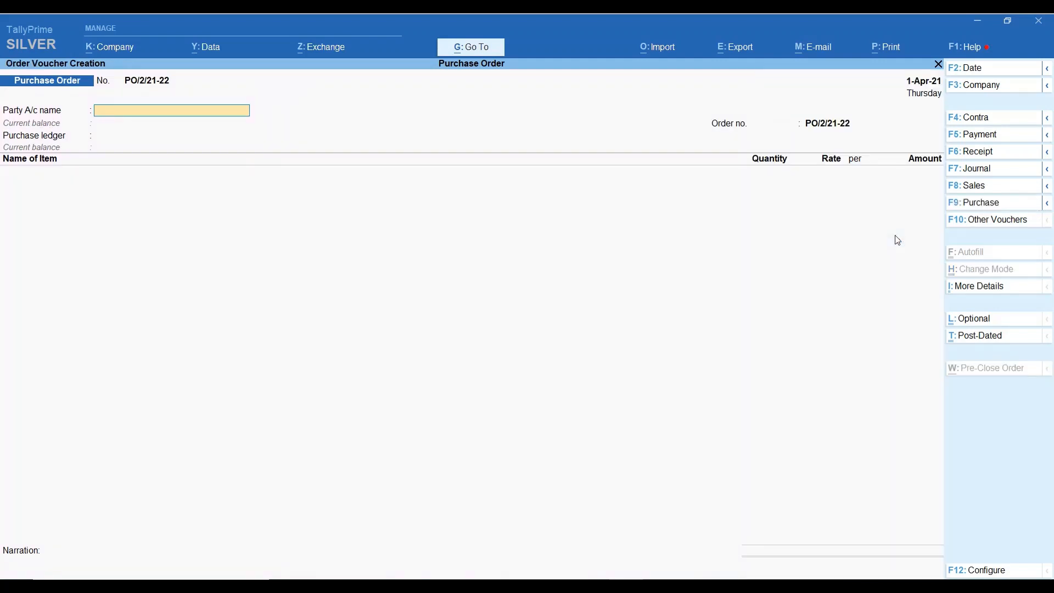
Choose Local Seller as the party, leaving the order and receipt details blank and accepting the default party details
{"action": "type", "text": "SE"}
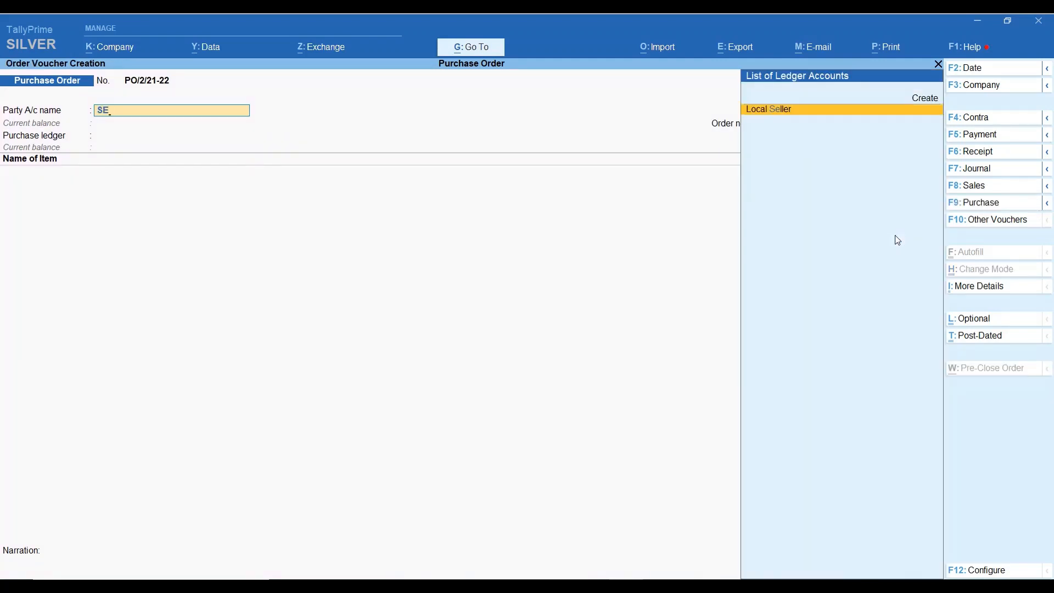
{"action": "key", "text": "Return"}
{"action": "key", "text": "Return"}
{"action": "key", "text": "Return"}
{"action": "key", "text": "Return"}
{"action": "key", "text": "Return"}
{"action": "key", "text": "Return"}
{"action": "key", "text": "Return"}
{"action": "key", "text": "Return"}
{"action": "key", "text": "Return"}
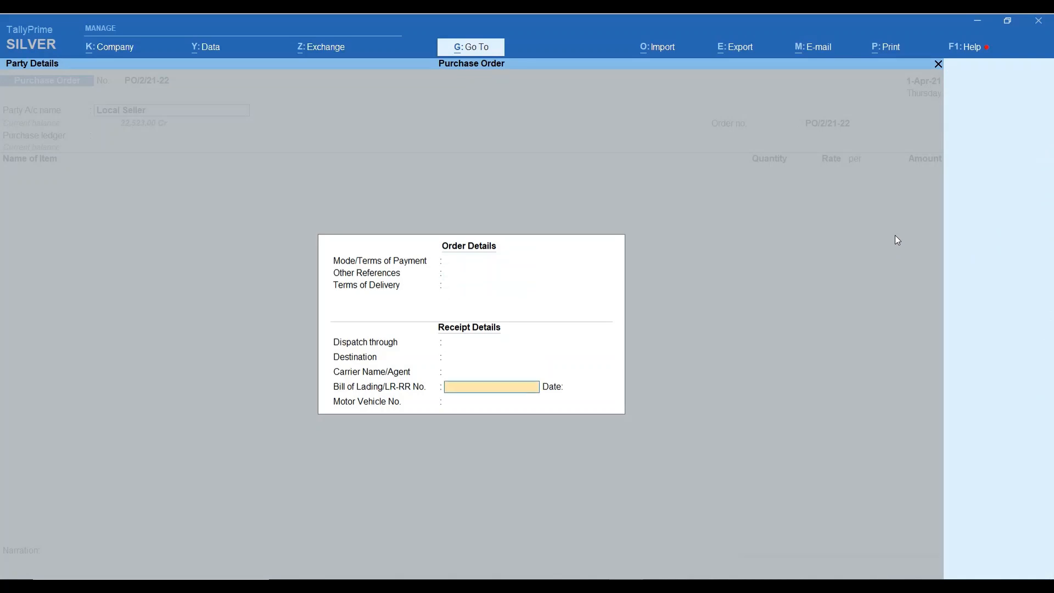
{"action": "key", "text": "Return"}
{"action": "key", "text": "Return"}
{"action": "key", "text": "Return"}
{"action": "key", "text": "Return"}
{"action": "key", "text": "Return"}
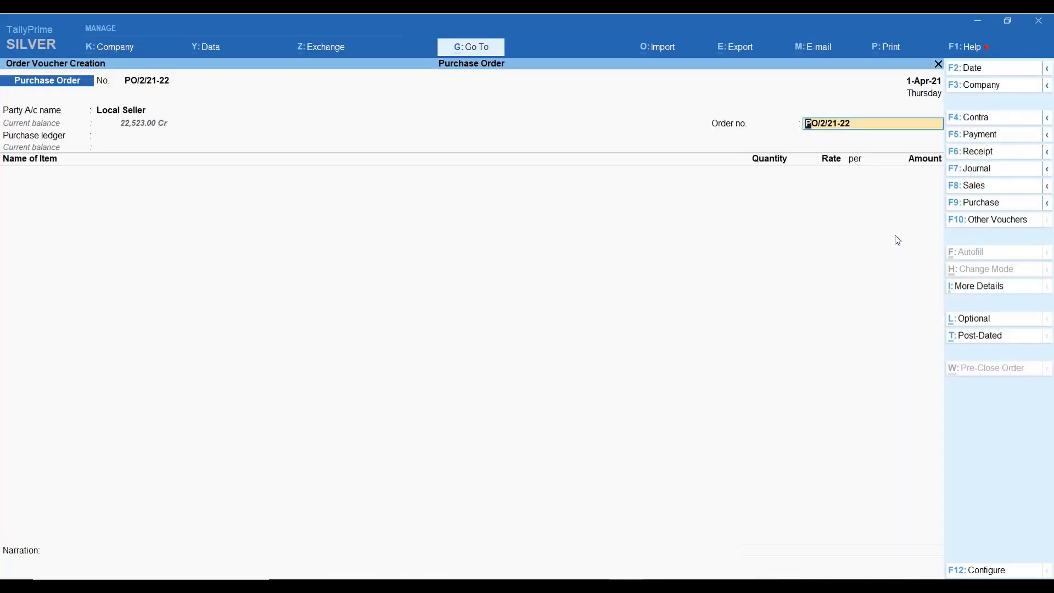
Keep order number PO/2/21-22 and Purchase Account, and add Item A with 200 nos at 100.00, due on 1-Apr-21
{"action": "key", "text": "Return"}
{"action": "key", "text": "Return"}
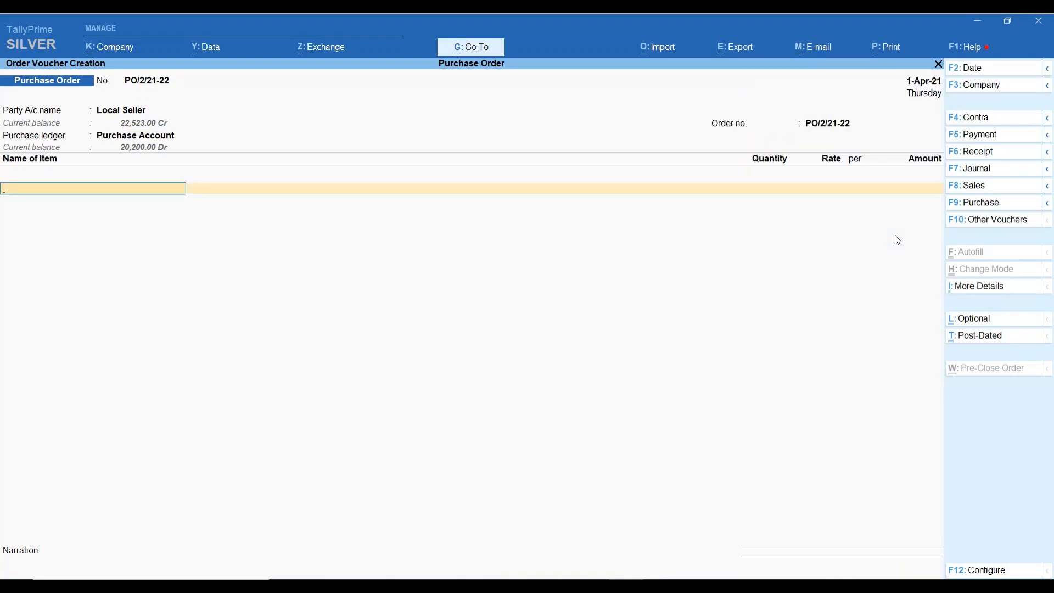
{"action": "type", "text": "x"}
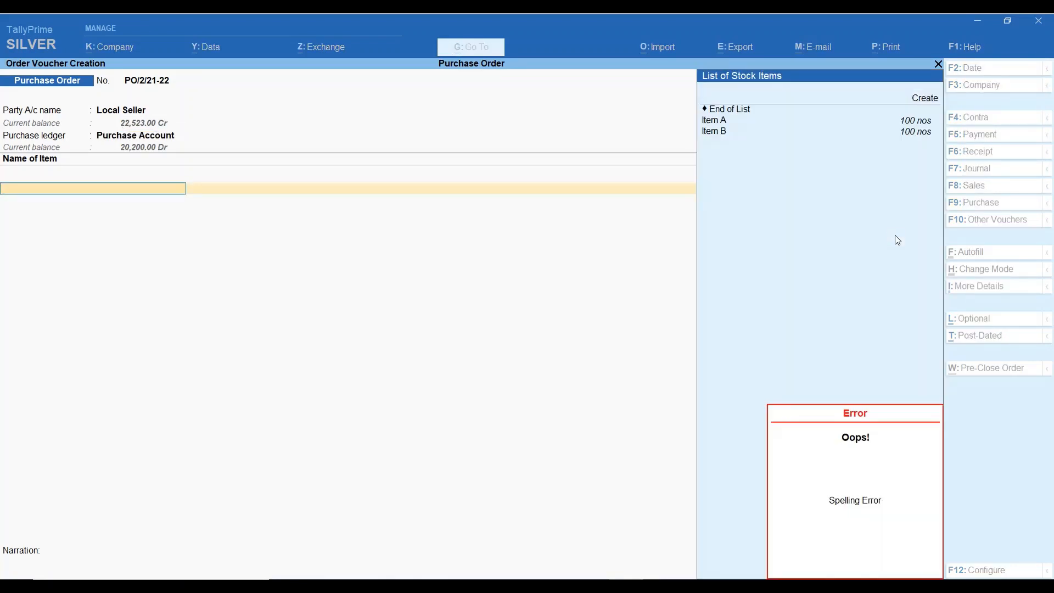
{"action": "key", "text": "Down"}
{"action": "key", "text": "Return"}
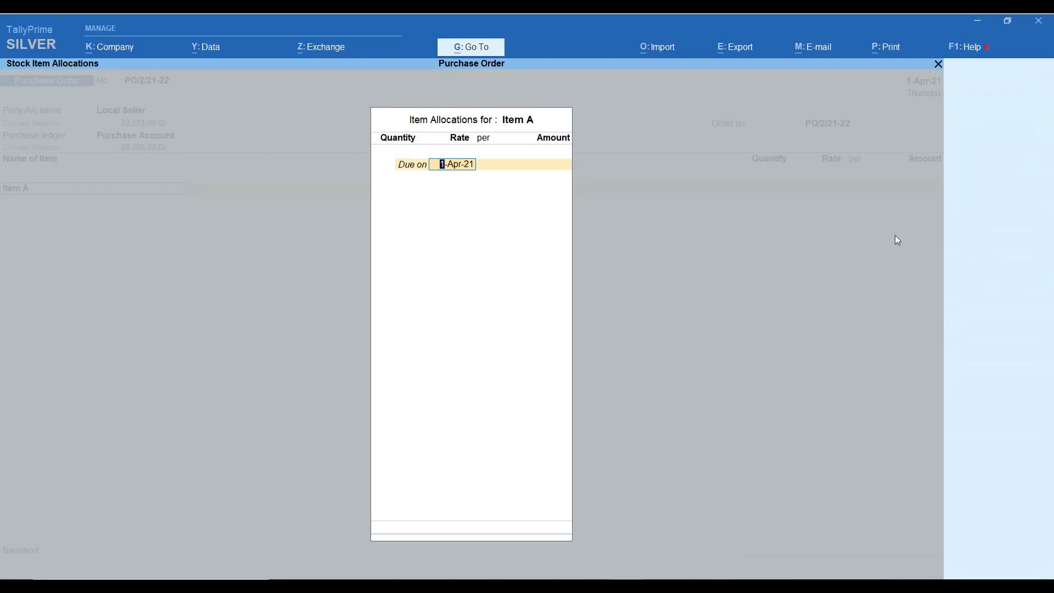
{"action": "key", "text": "Return"}
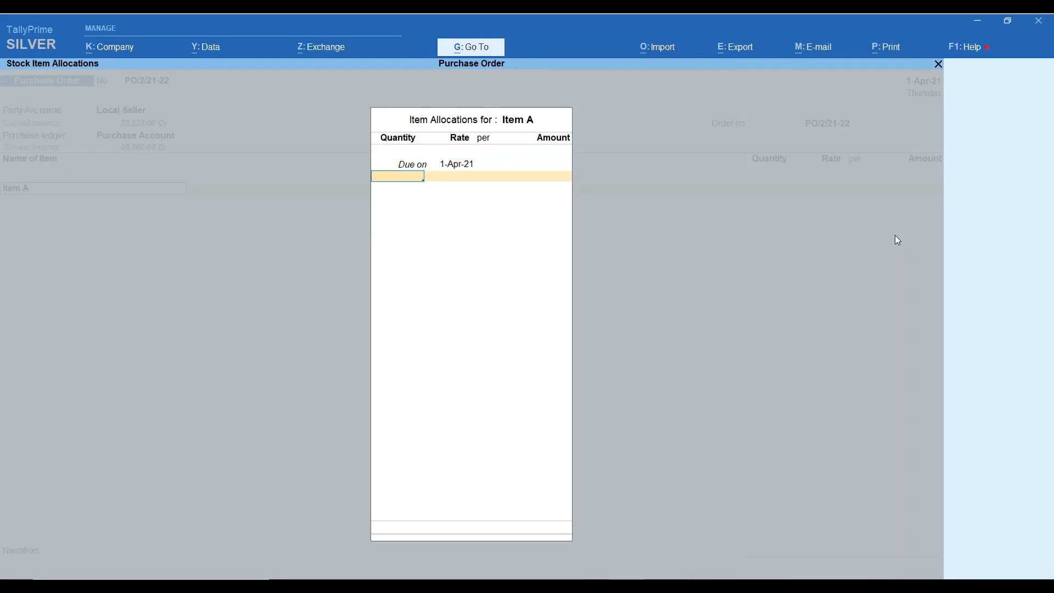
{"action": "type", "text": "200"}
{"action": "key", "text": "Return"}
{"action": "key", "text": "Return"}
{"action": "key", "text": "Return"}
{"action": "key", "text": "Return"}
{"action": "key", "text": "Return"}
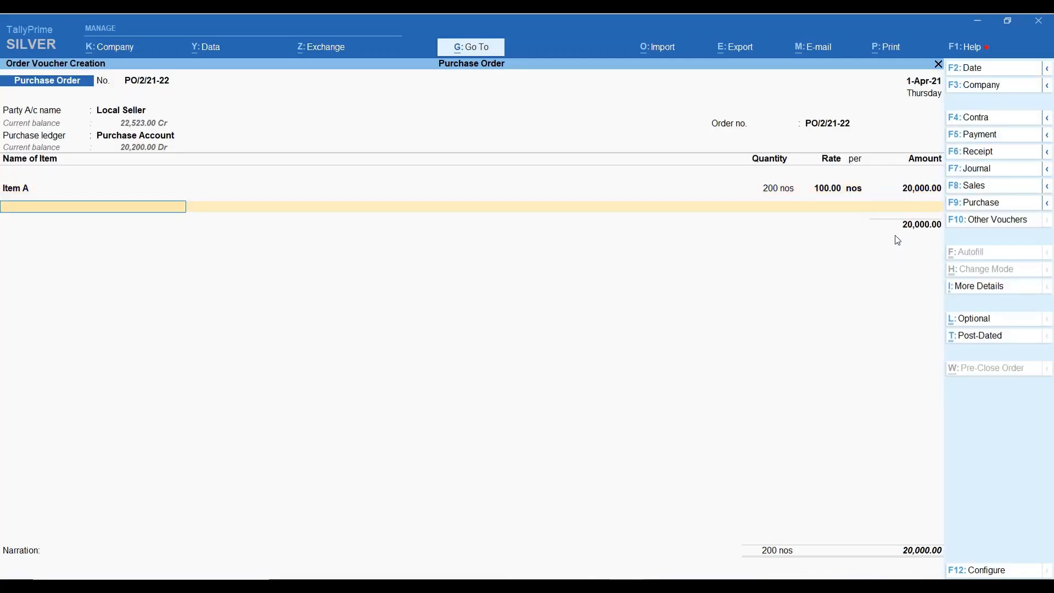
Add Item B to the purchase order with 200 nos at 100.00, due on 1-Apr-21
{"action": "type", "text": "IT"}
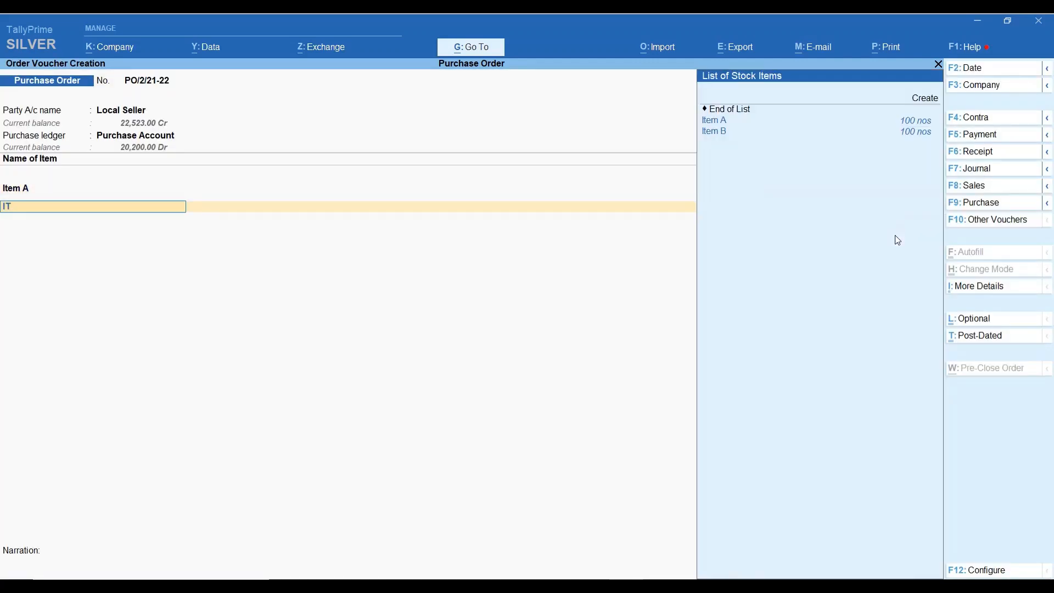
{"action": "key", "text": "Down"}
{"action": "key", "text": "Down"}
{"action": "key", "text": "Return"}
{"action": "key", "text": "Return"}
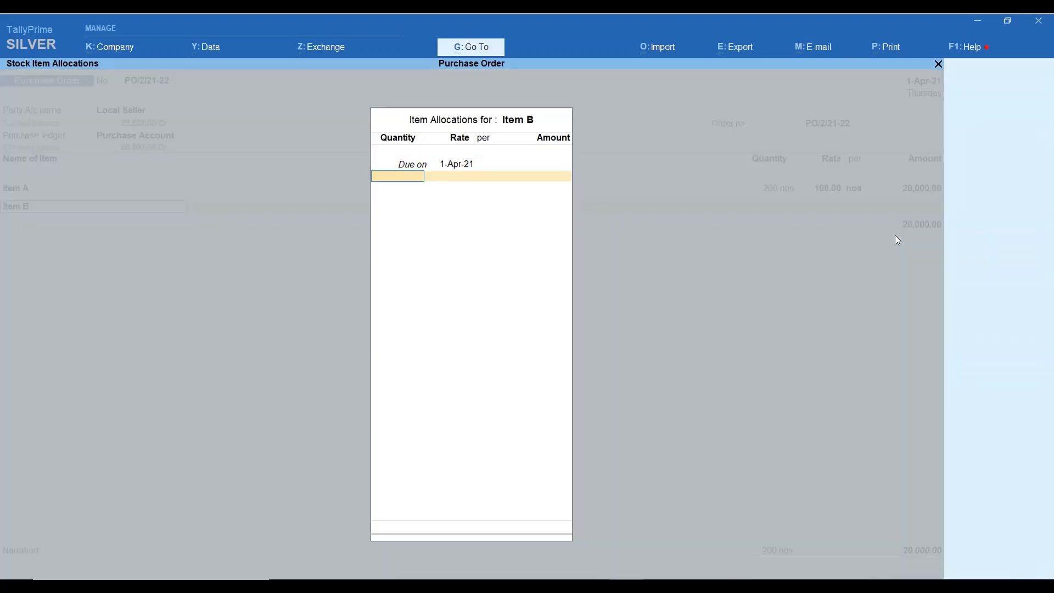
{"action": "type", "text": "200"}
{"action": "key", "text": "Return"}
{"action": "key", "text": "Return"}
{"action": "key", "text": "Return"}
{"action": "key", "text": "Return"}
{"action": "key", "text": "Return"}
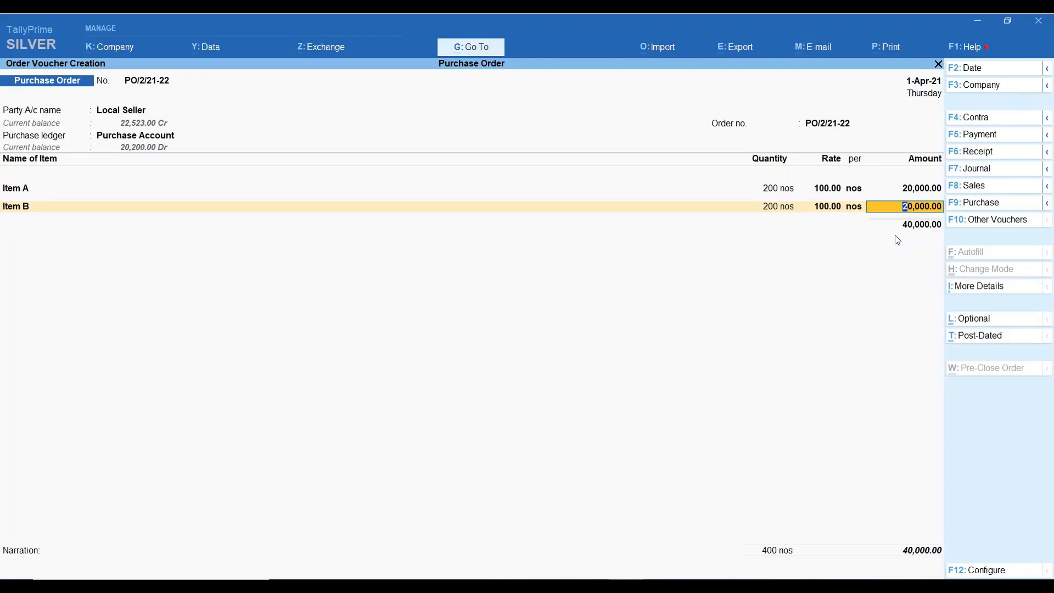
{"action": "key", "text": "Return"}
End the item list, leave the narration empty, and save purchase order PO/2/21-22
{"action": "key", "text": "Return"}
{"action": "key", "text": "Return"}
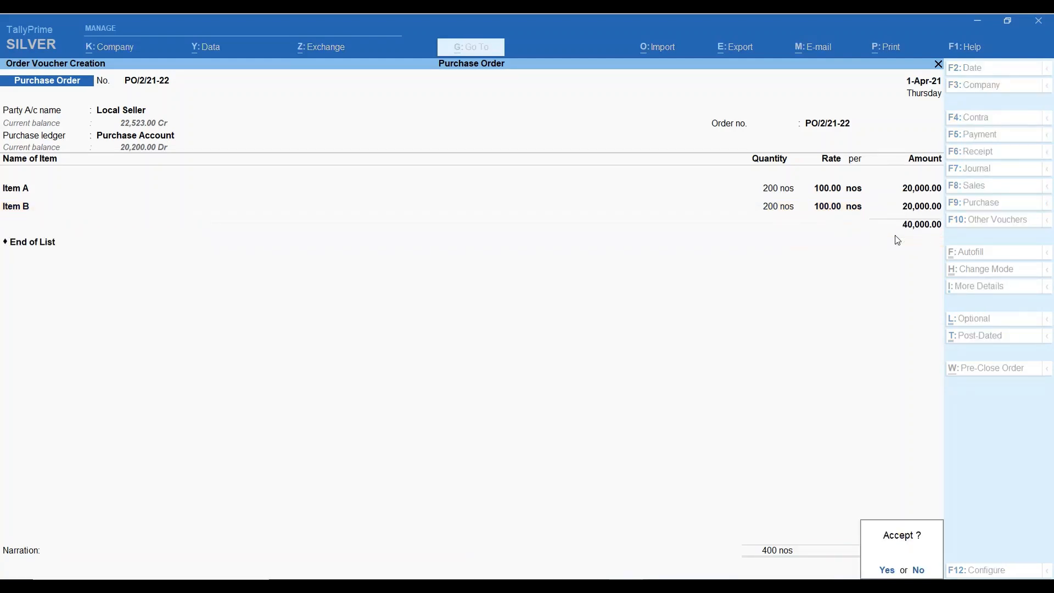
{"action": "key", "text": "Return"}
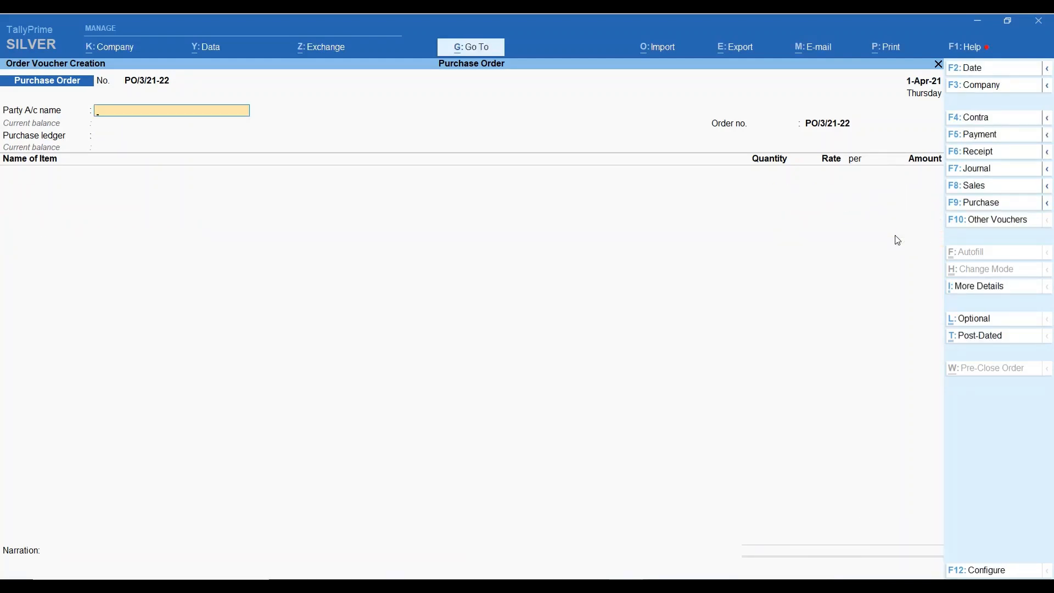
Choose Local Seller as the party for purchase order PO/3/21-22 and leave all order and receipt details blank
{"action": "type", "text": "SE"}
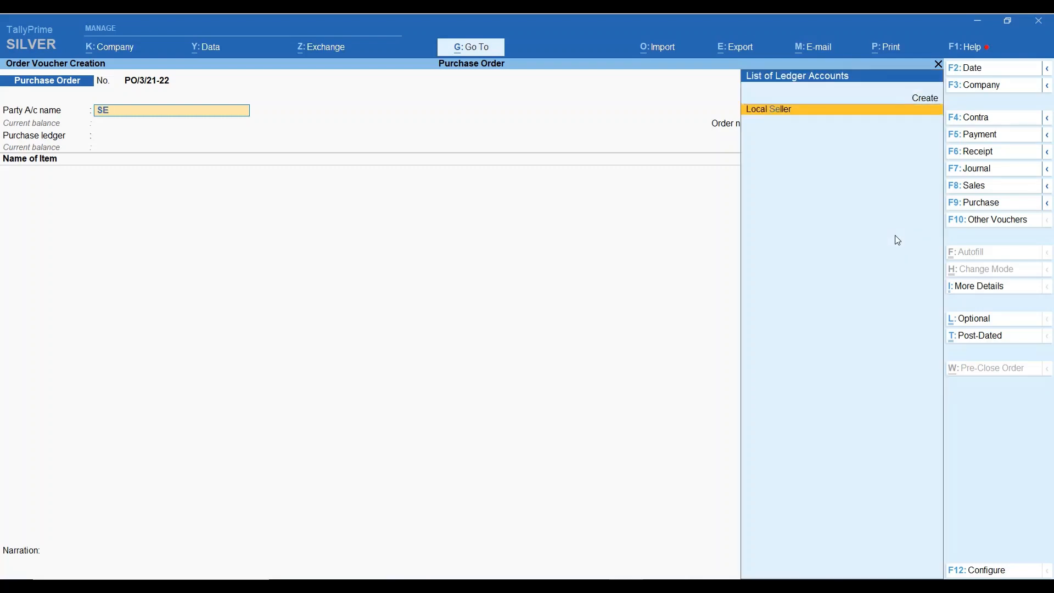
{"action": "key", "text": "Return"}
{"action": "key", "text": "Return"}
{"action": "key", "text": "Return"}
{"action": "key", "text": "Return"}
{"action": "key", "text": "Return"}
{"action": "key", "text": "Return"}
{"action": "key", "text": "Return"}
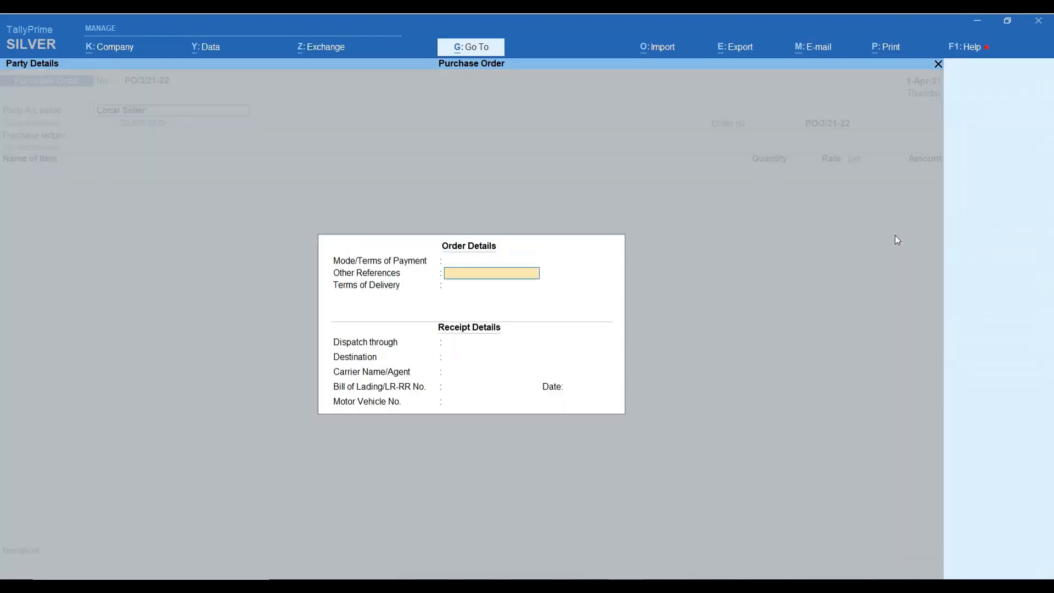
{"action": "key", "text": "Return"}
{"action": "key", "text": "Return"}
{"action": "key", "text": "Return"}
{"action": "key", "text": "Return"}
{"action": "key", "text": "Return"}
{"action": "key", "text": "Return"}
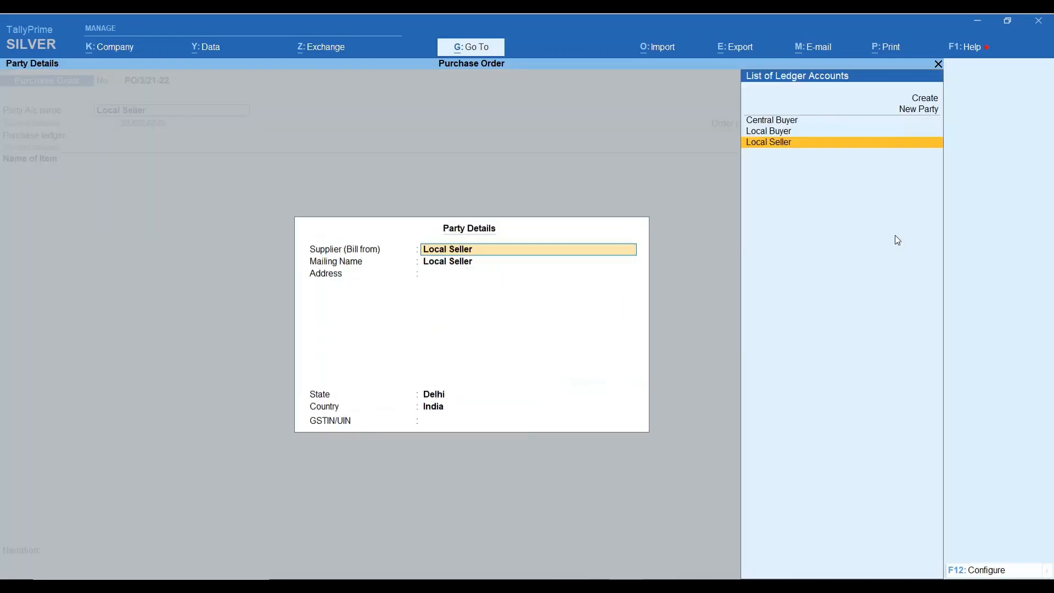
Accept Local Seller as supplier and mailing name with state Delhi and country India, leaving the address and GSTIN/UIN blank
{"action": "key", "text": "Return"}
{"action": "key", "text": "Return"}
{"action": "key", "text": "Return"}
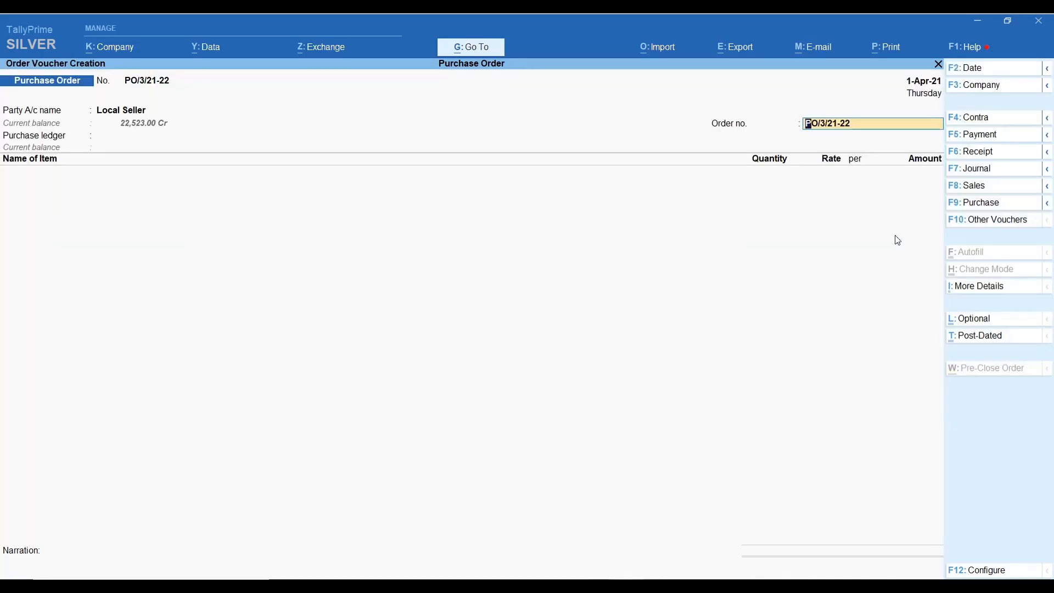
Use Purchase Account as the purchase ledger and add Item A with 300 nos at 100.00, due on 1-Apr-21
{"action": "key", "text": "Return"}
{"action": "key", "text": "Return"}
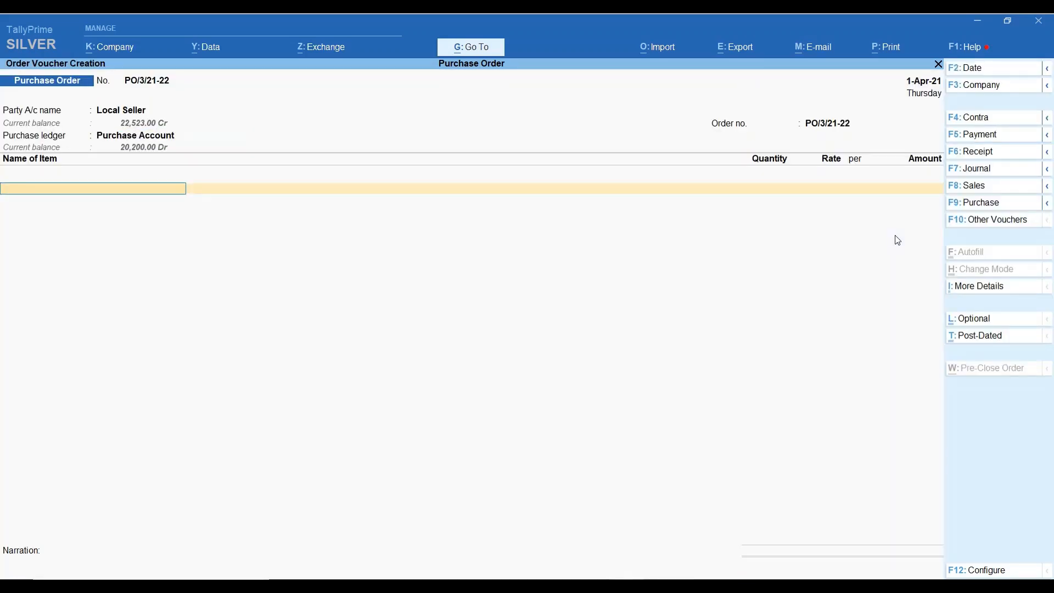
{"action": "type", "text": "IT"}
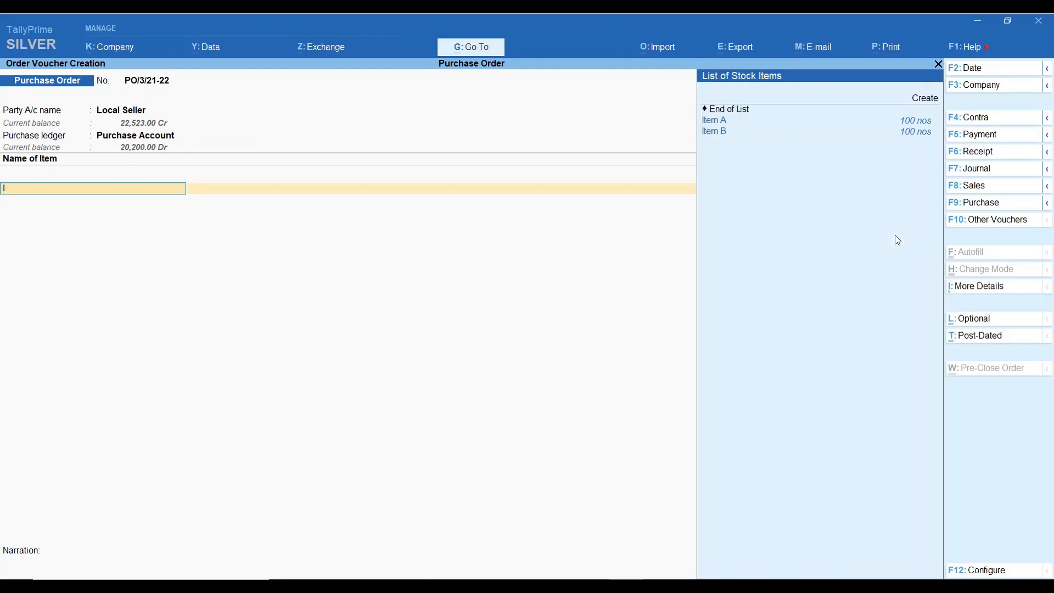
{"action": "key", "text": "Return"}
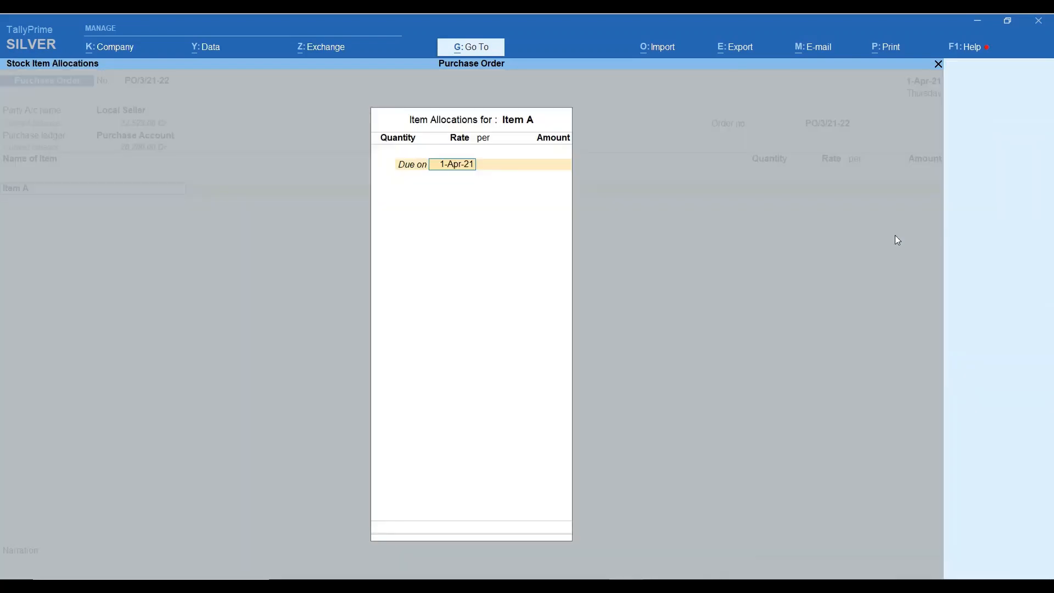
{"action": "key", "text": "Return"}
{"action": "type", "text": "300"}
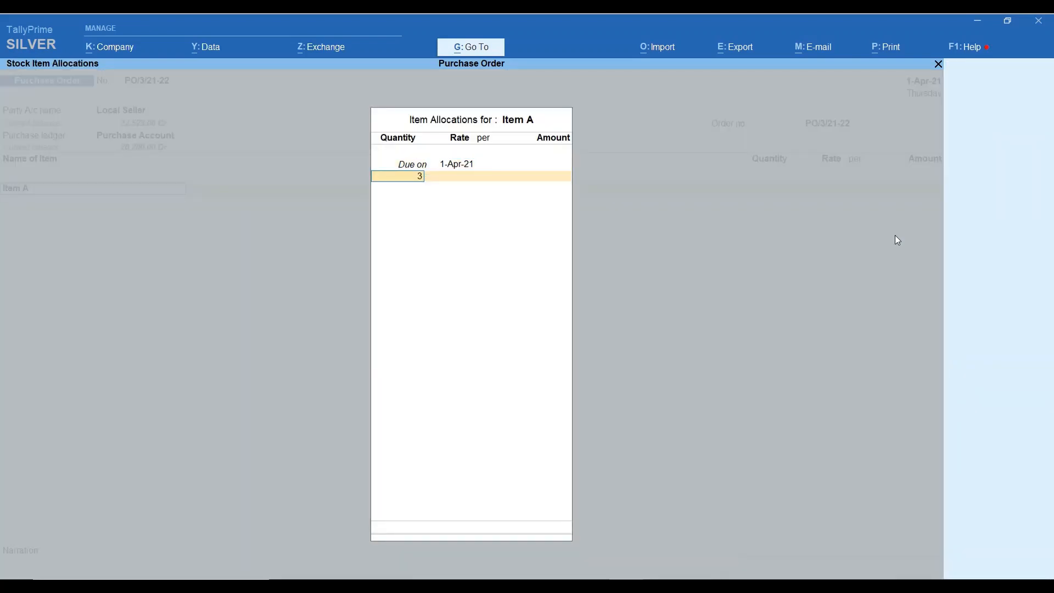
{"action": "key", "text": "Return"}
{"action": "key", "text": "Return"}
{"action": "key", "text": "Return"}
{"action": "key", "text": "Return"}
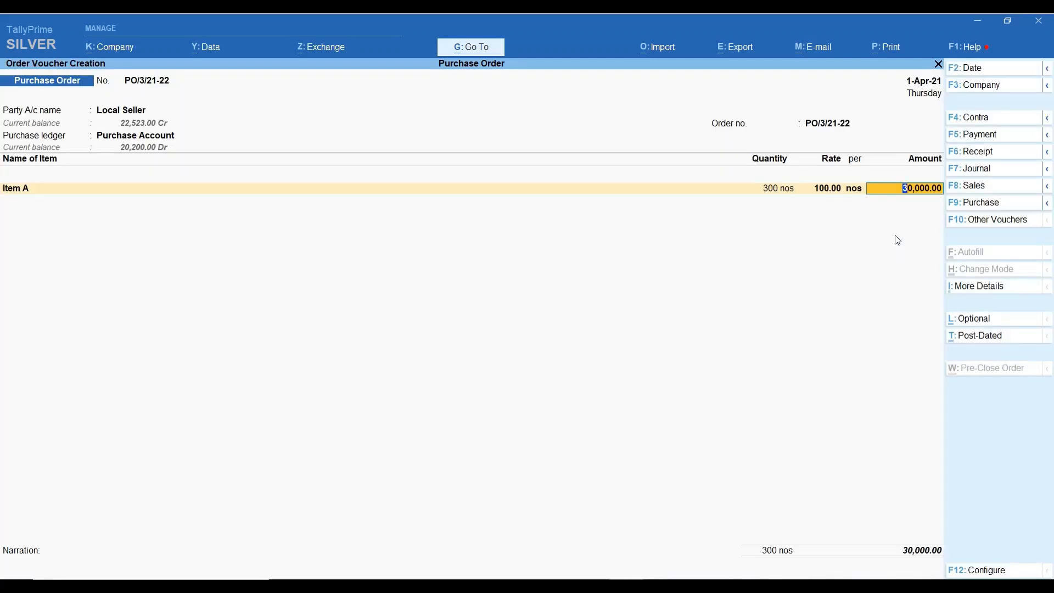
Add Item B with 300 nos at 100.00, due on 1-Apr-21, and end the item list
{"action": "type", "text": "ITE"}
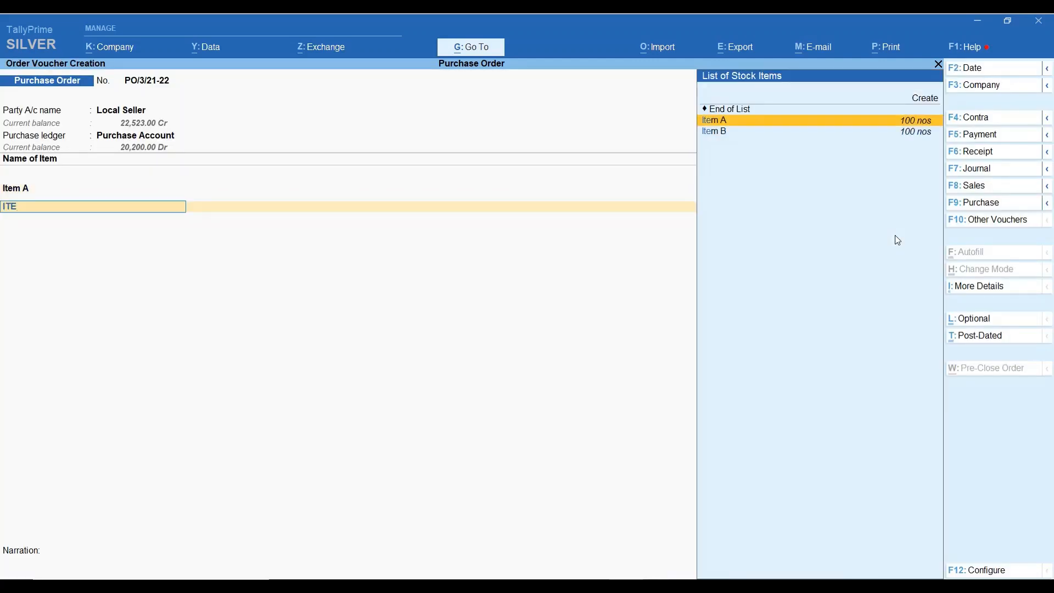
{"action": "key", "text": "Down"}
{"action": "key", "text": "Return"}
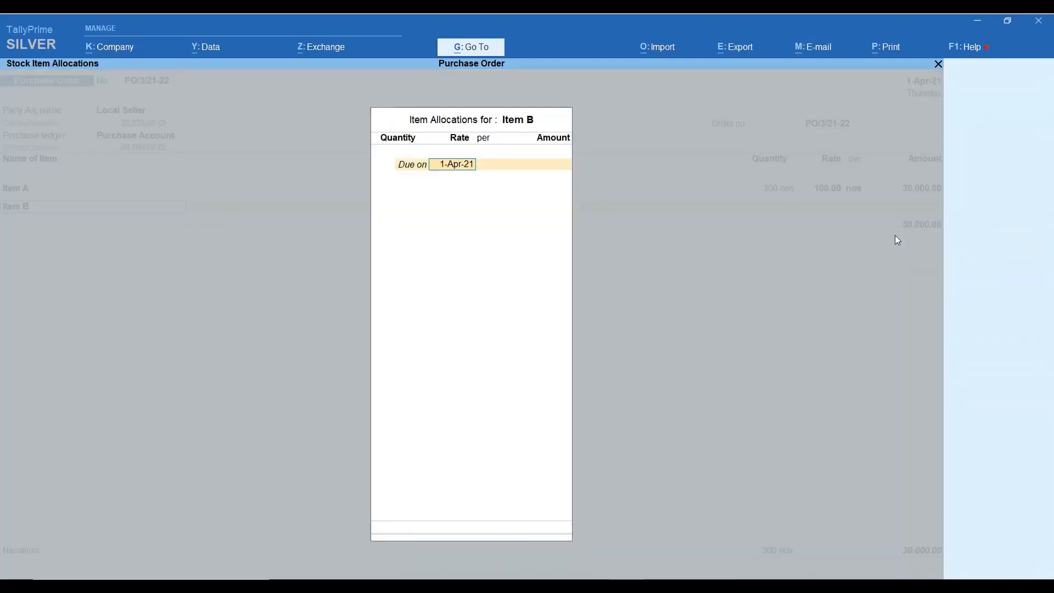
{"action": "type", "text": "300"}
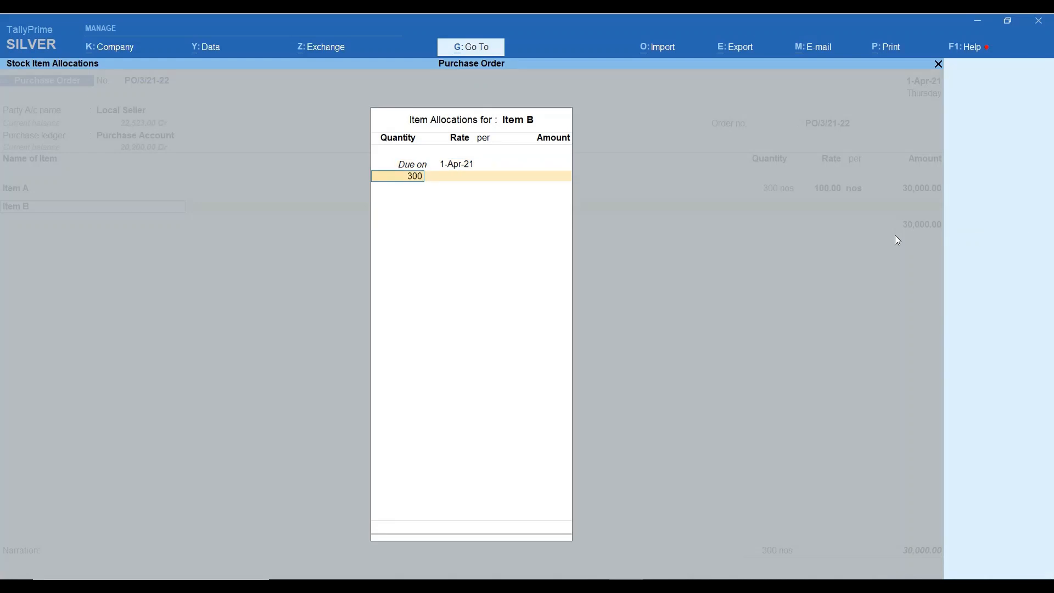
{"action": "key", "text": "Return"}
{"action": "key", "text": "Return"}
{"action": "key", "text": "Return"}
{"action": "key", "text": "Return"}
{"action": "key", "text": "Return"}
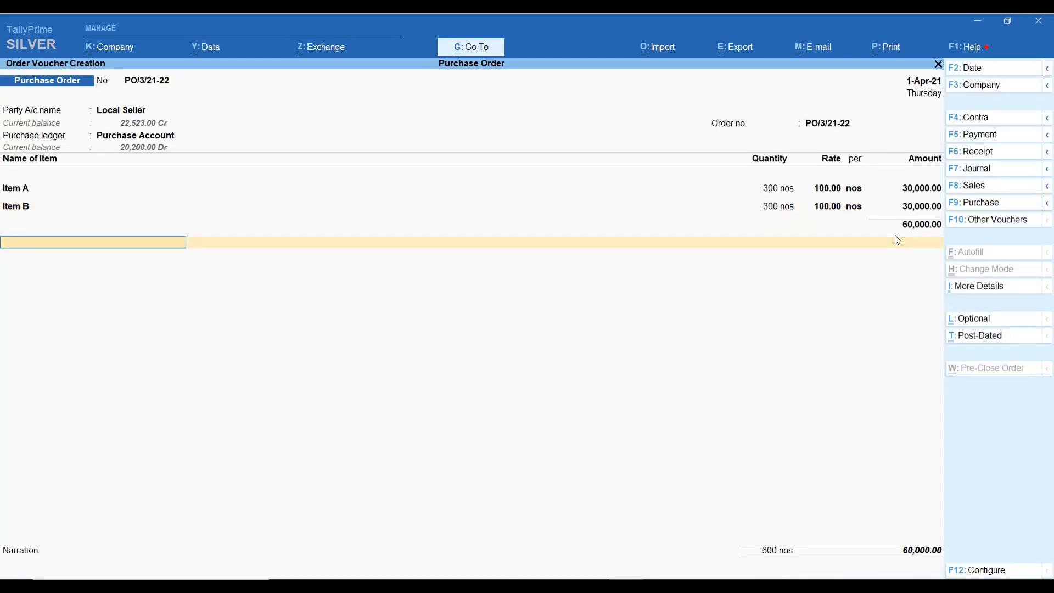
Add the CGST and SGST ledgers, leave the narration empty, and save purchase order PO/3/21-22
{"action": "type", "text": "CGS"}
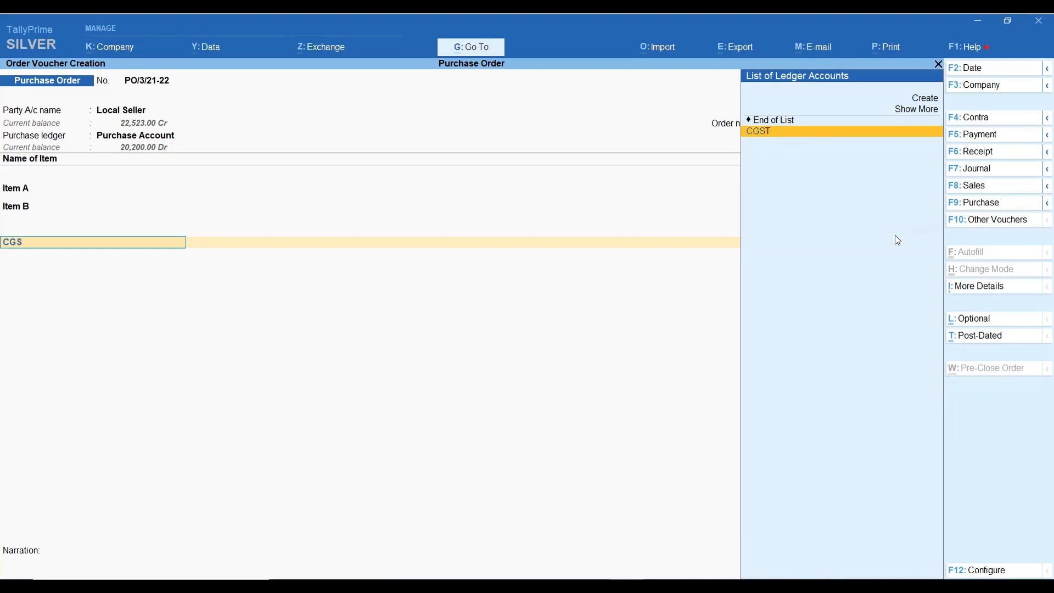
{"action": "key", "text": "Return"}
{"action": "key", "text": "Return"}
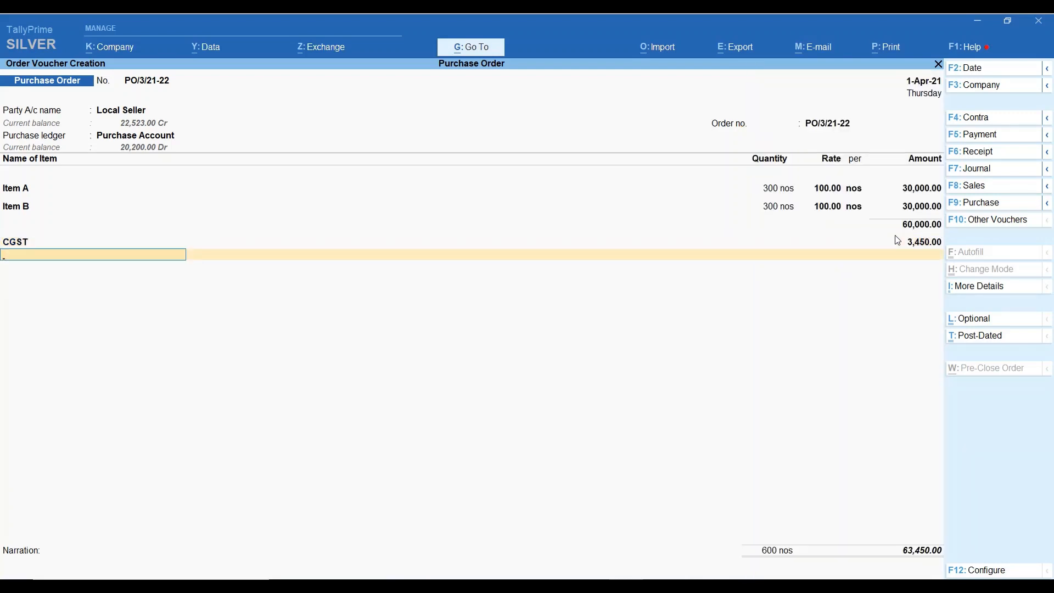
{"action": "type", "text": "SGST"}
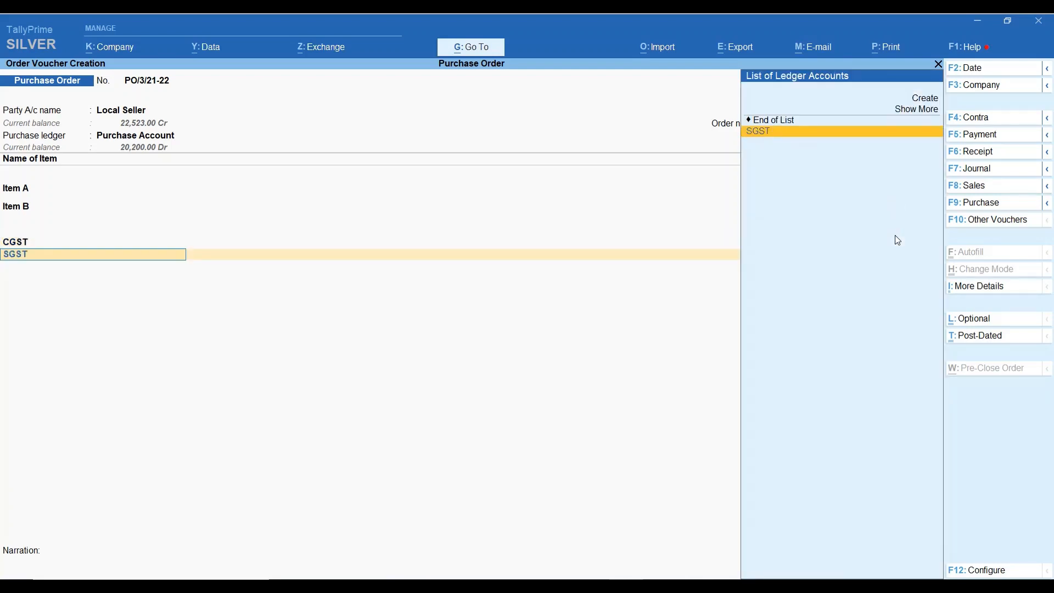
{"action": "key", "text": "Return"}
{"action": "key", "text": "Return"}
{"action": "key", "text": "Return"}
{"action": "key", "text": "Return"}
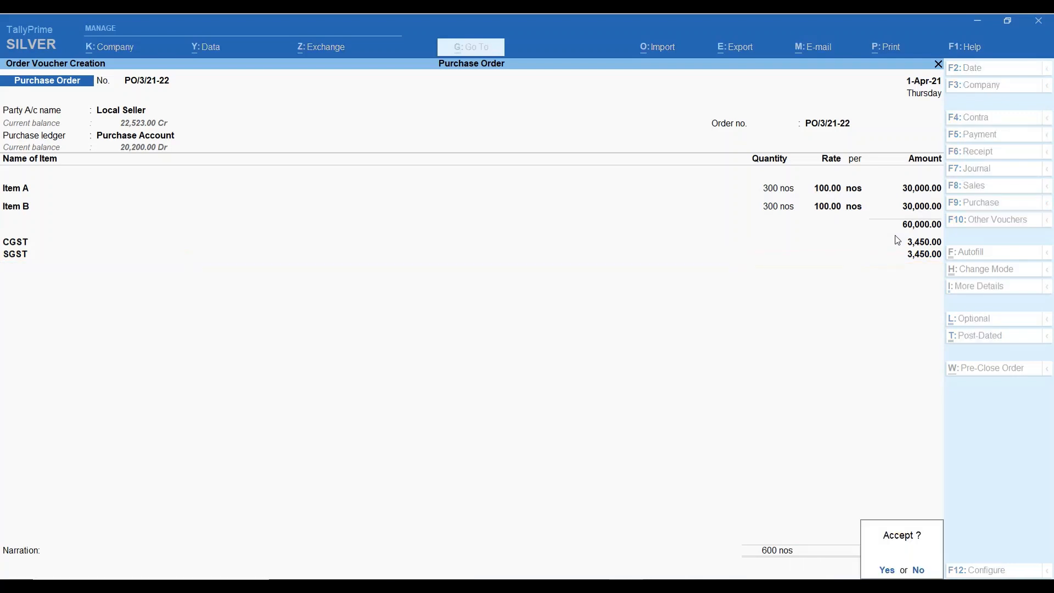
{"action": "key", "text": "Return"}
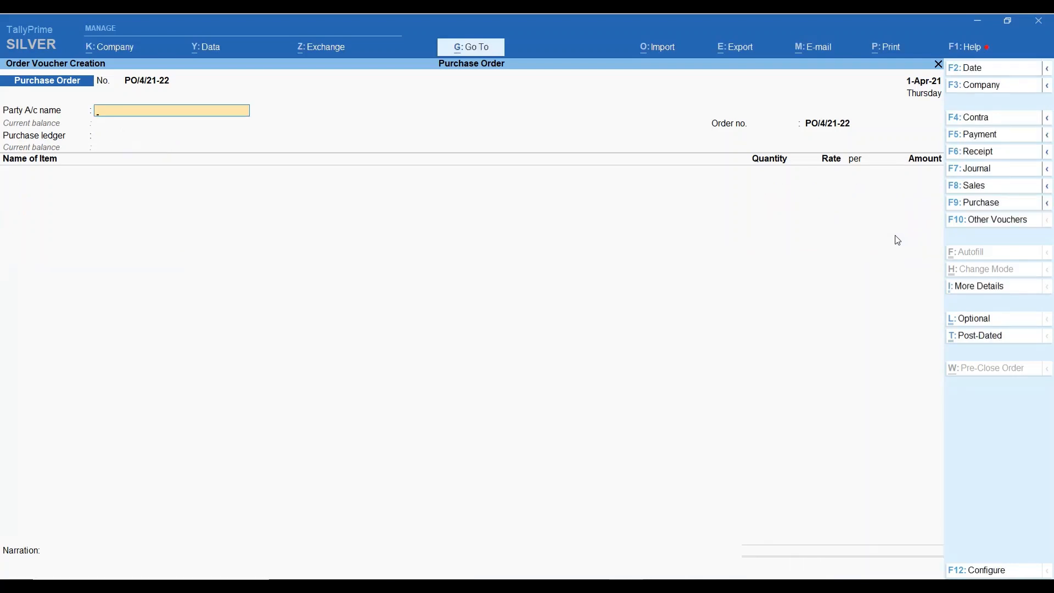
Close the new order entry and start a Receipt Note with reference number GRN/02/21-22, dated 1-Apr-21
{"action": "key", "text": "Escape"}
{"action": "key", "text": "Return"}
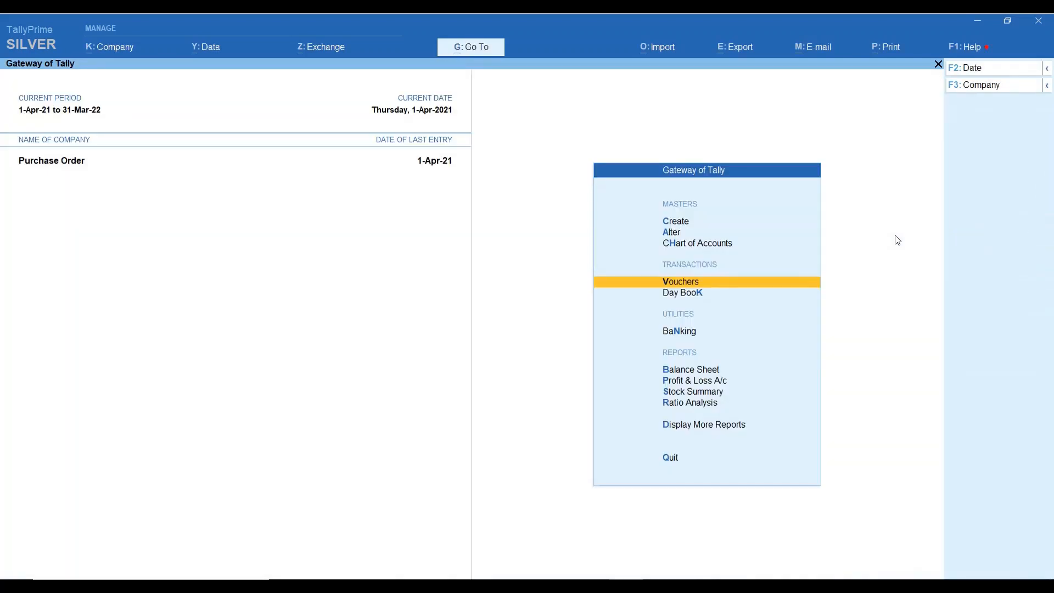
{"action": "key", "text": "Return"}
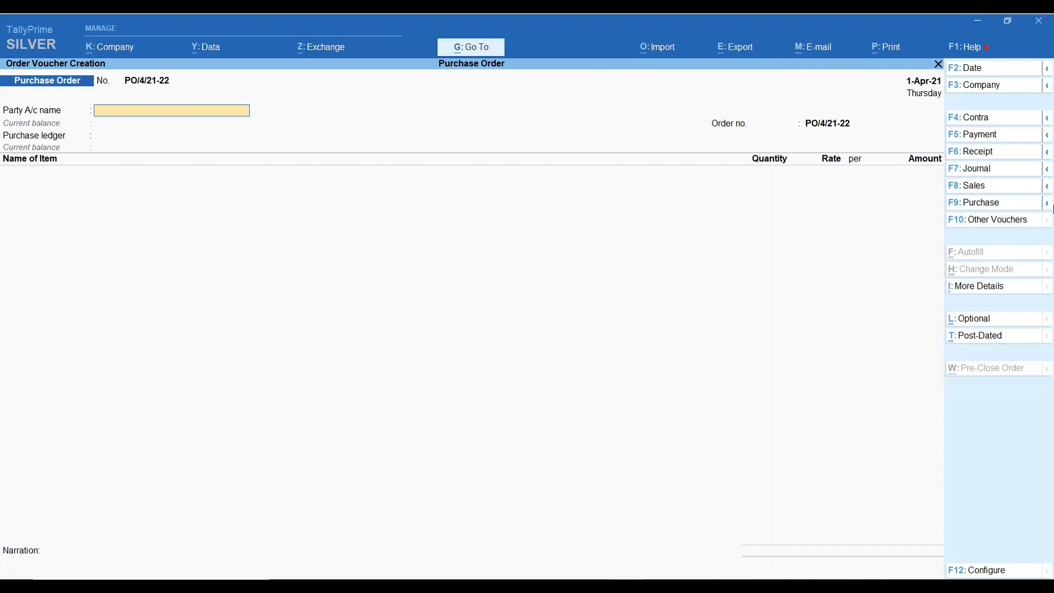
{"action": "left_click", "coordinate": [1050, 209]}
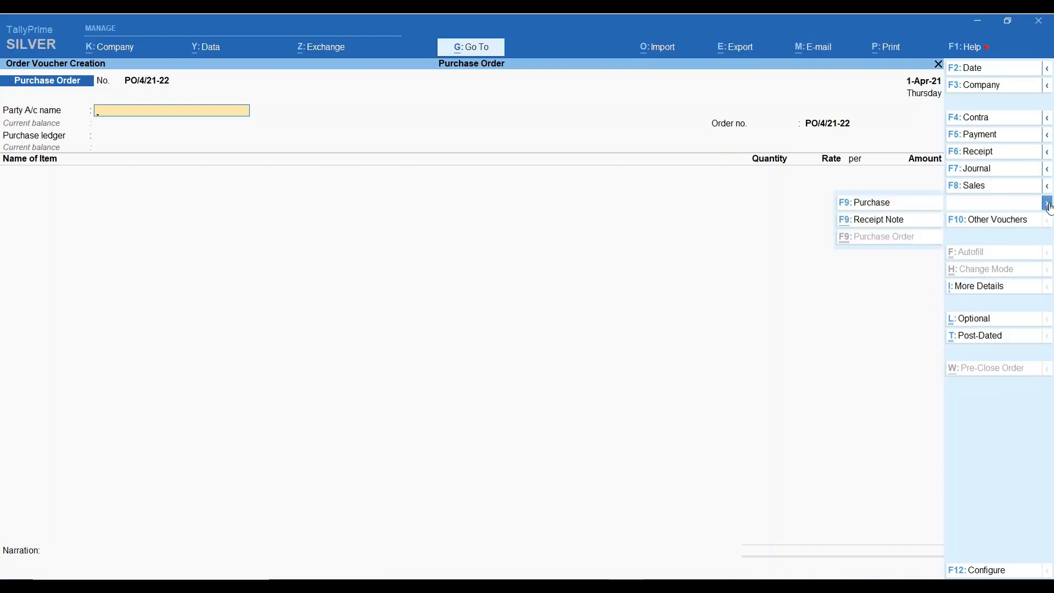
{"action": "left_click", "coordinate": [919, 226]}
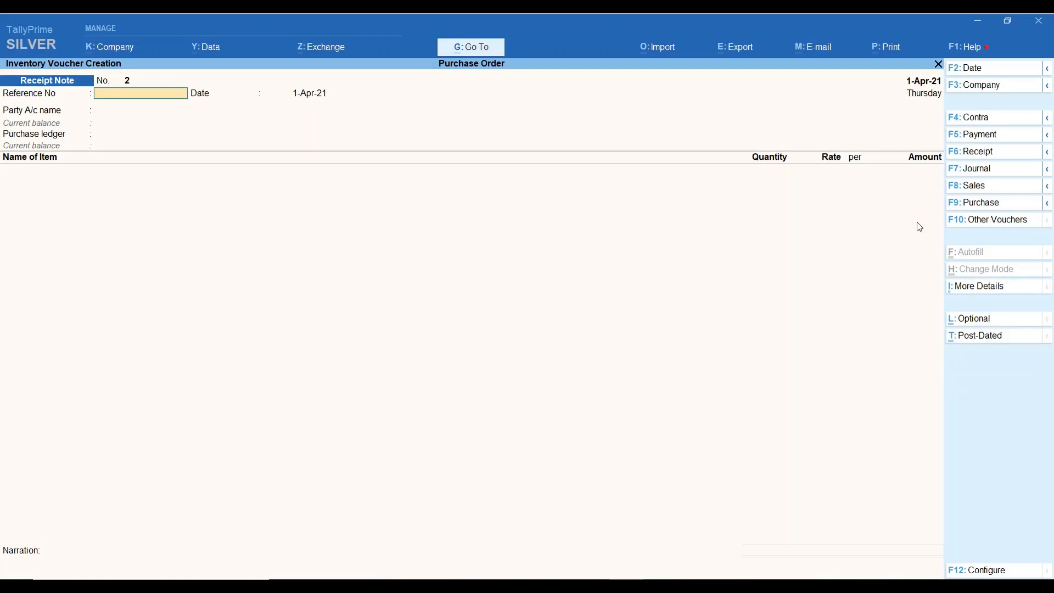
{"action": "type", "text": "GRN/02/21-22"}
{"action": "key", "text": "Return"}
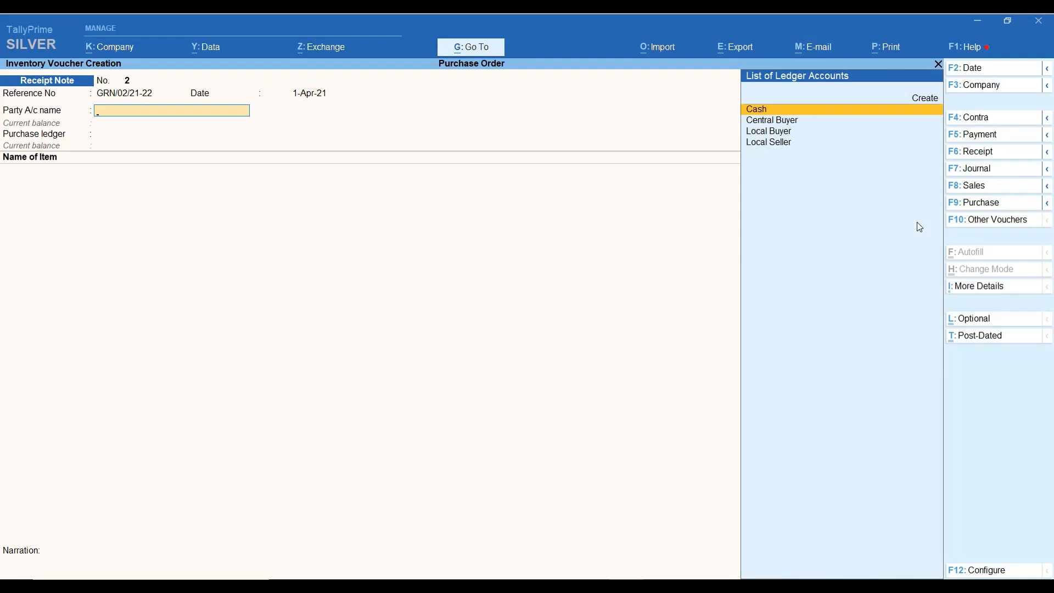
Choose Local Seller as the receipt note's party and link purchase orders PO/2/21-22 and PO/3/21-22
{"action": "key", "text": "Down"}
{"action": "key", "text": "Down"}
{"action": "key", "text": "Down"}
{"action": "key", "text": "Return"}
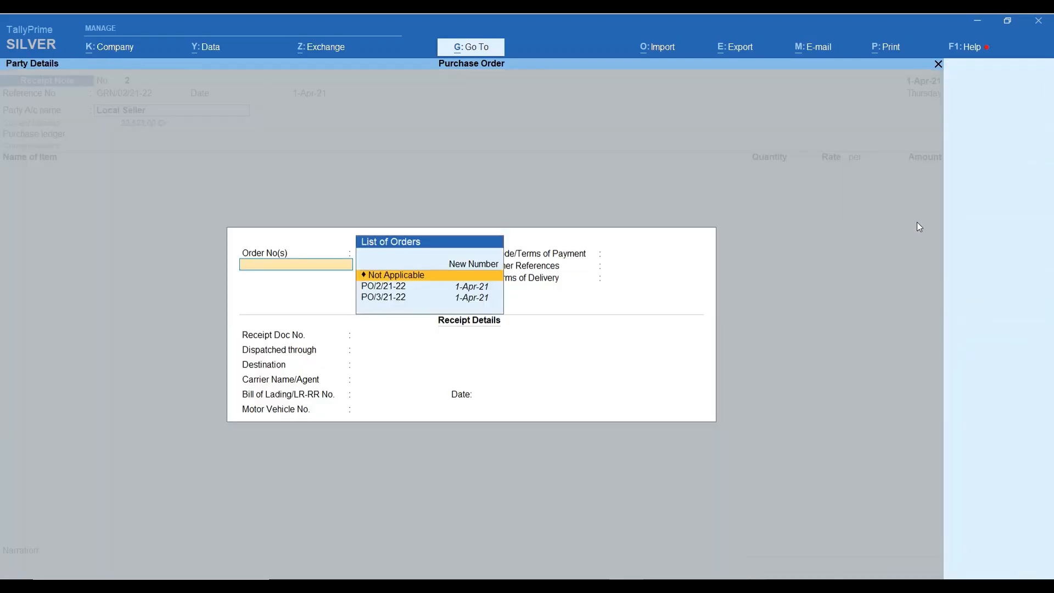
{"action": "key", "text": "Down"}
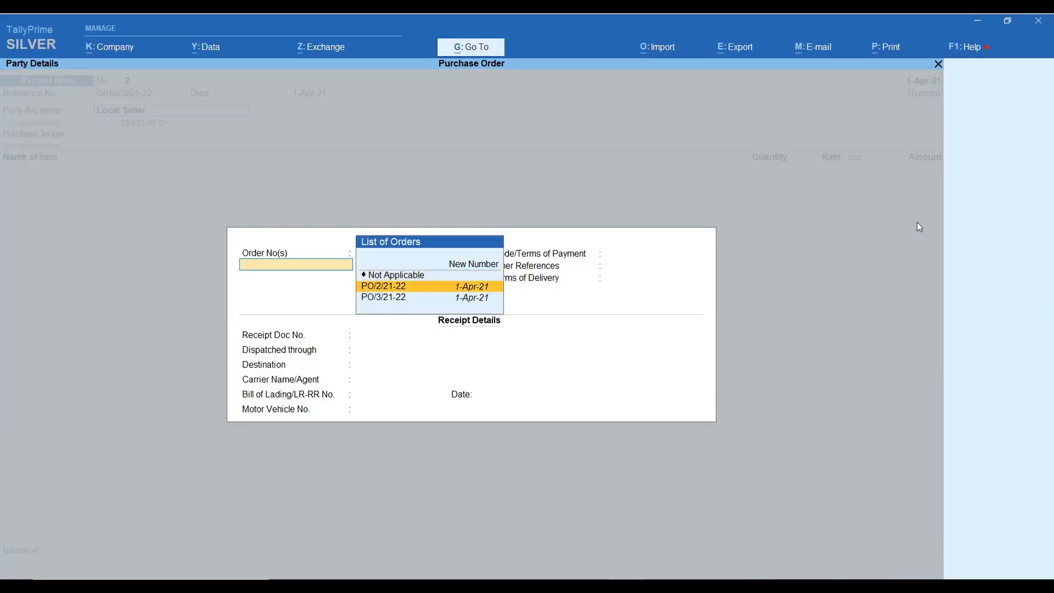
{"action": "key", "text": "Return"}
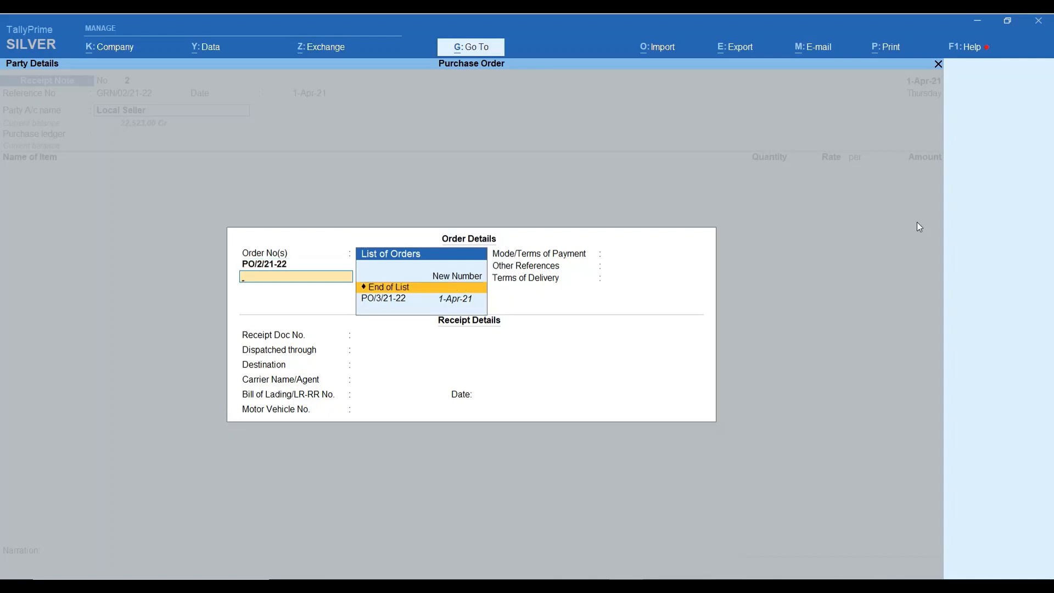
{"action": "key", "text": "Down"}
{"action": "key", "text": "Return"}
Keep both order dates at 1-Apr-21 and leave the payment terms, references, delivery terms and all receipt details blank
{"action": "key", "text": "Return"}
{"action": "key", "text": "Return"}
{"action": "key", "text": "Return"}
{"action": "key", "text": "Return"}
{"action": "key", "text": "Return"}
{"action": "key", "text": "Return"}
{"action": "key", "text": "Return"}
{"action": "key", "text": "Return"}
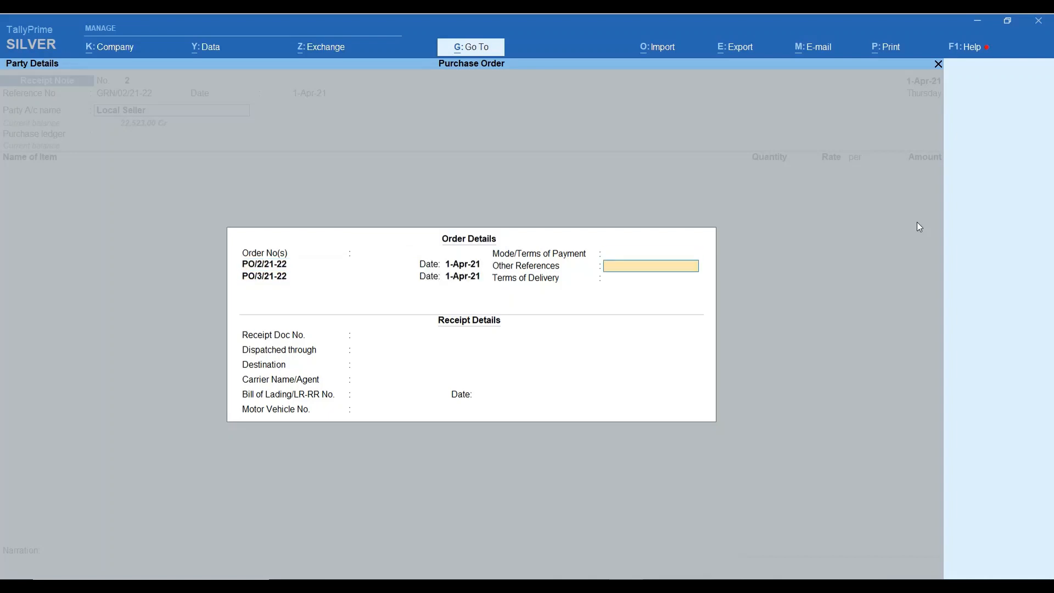
{"action": "key", "text": "Return"}
{"action": "key", "text": "Return"}
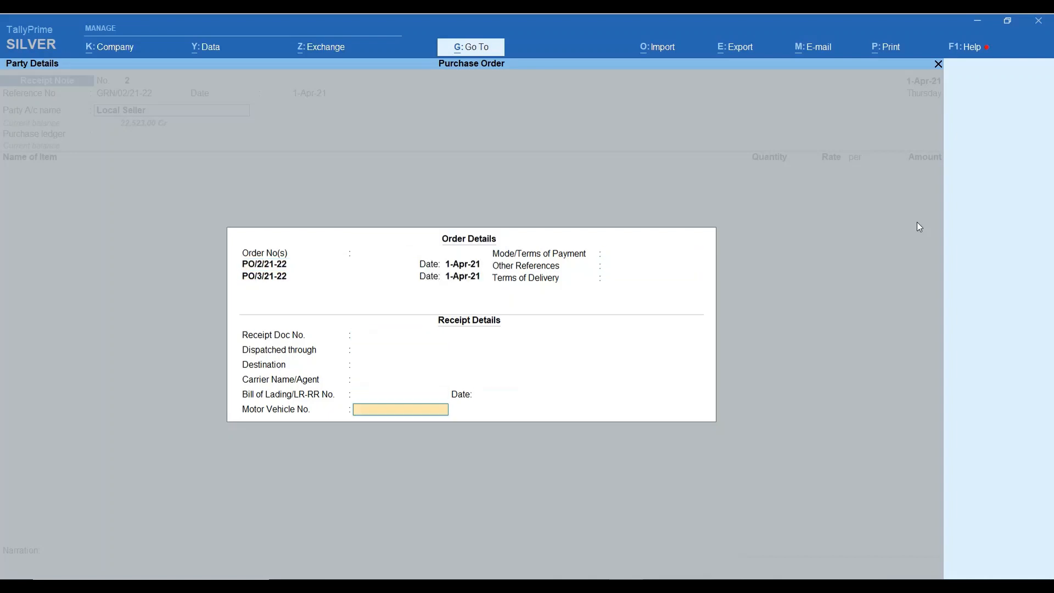
{"action": "key", "text": "Return"}
Accept Local Seller's party details for the receipt note with state Delhi and country India, leaving the address and GSTIN/UIN blank
{"action": "key", "text": "Return"}
{"action": "key", "text": "Return"}
{"action": "key", "text": "Return"}
{"action": "key", "text": "Return"}
{"action": "key", "text": "Return"}
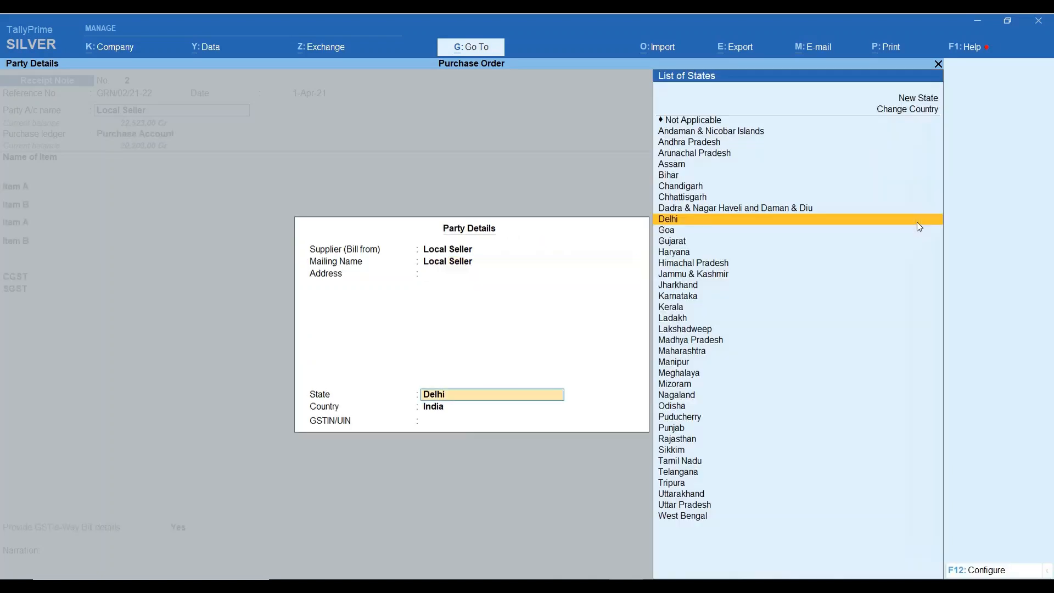
{"action": "key", "text": "Return"}
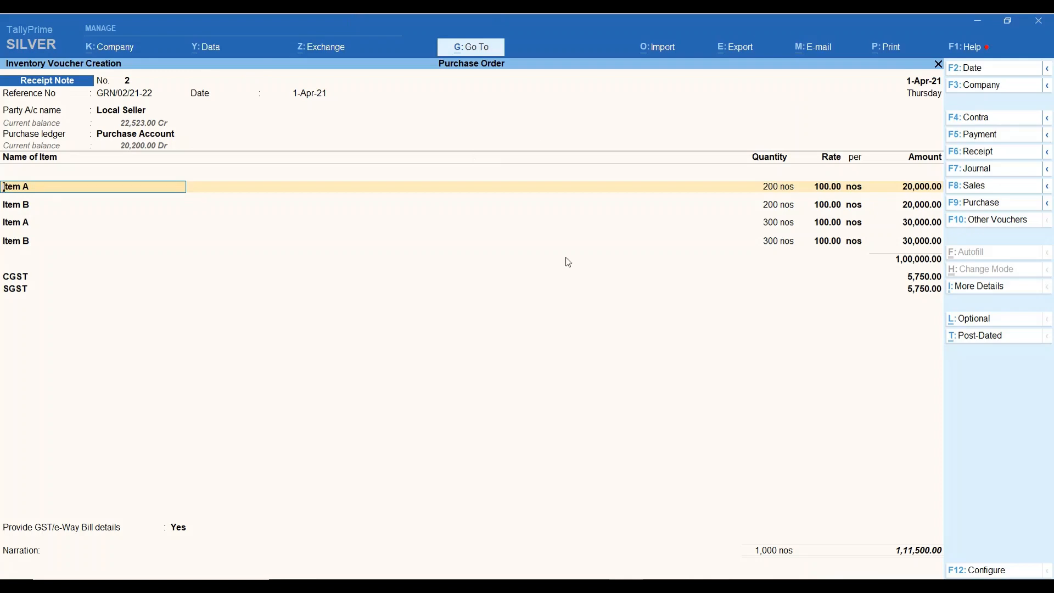
Accept the Item A and Item B allocations from both orders under tracking number GRN/02/21-22, keeping the CGST and SGST lines
{"action": "key", "text": "Return"}
{"action": "key", "text": "Return"}
{"action": "key", "text": "Return"}
{"action": "key", "text": "Return"}
{"action": "key", "text": "Return"}
{"action": "key", "text": "Return"}
{"action": "key", "text": "Return"}
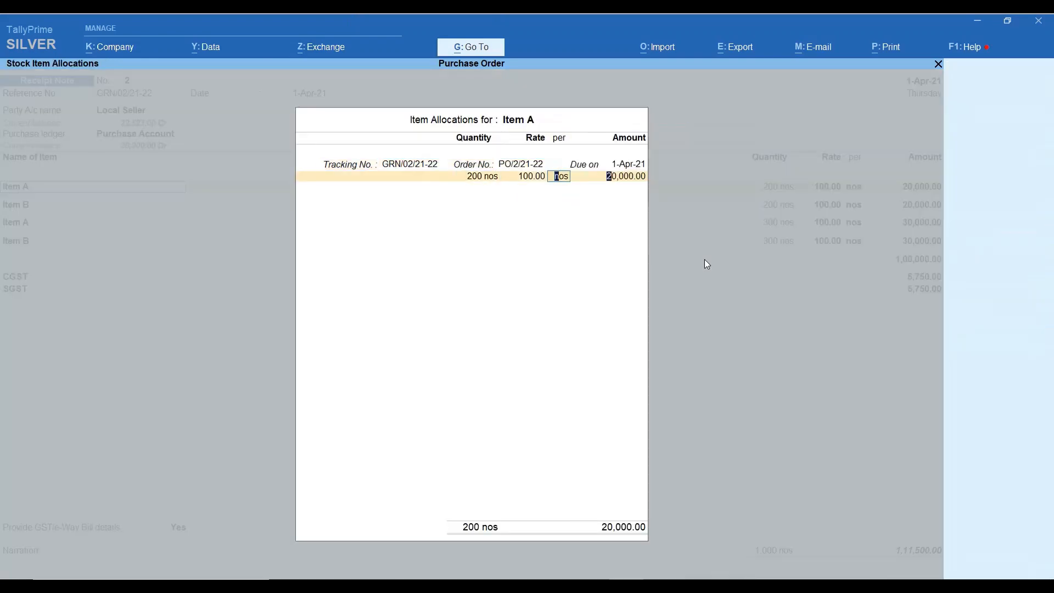
{"action": "key", "text": "Return"}
{"action": "key", "text": "Return"}
{"action": "key", "text": "Return"}
{"action": "key", "text": "Return"}
{"action": "key", "text": "Return"}
{"action": "key", "text": "Return"}
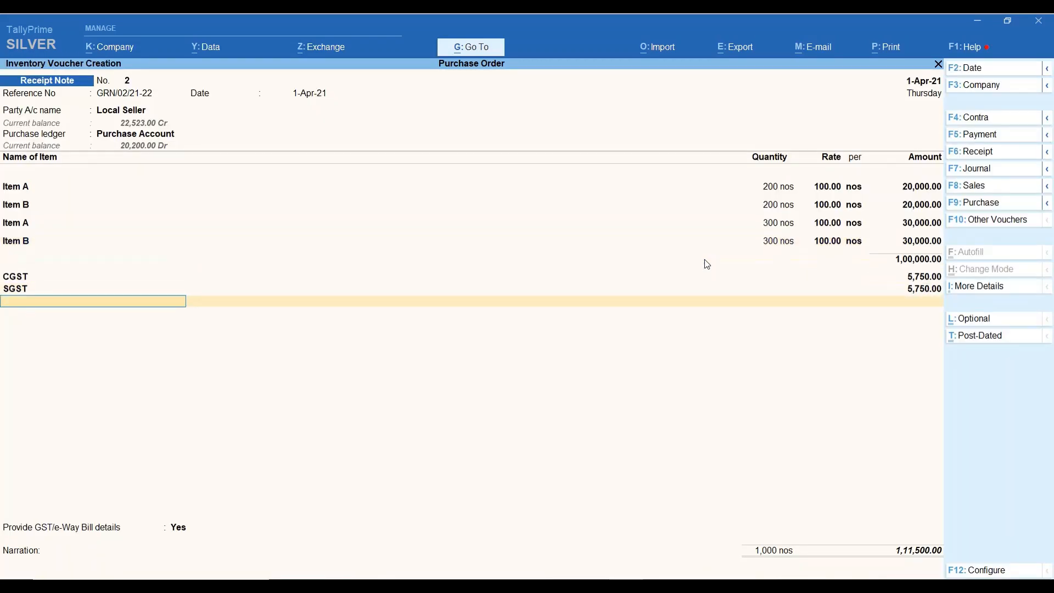
Accept the default e-Way Bill details with Road mode and no transporter, then save receipt note GRN/02/21-22 without a narration
{"action": "key", "text": "Return"}
{"action": "key", "text": "Return"}
{"action": "key", "text": "Return"}
{"action": "key", "text": "Return"}
{"action": "key", "text": "Return"}
{"action": "key", "text": "Return"}
{"action": "key", "text": "Return"}
{"action": "key", "text": "Return"}
{"action": "key", "text": "Return"}
{"action": "key", "text": "Return"}
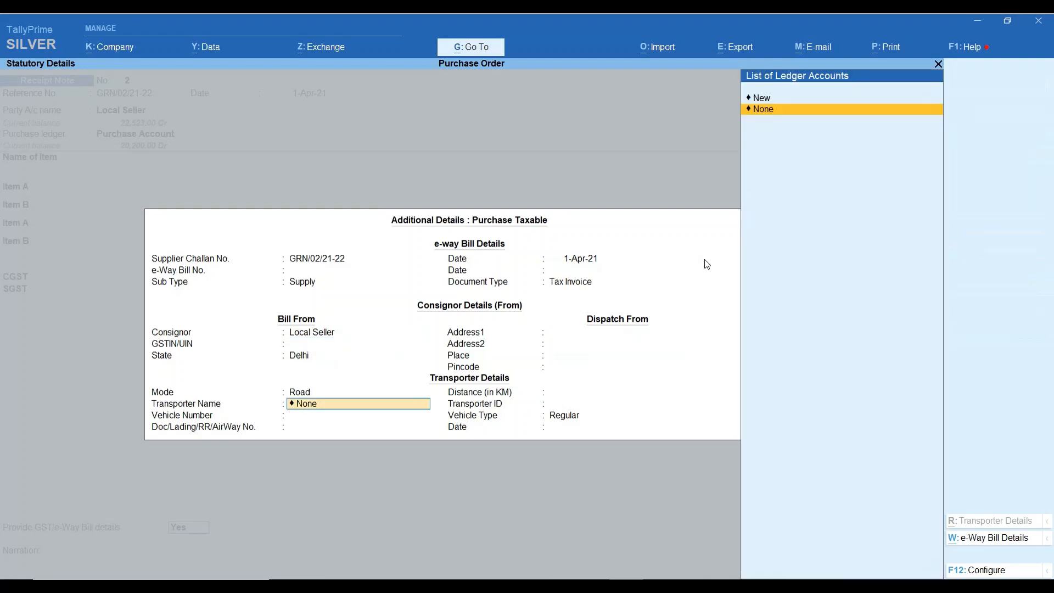
{"action": "key", "text": "Return"}
{"action": "key", "text": "Return"}
{"action": "key", "text": "Return"}
{"action": "key", "text": "Return"}
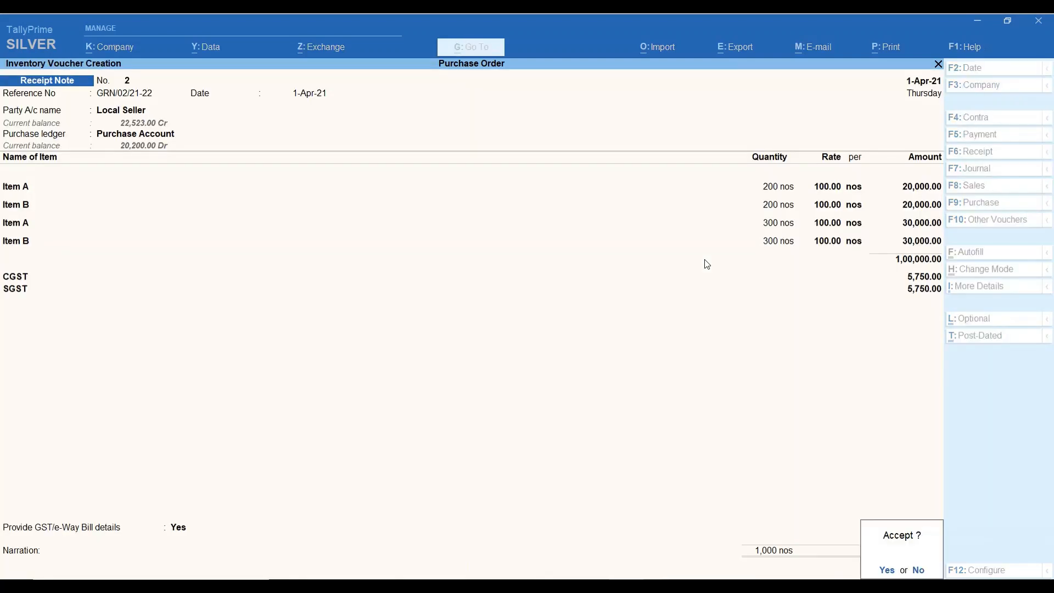
{"action": "key", "text": "Return"}
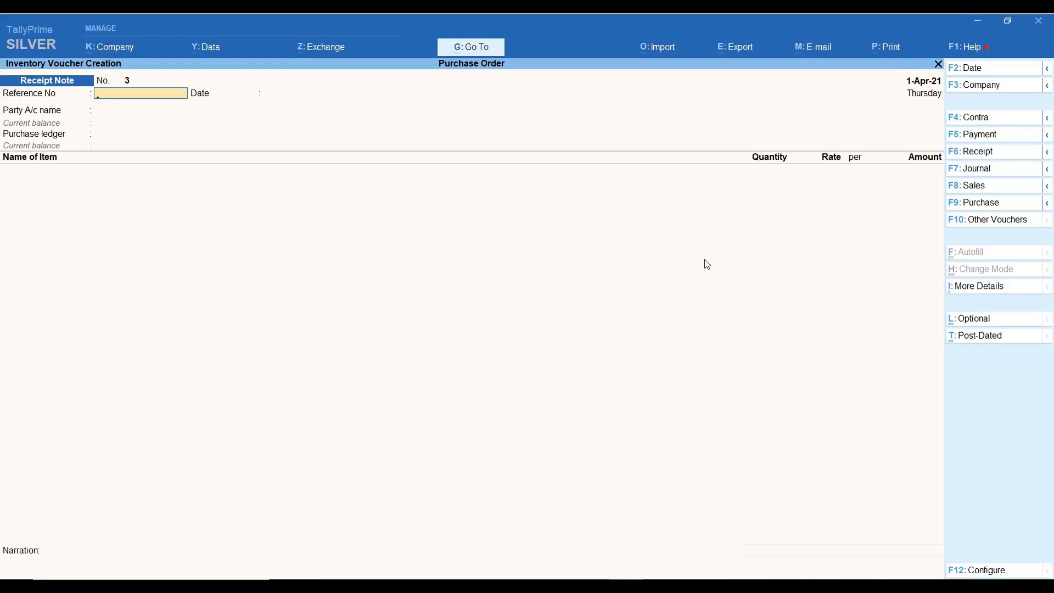
Start a new purchase order and choose Local Seller as the party account
{"action": "left_click", "coordinate": [995, 209]}
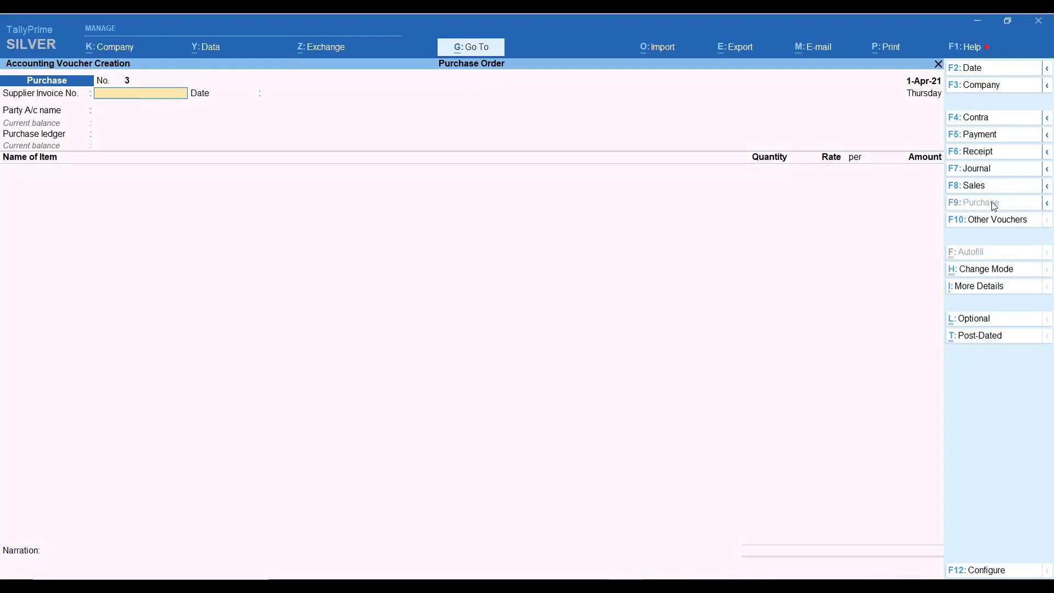
{"action": "left_click", "coordinate": [1047, 206]}
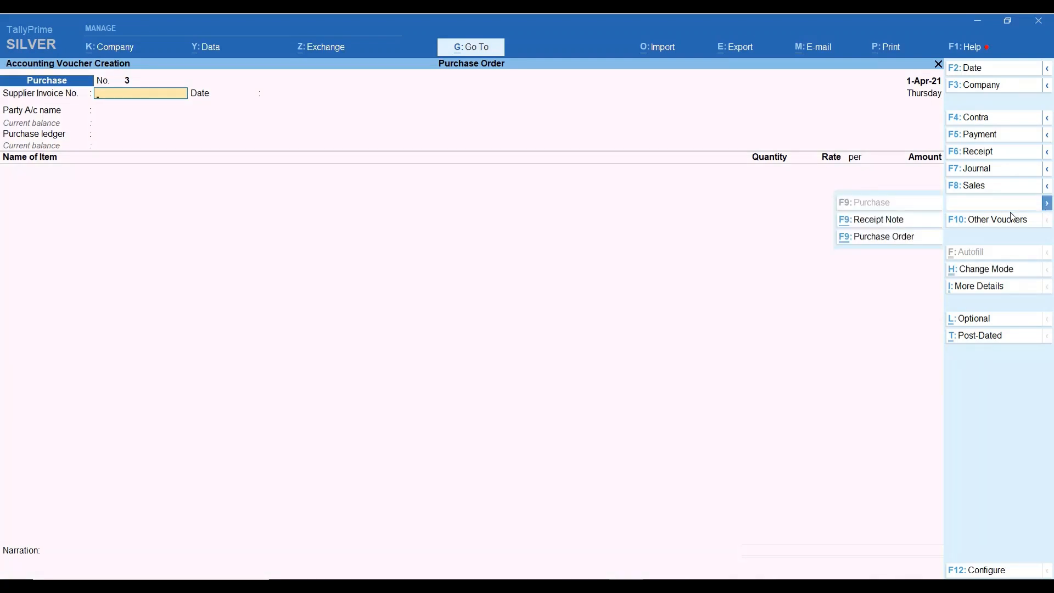
{"action": "left_click", "coordinate": [913, 240]}
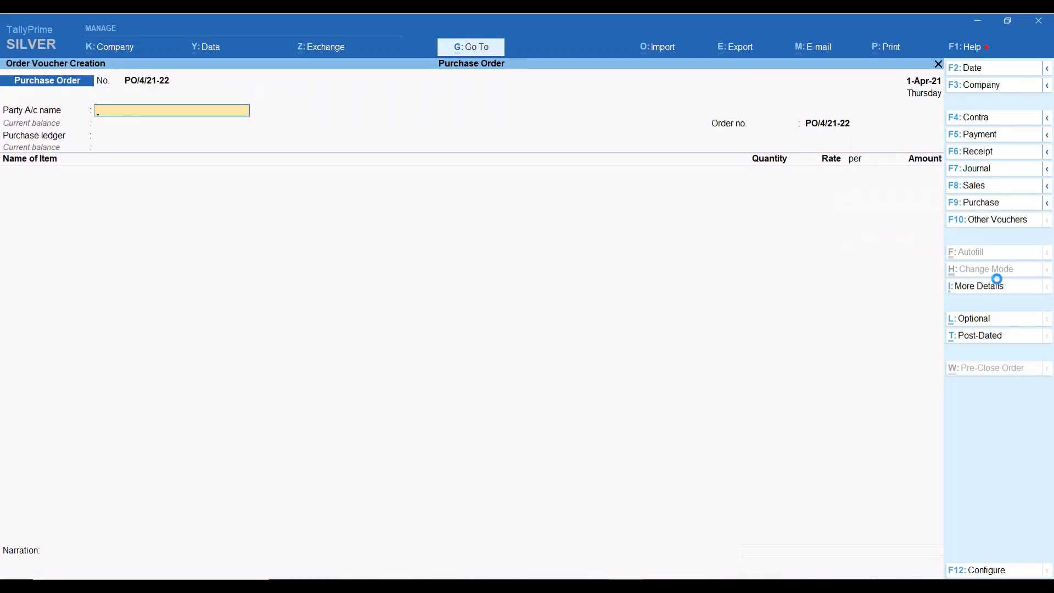
{"action": "type", "text": "SEL"}
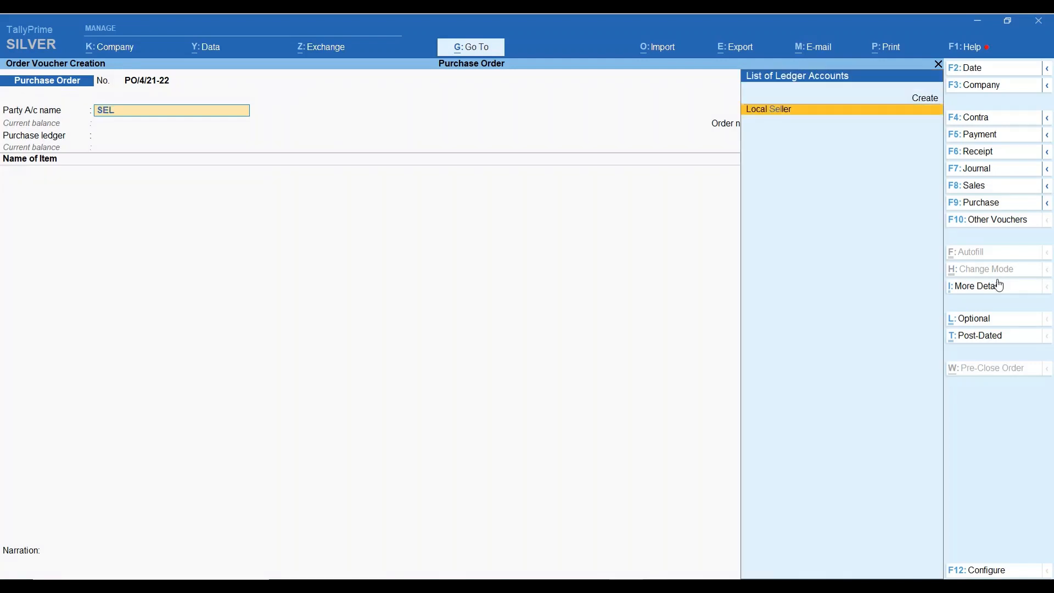
{"action": "type", "text": "L"}
{"action": "key", "text": "Return"}
Leave the payment terms, other references, delivery terms and all receipt details of the purchase order blank
{"action": "key", "text": "Return"}
{"action": "key", "text": "Return"}
{"action": "key", "text": "Return"}
{"action": "key", "text": "Return"}
{"action": "key", "text": "Return"}
{"action": "key", "text": "Return"}
{"action": "key", "text": "Return"}
{"action": "key", "text": "Return"}
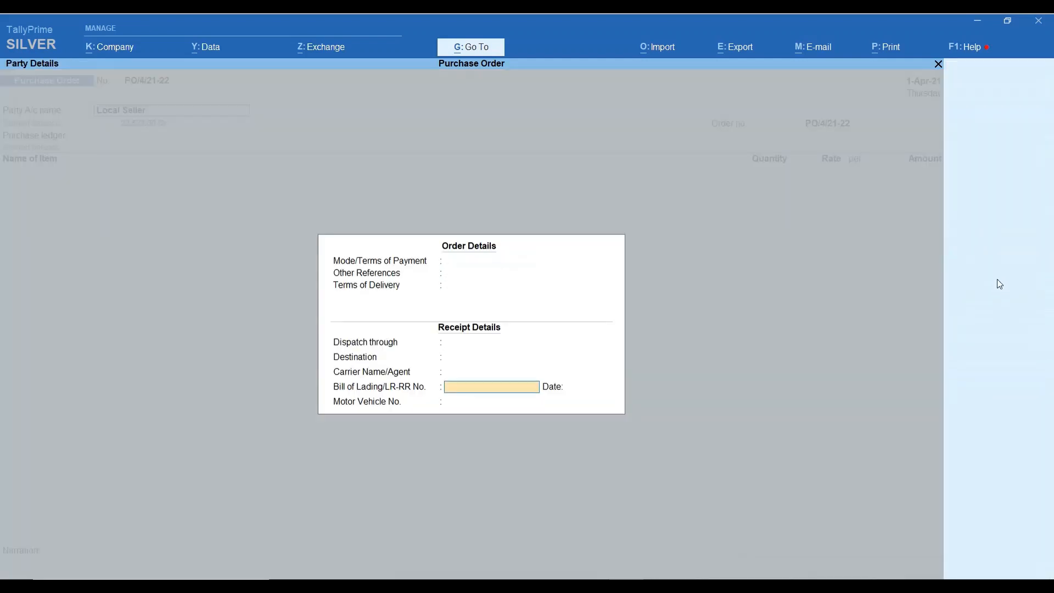
{"action": "key", "text": "Return"}
{"action": "key", "text": "Return"}
Accept Local Seller's party details with state Delhi and country India, without address or GSTIN/UIN, and use Purchase Account as the purchase ledger
{"action": "key", "text": "Return"}
{"action": "key", "text": "Return"}
{"action": "key", "text": "Return"}
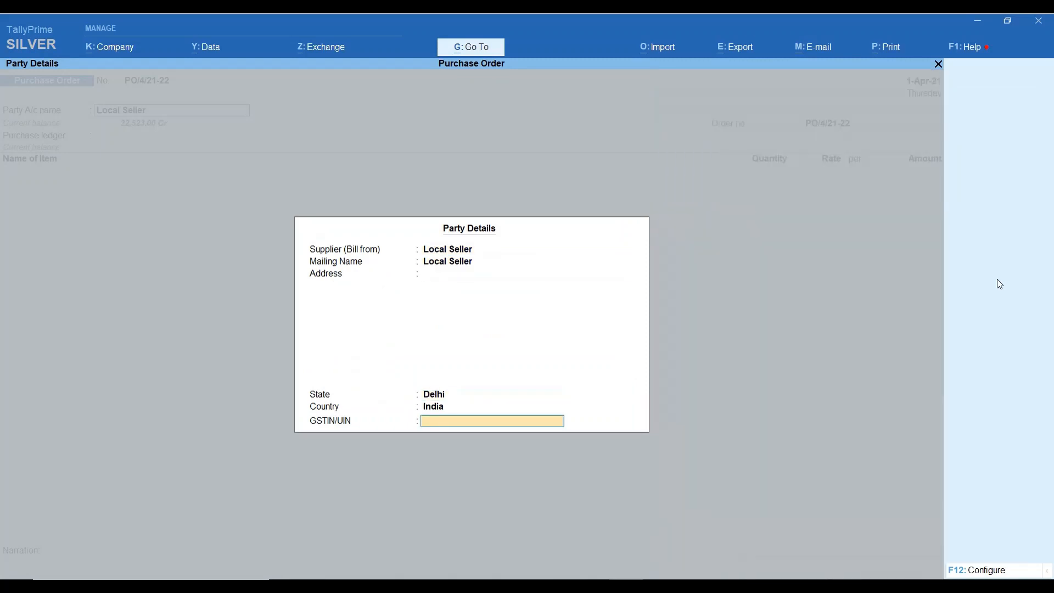
{"action": "key", "text": "Return"}
{"action": "key", "text": "Return"}
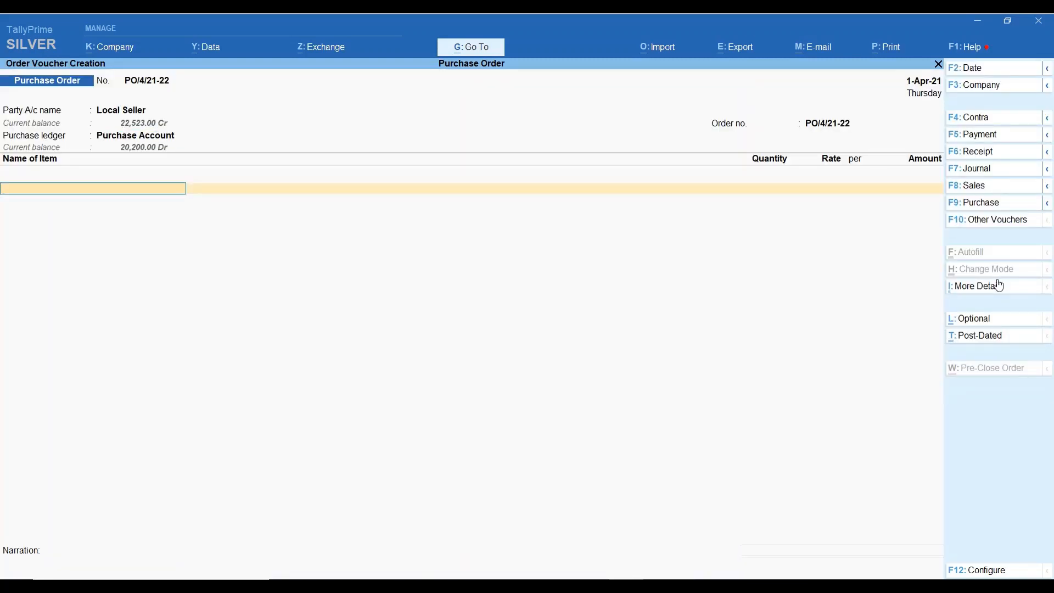
Add Item A to the order with a quantity of 1,000 nos at a rate of 100, due on 1-Apr-21
{"action": "type", "text": "ITE"}
{"action": "key", "text": "Down"}
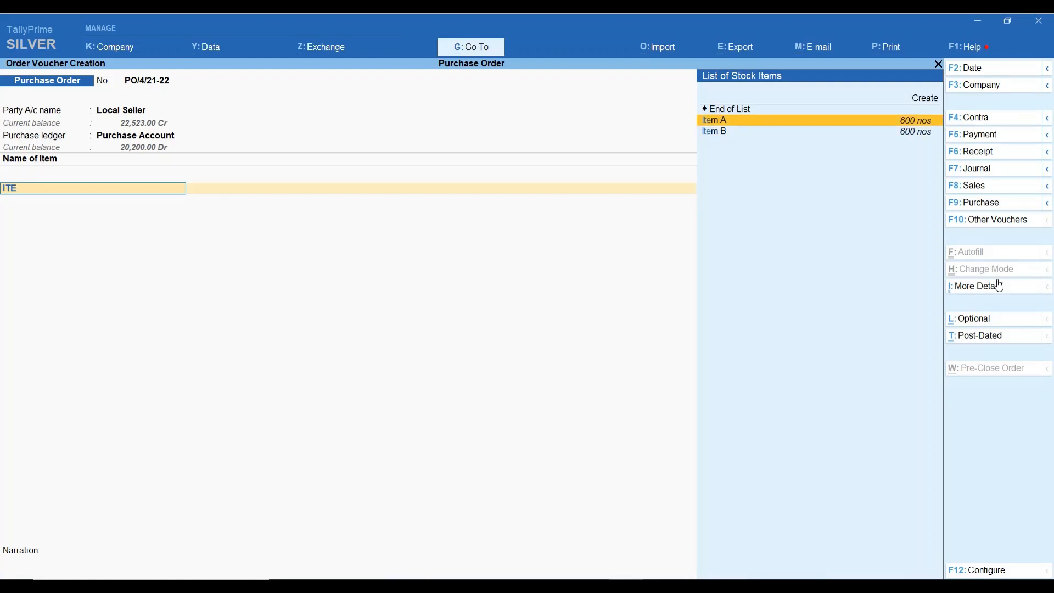
{"action": "key", "text": "Return"}
{"action": "type", "text": "1,000"}
{"action": "key", "text": "Return"}
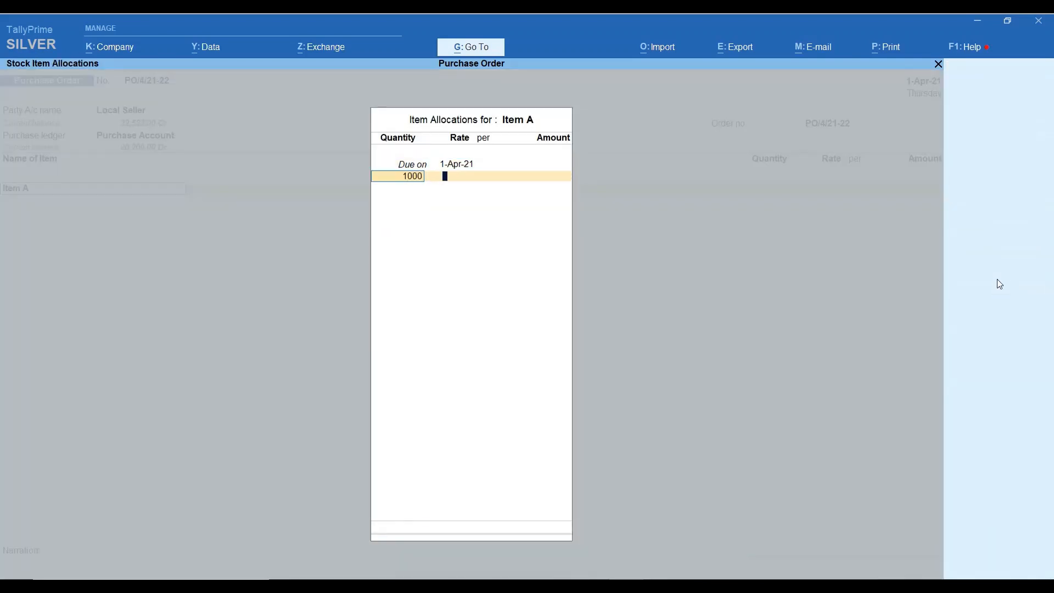
{"action": "type", "text": "100"}
{"action": "key", "text": "Return"}
{"action": "key", "text": "Return"}
{"action": "key", "text": "Return"}
{"action": "key", "text": "Return"}
{"action": "key", "text": "Return"}
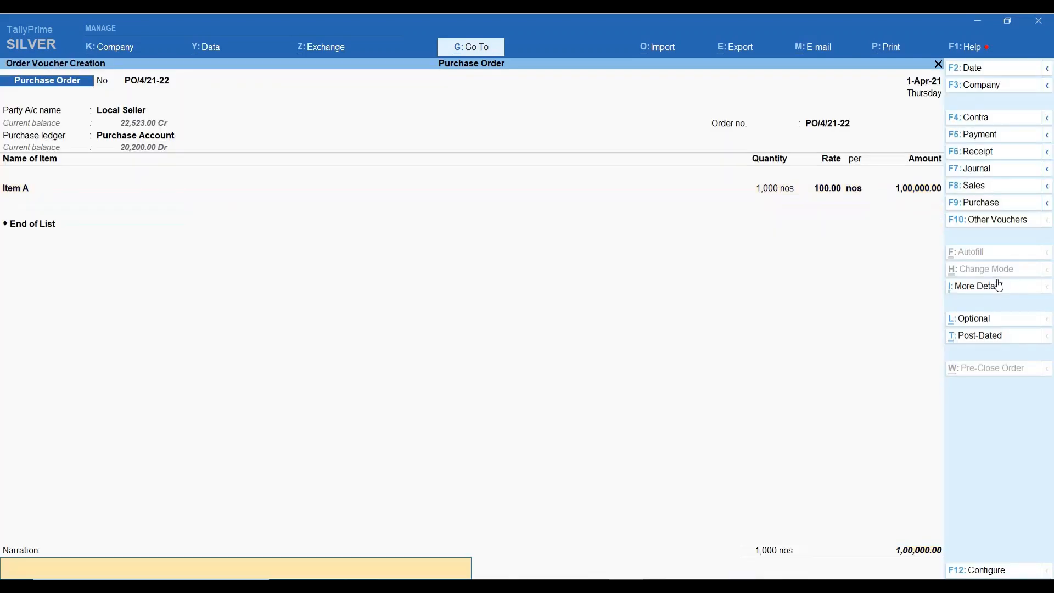
Save purchase order PO/4/21-22 without a narration and leave voucher entry for the Gateway of Tally
{"action": "key", "text": "Return"}
{"action": "key", "text": "Return"}
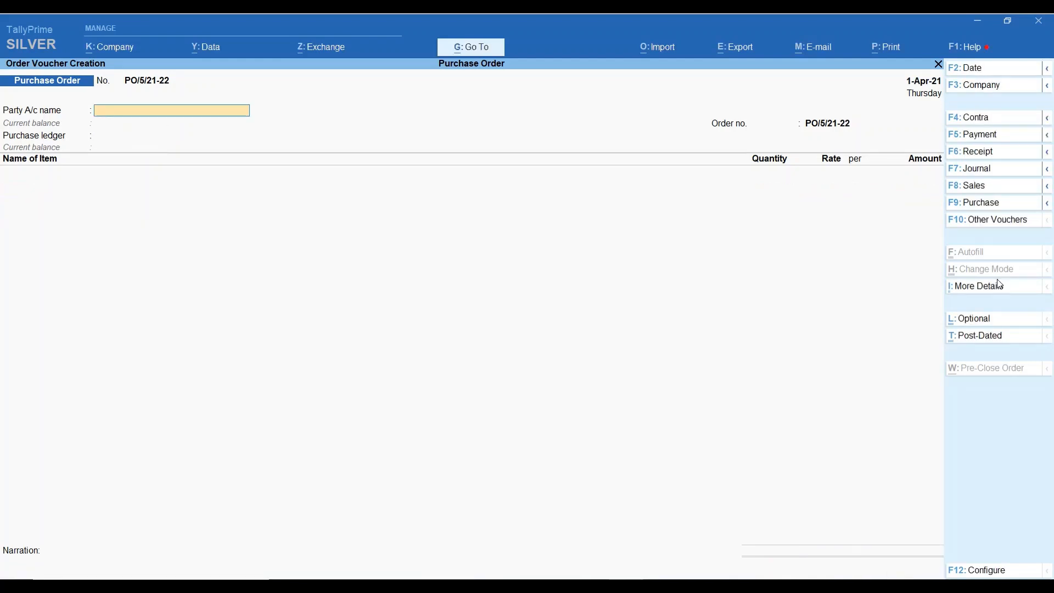
{"action": "key", "text": "Escape"}
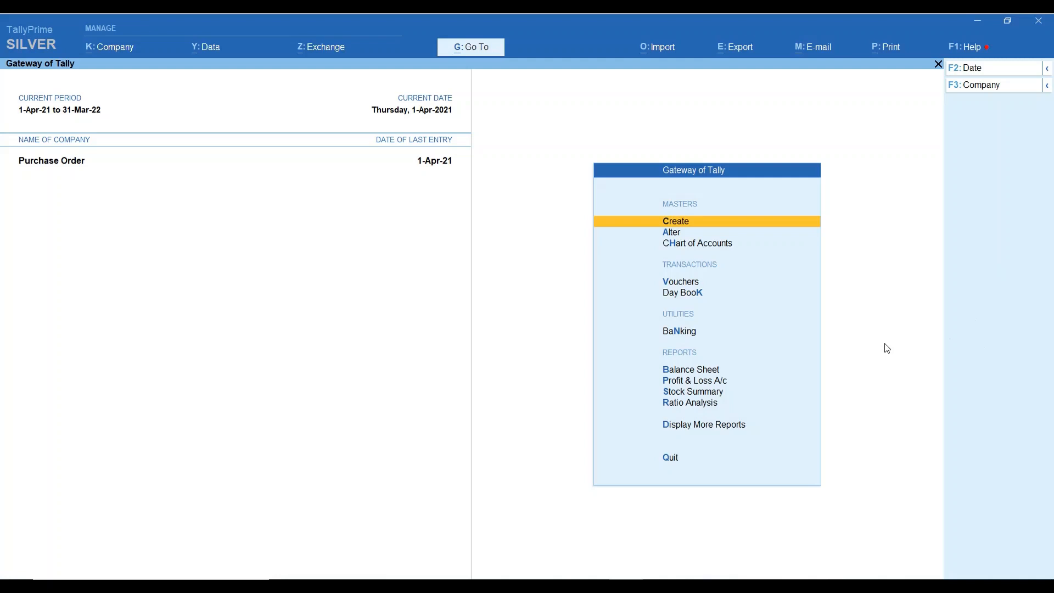
Open the Statements of Inventory among the additional reports
{"action": "key", "text": "d"}
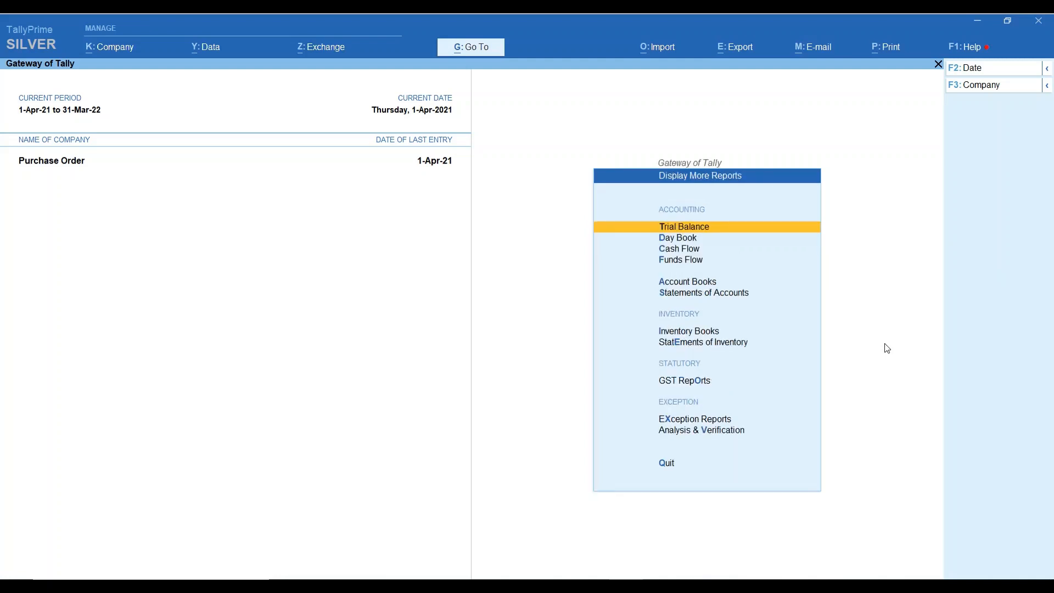
{"action": "key", "text": "Up"}
{"action": "key", "text": "Up"}
{"action": "key", "text": "Up"}
{"action": "key", "text": "Up"}
{"action": "key", "text": "Up"}
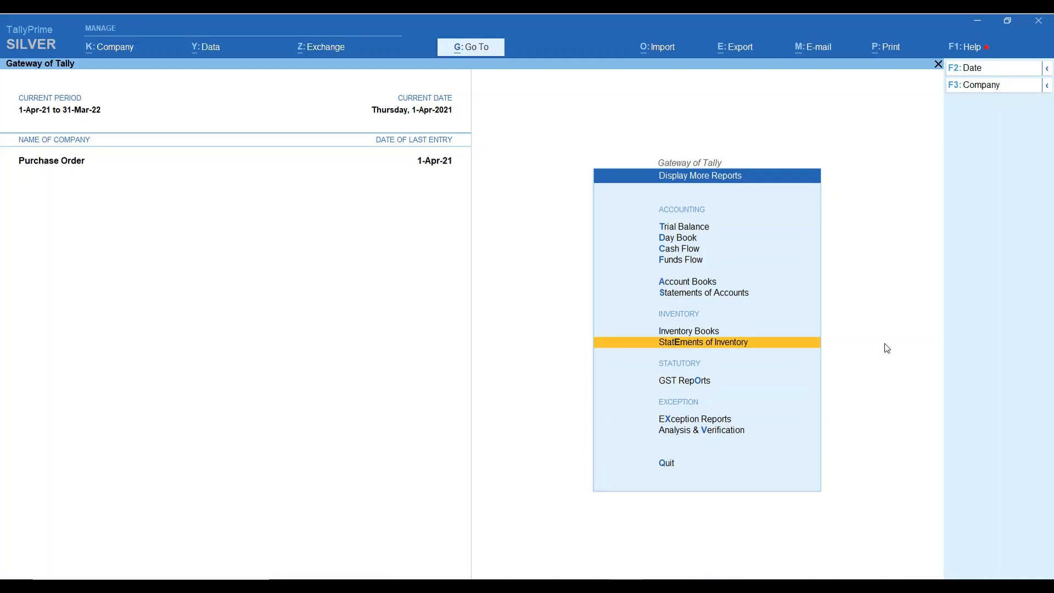
{"action": "key", "text": "Return"}
Open the Purchase Order Outstandings report for all orders
{"action": "key", "text": "Down"}
{"action": "key", "text": "Down"}
{"action": "key", "text": "Down"}
{"action": "key", "text": "Down"}
{"action": "key", "text": "Down"}
{"action": "key", "text": "Down"}
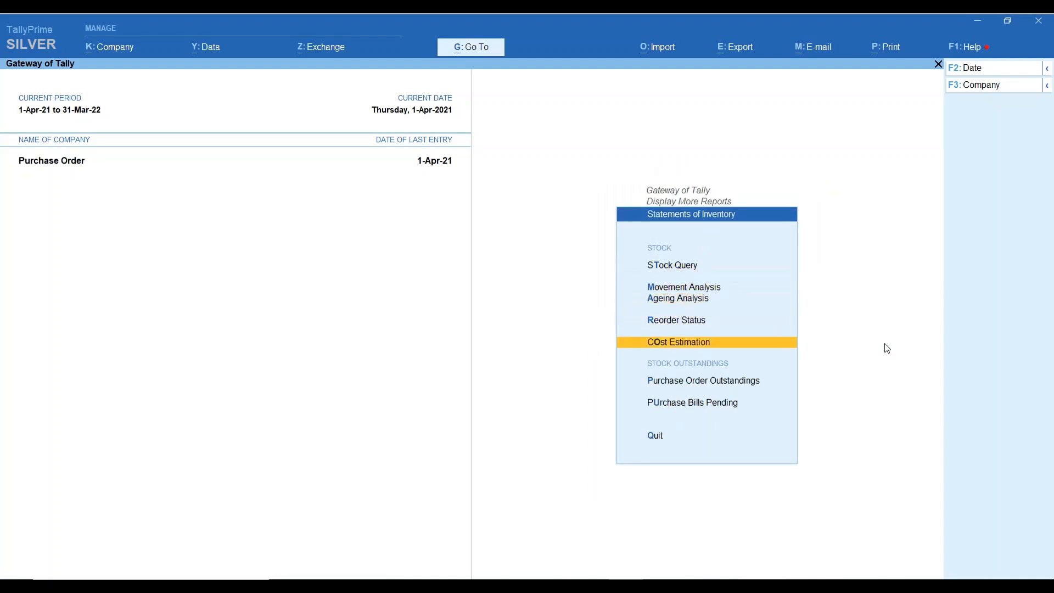
{"action": "key", "text": "Up"}
{"action": "key", "text": "Return"}
{"action": "key", "text": "Up"}
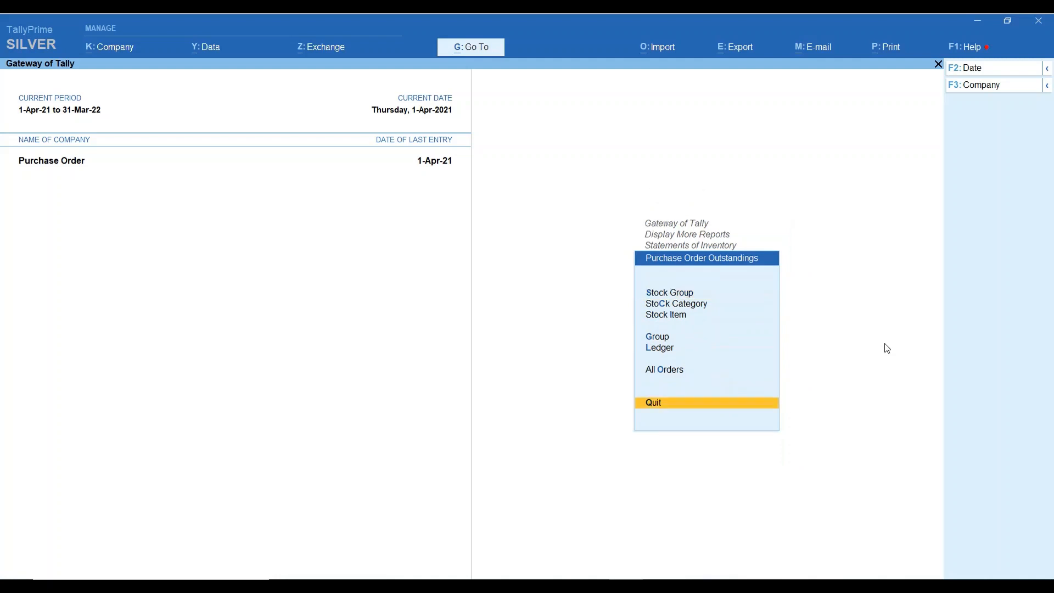
{"action": "key", "text": "Up"}
{"action": "key", "text": "Return"}
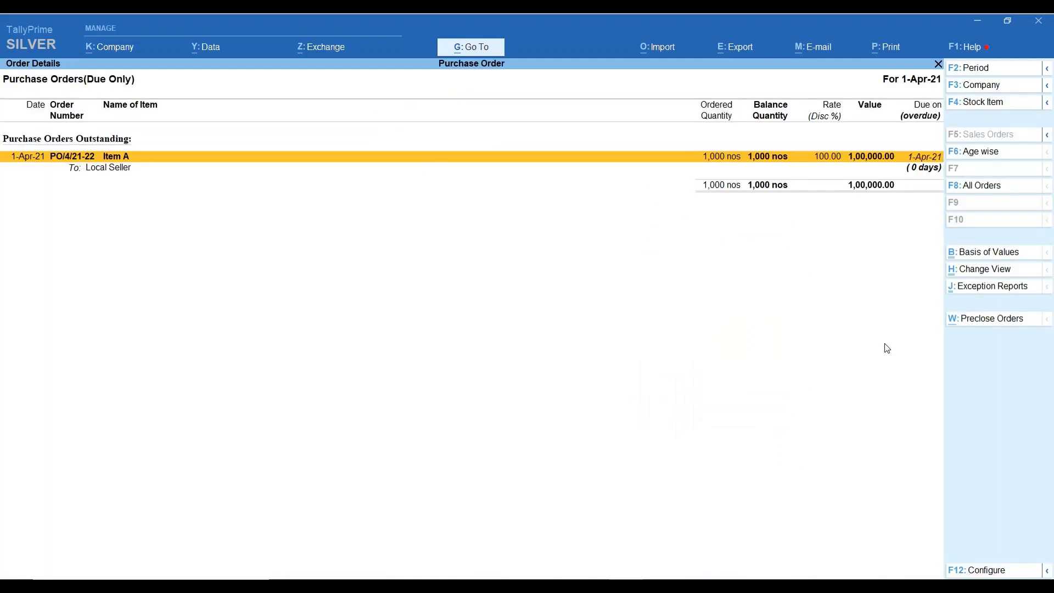
Open the outstanding Item A order PO/4/21-22 for alteration
{"action": "key", "text": "Return"}
{"action": "key", "text": "Down"}
{"action": "key", "text": "Return"}
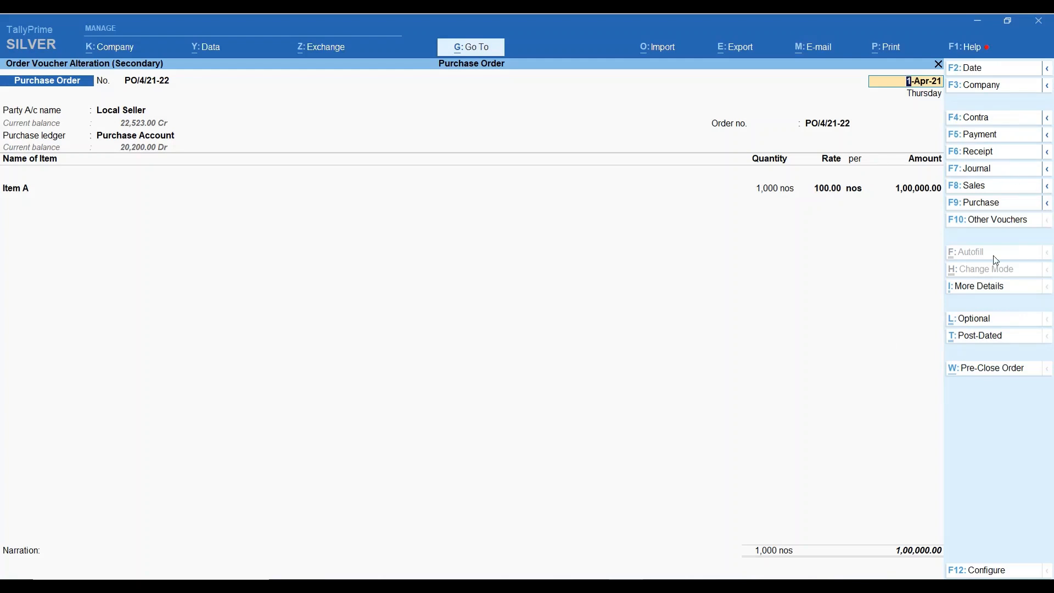
{"action": "left_click", "coordinate": [980, 373]}
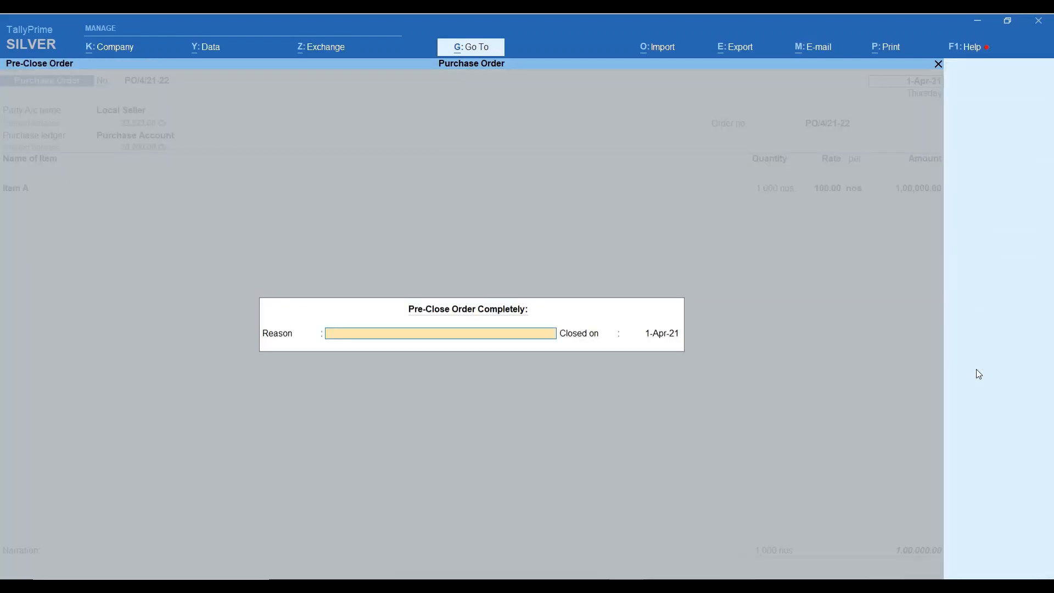
{"action": "type", "text": "STOCK NOT AVAILABLE"}
{"action": "key", "text": "Return"}
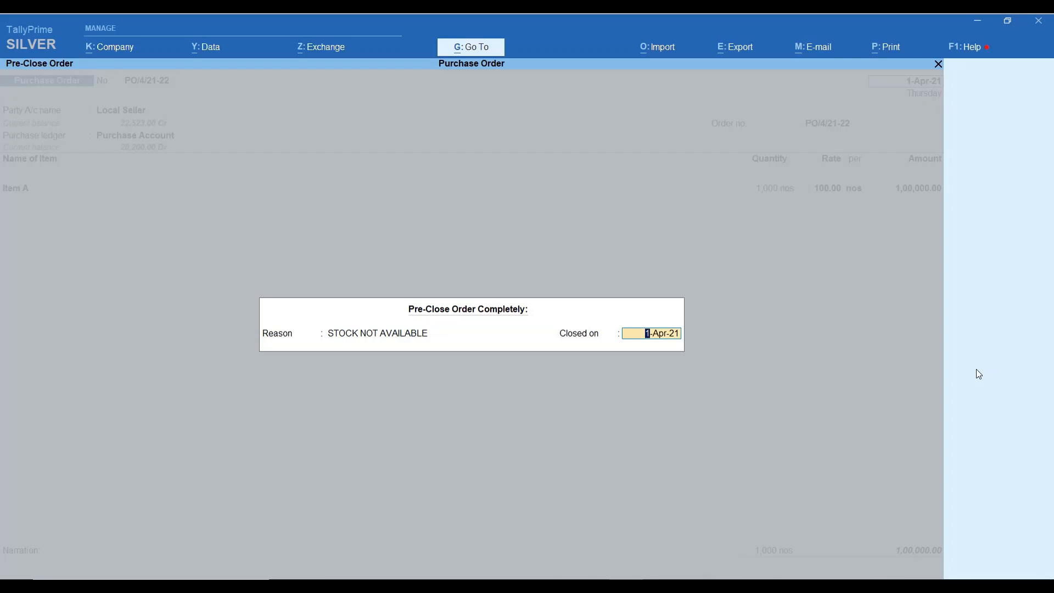
{"action": "key", "text": "Return"}
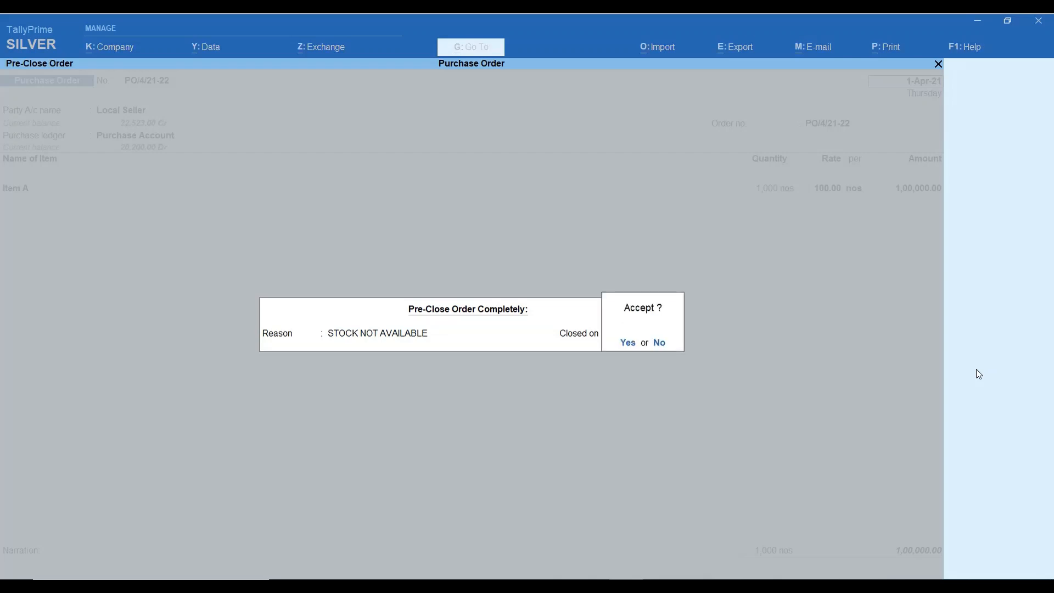
{"action": "key", "text": "n"}
{"action": "key", "text": "BackSpace"}
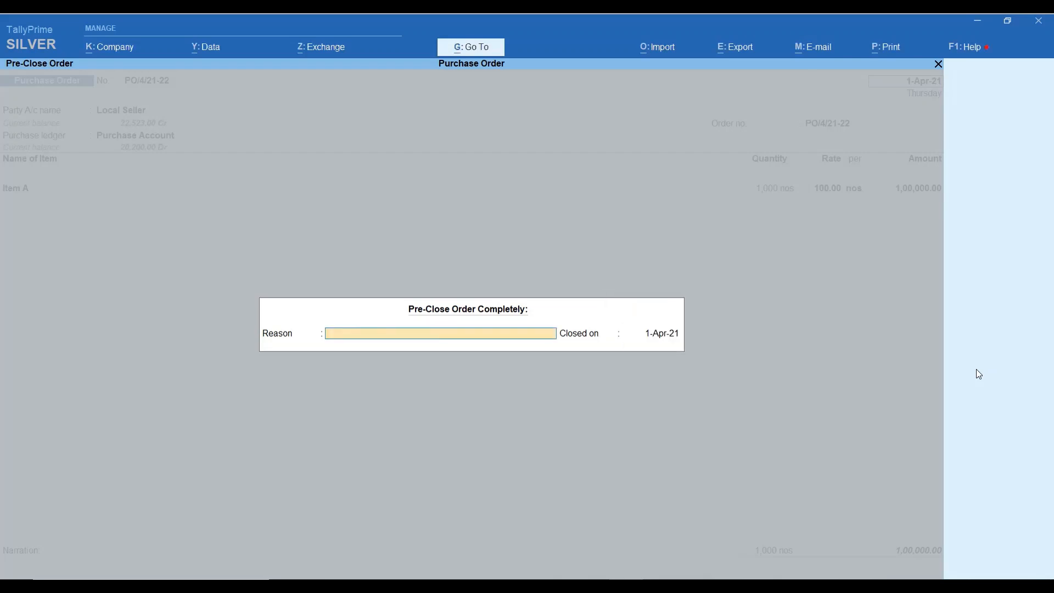
{"action": "key", "text": "Escape"}
{"action": "key", "text": "y"}
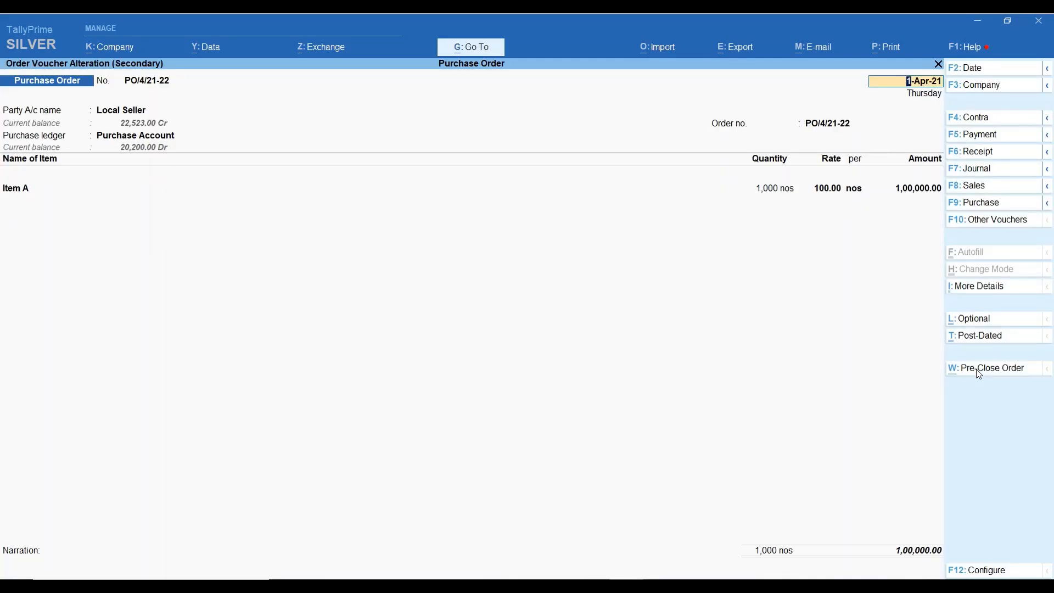
Pre-close the order completely on 1-Apr-21 with the reason STOCK NOT AVAILABLE, and save it without a narration
{"action": "left_click", "coordinate": [979, 375]}
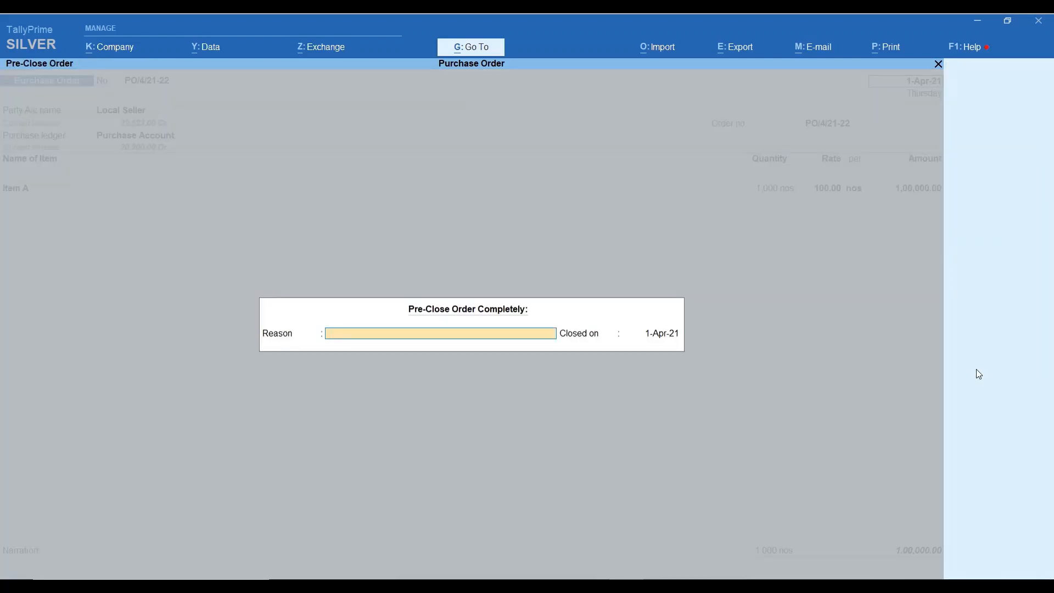
{"action": "type", "text": "D"}
{"action": "key", "text": "BackSpace"}
{"action": "type", "text": "STOCK NOT AVAIL"}
{"action": "type", "text": "ABLE"}
{"action": "key", "text": "Return"}
{"action": "key", "text": "Return"}
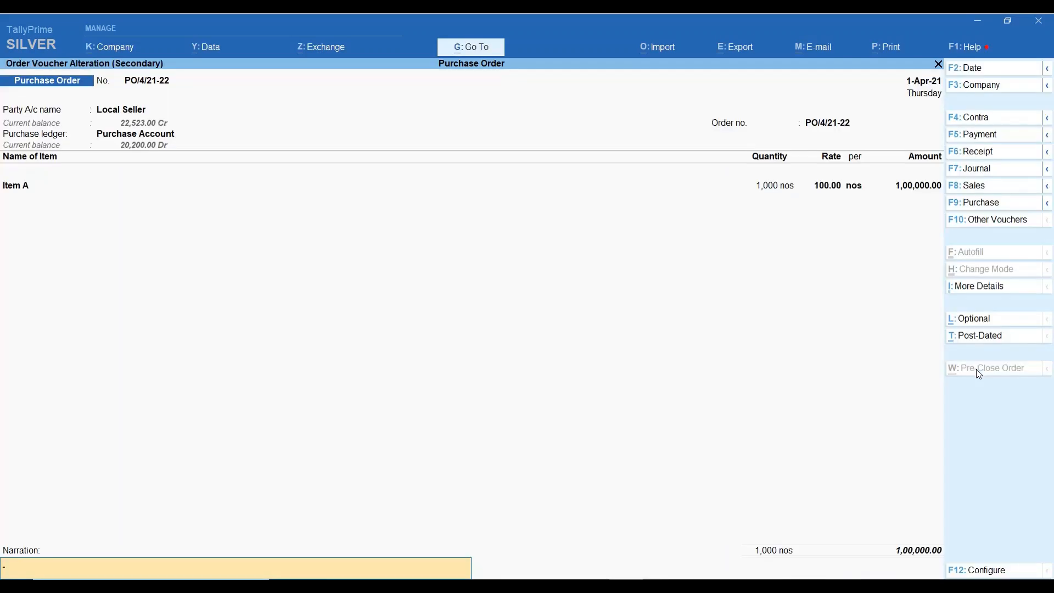
{"action": "key", "text": "Return"}
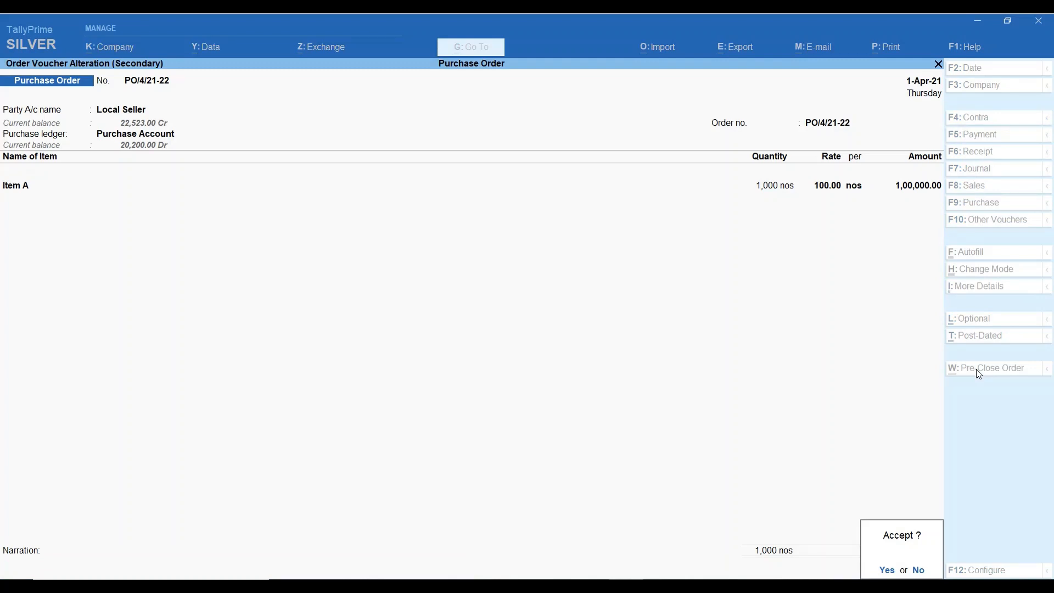
{"action": "key", "text": "Return"}
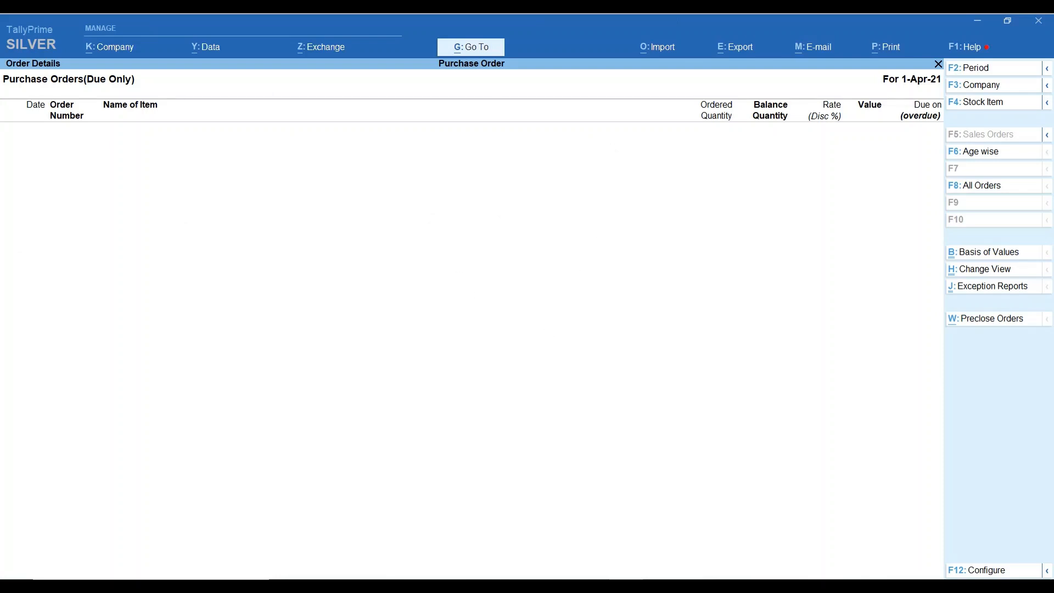
Configure the purchase orders report to show cleared purchase orders as well
{"action": "left_click", "coordinate": [993, 574]}
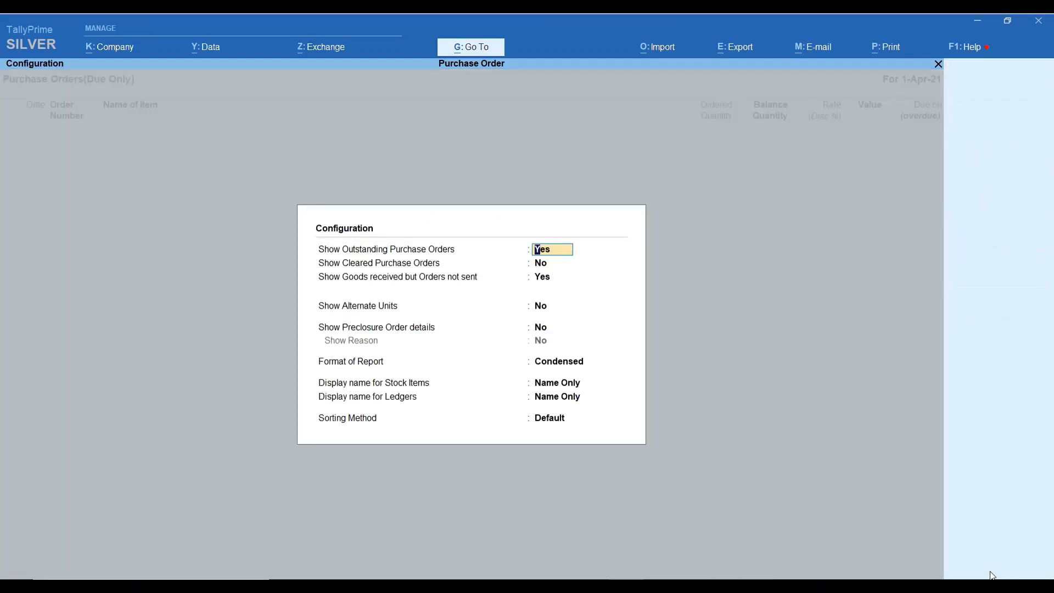
{"action": "key", "text": "Return"}
{"action": "type", "text": "y"}
{"action": "key", "text": "Return"}
{"action": "key", "text": "ctrl+a"}
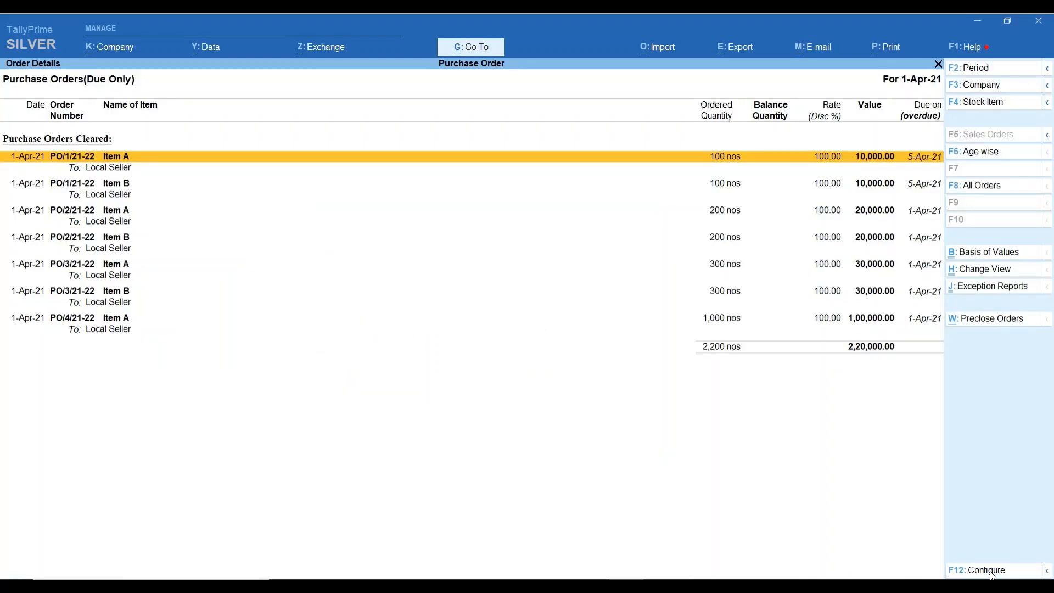
Look through the cleared purchase orders down to PO/4/21-22 and return to the Gateway of Tally
{"action": "key", "text": "Down"}
{"action": "key", "text": "Down"}
{"action": "key", "text": "Down"}
{"action": "key", "text": "Down"}
{"action": "key", "text": "Down"}
{"action": "key", "text": "Down"}
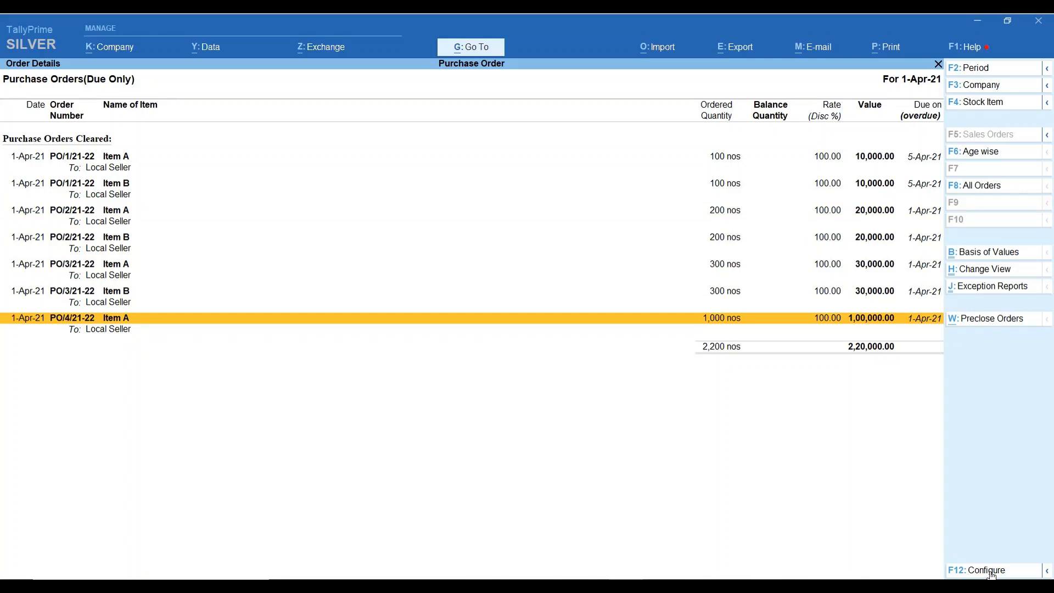
{"action": "key", "text": "Escape"}
{"action": "key", "text": "Escape"}
{"action": "key", "text": "Escape"}
{"action": "key", "text": "Escape"}
{"action": "key", "text": "Escape"}
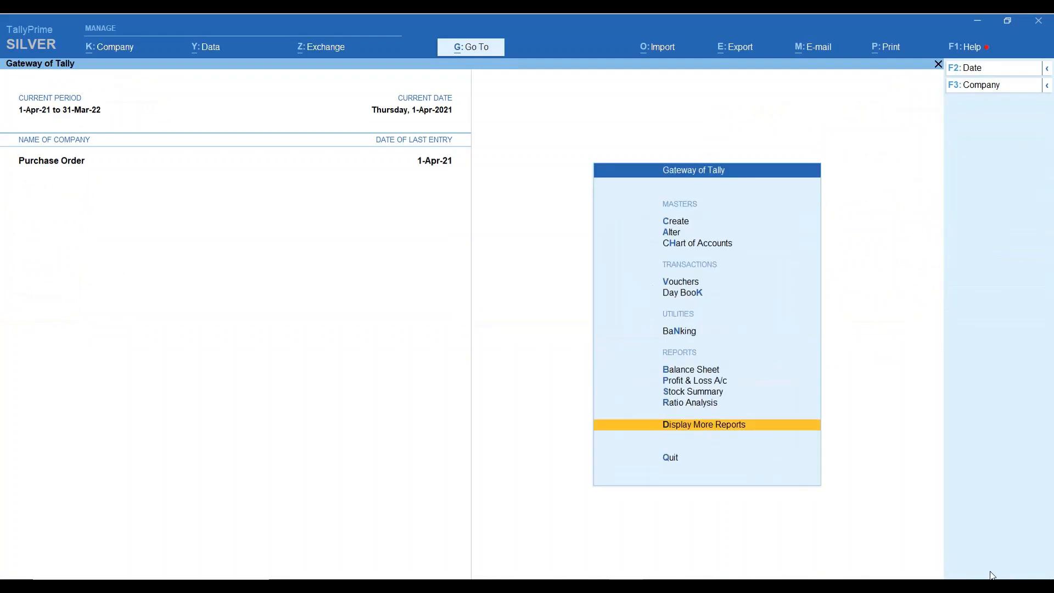